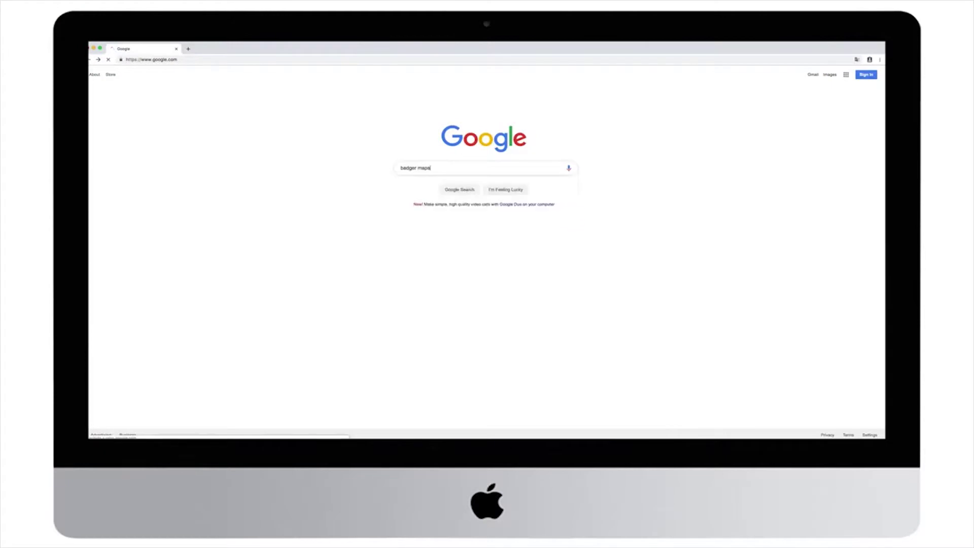
# Search the web for 'badger maps' and open the Badger Maps free-trial sign-up form
pyautogui.press('Return')
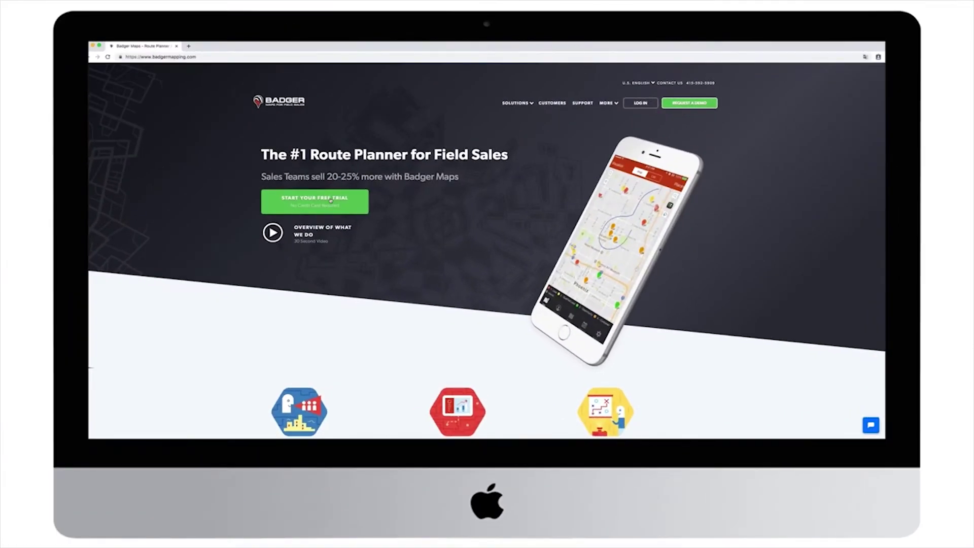
pyautogui.click(330, 200)
# Enter the user's full name and e-mail address in the free-trial sign-up form
pyautogui.press('Tab')
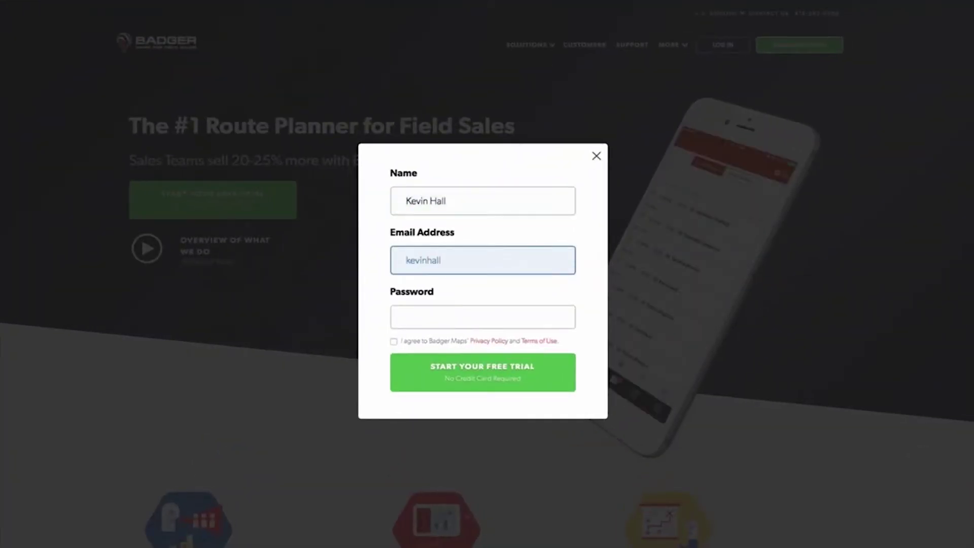
pyautogui.press('Tab')
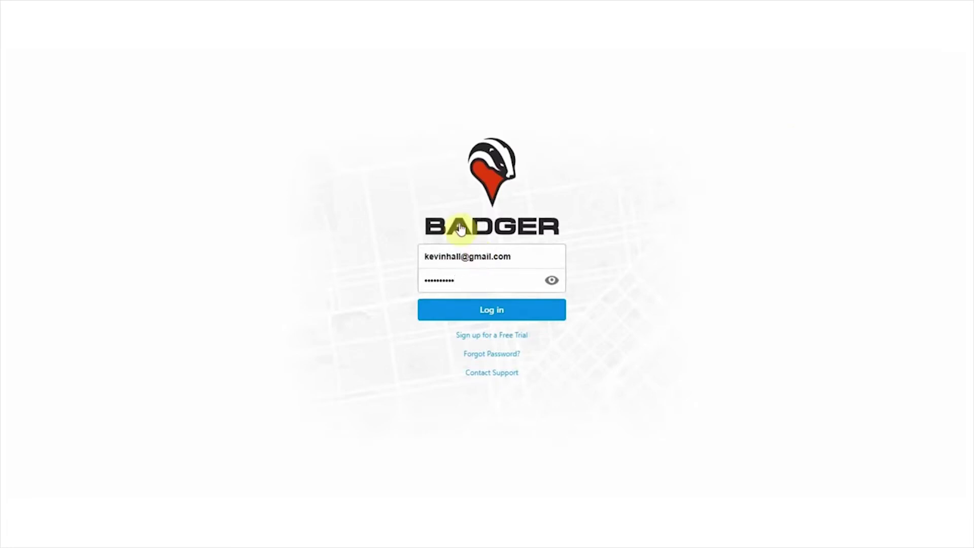
# Log in, then back out of the Do it Yourself upload and dismiss the getting-started dialog
pyautogui.click(494, 316)
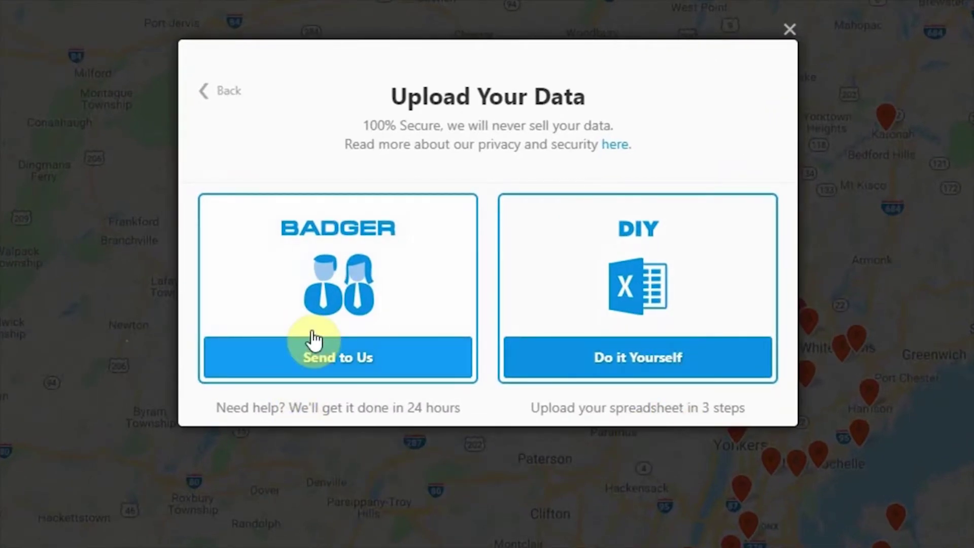
pyautogui.click(599, 361)
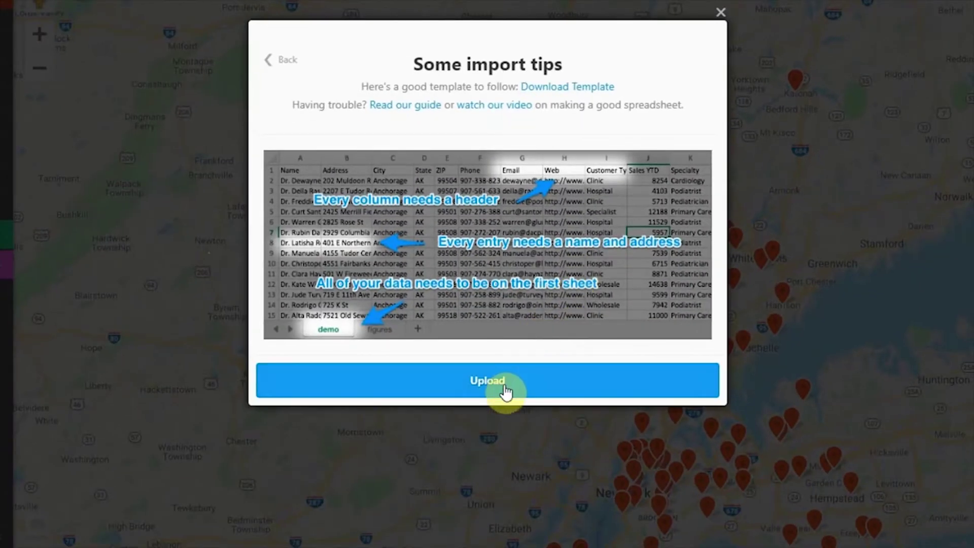
pyautogui.click(263, 57)
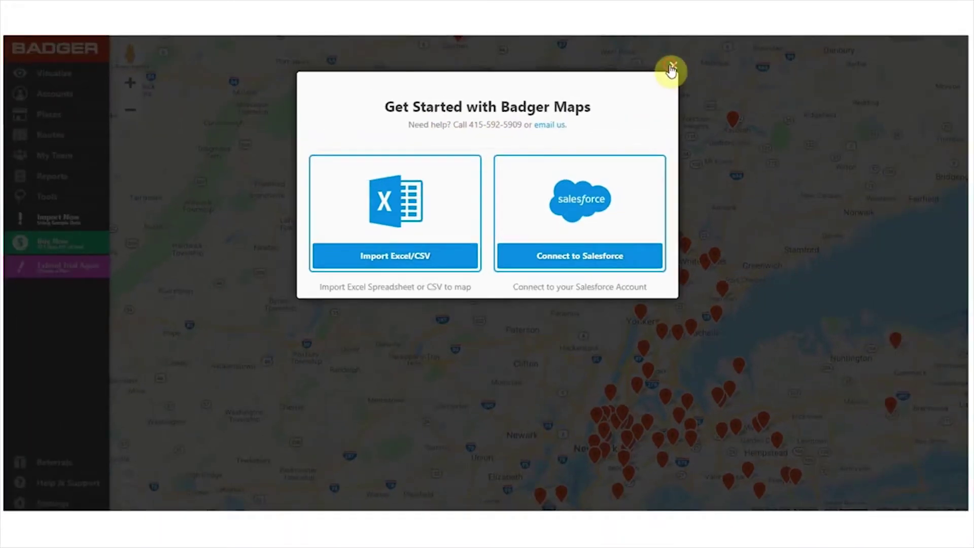
pyautogui.click(720, 12)
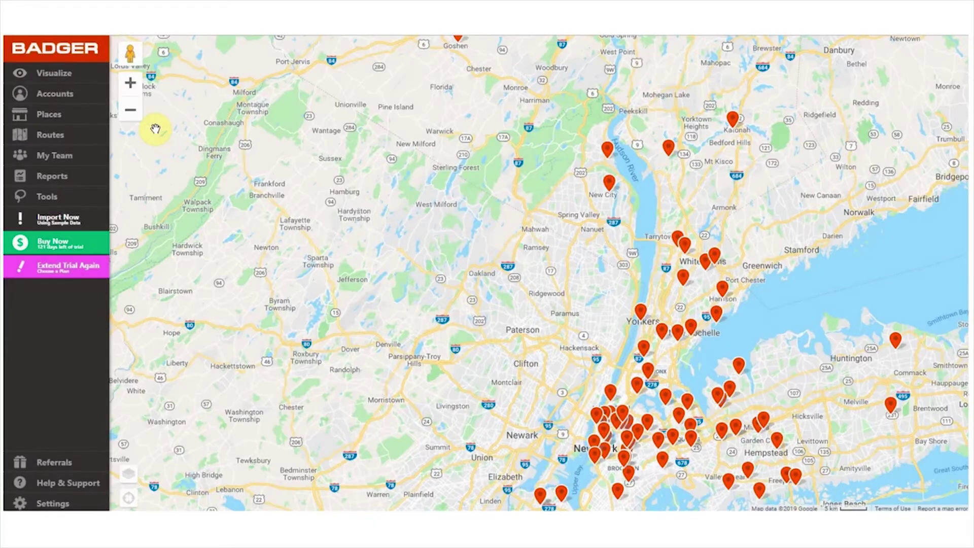
# Pan and zoom the map to show New York City, Newark and Long Island's south shore
pyautogui.moveTo(659, 373); pyautogui.dragTo(415, 248)
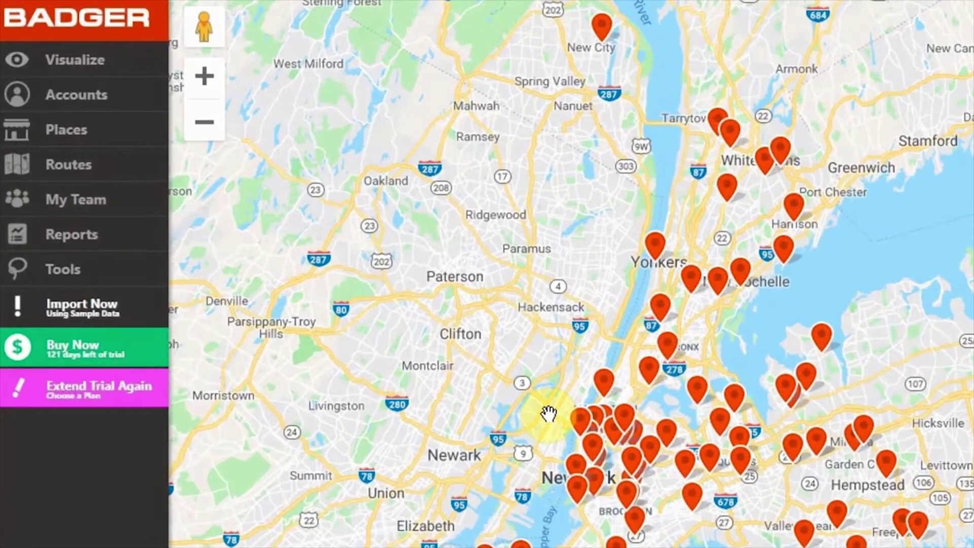
pyautogui.click(115, 95)
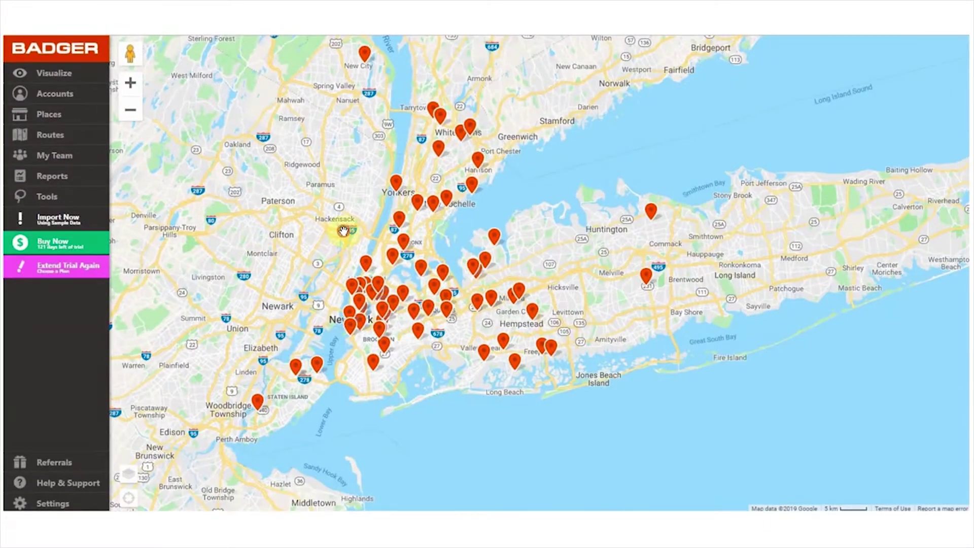
pyautogui.moveTo(343, 232); pyautogui.dragTo(328, 239)
pyautogui.scroll(-1, 328, 238)
pyautogui.scroll(3, 329, 239)
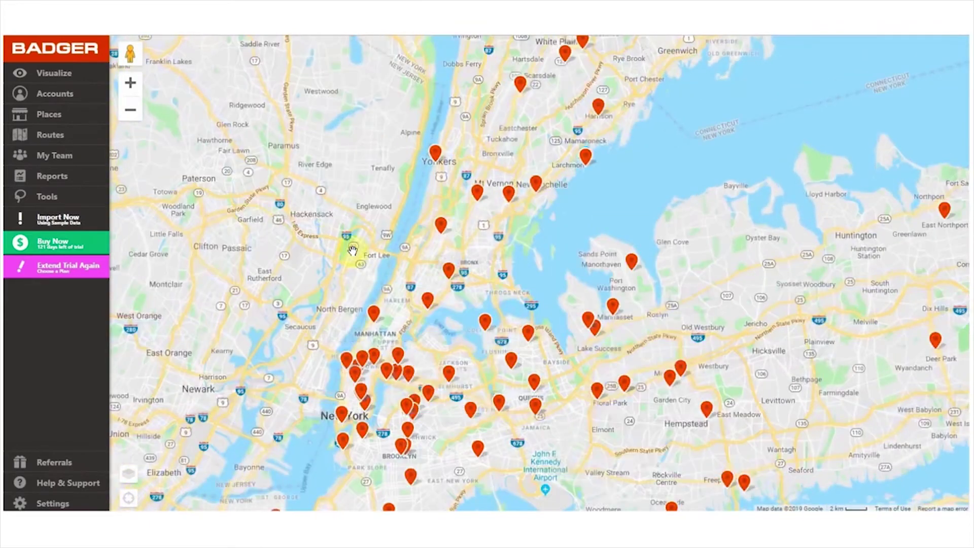
pyautogui.moveTo(413, 272); pyautogui.dragTo(348, 170)
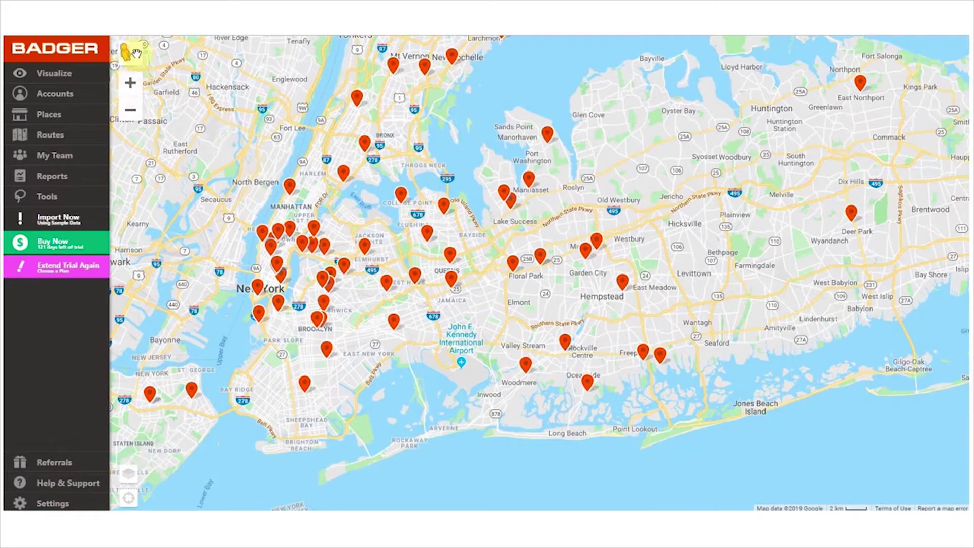
# Take a Street View look down 131st St near Jamaica, Queens, then return to the map
pyautogui.moveTo(128, 55); pyautogui.dragTo(435, 315)
pyautogui.moveTo(310, 245); pyautogui.dragTo(898, 233)
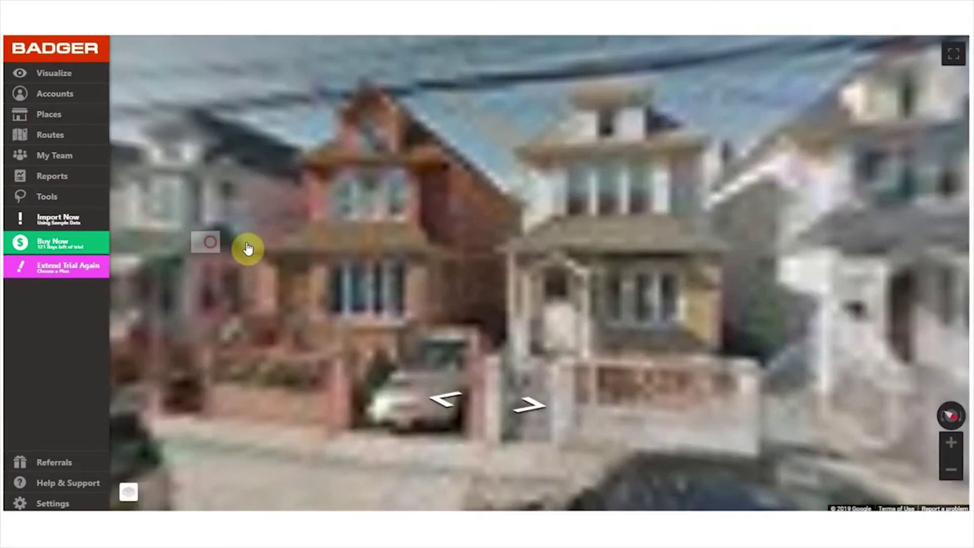
pyautogui.moveTo(250, 251); pyautogui.dragTo(817, 258)
pyautogui.moveTo(380, 283); pyautogui.dragTo(521, 234)
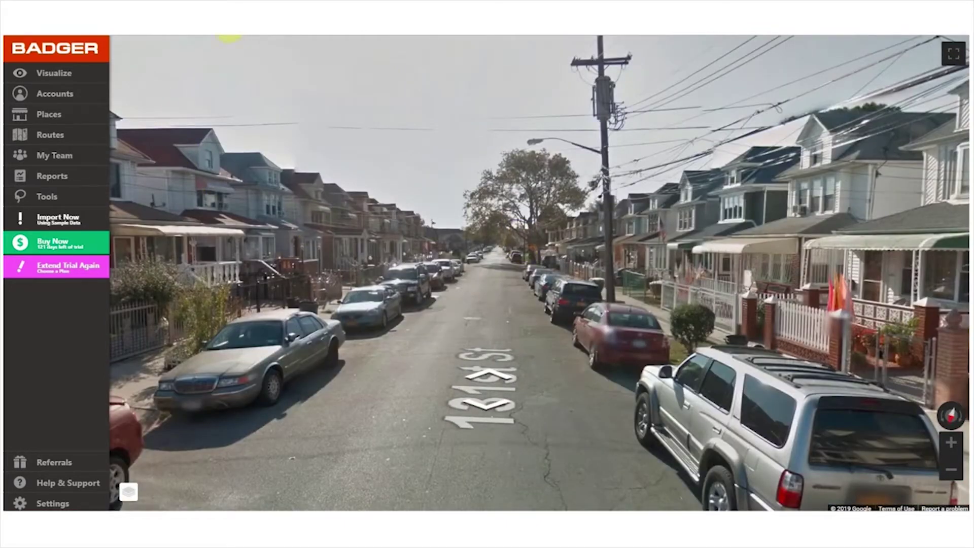
pyautogui.click(229, 38)
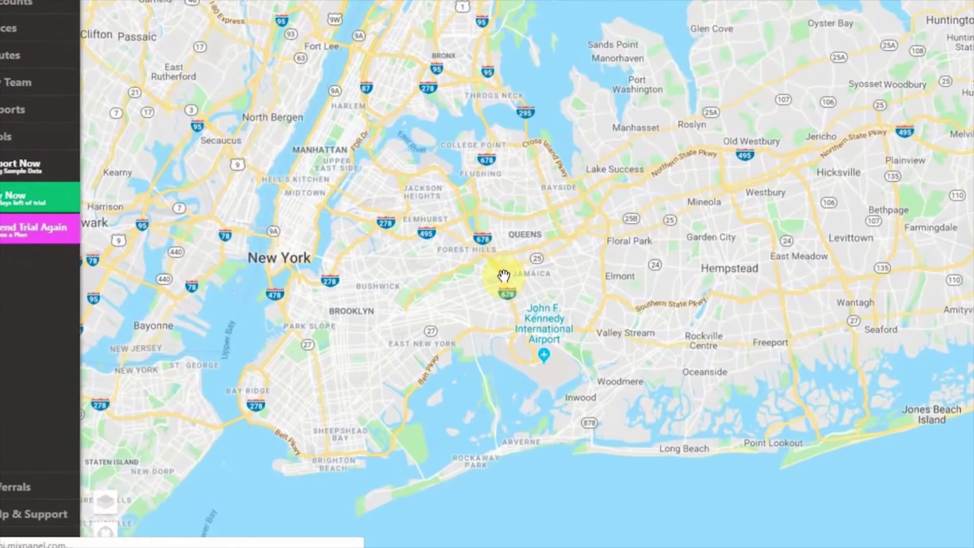
pyautogui.click(103, 510)
pyautogui.click(65, 345)
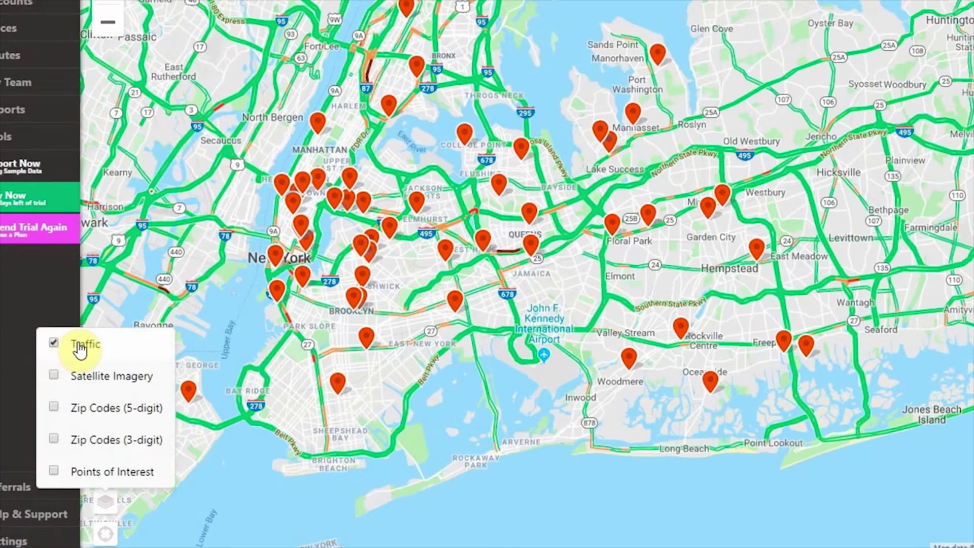
pyautogui.click(79, 347)
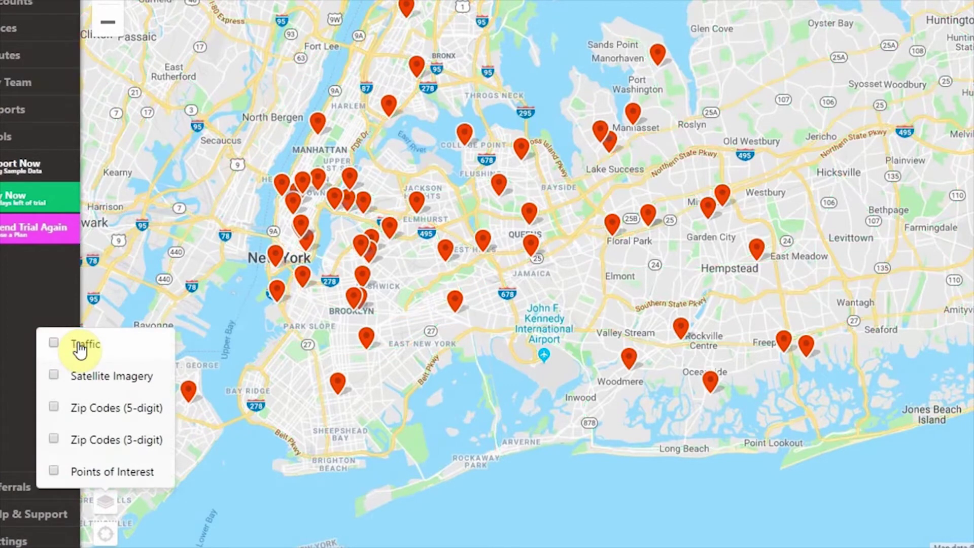
pyautogui.click(87, 380)
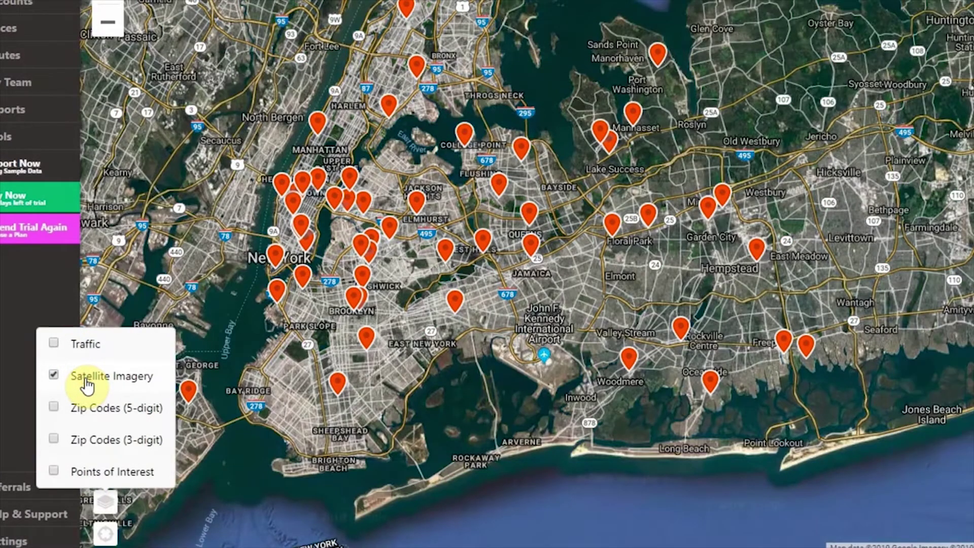
pyautogui.click(86, 384)
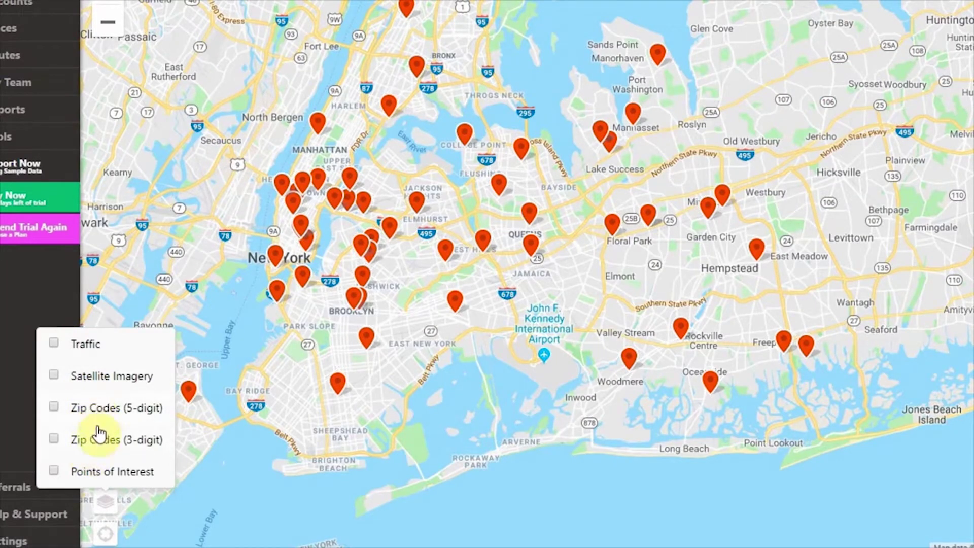
pyautogui.click(96, 447)
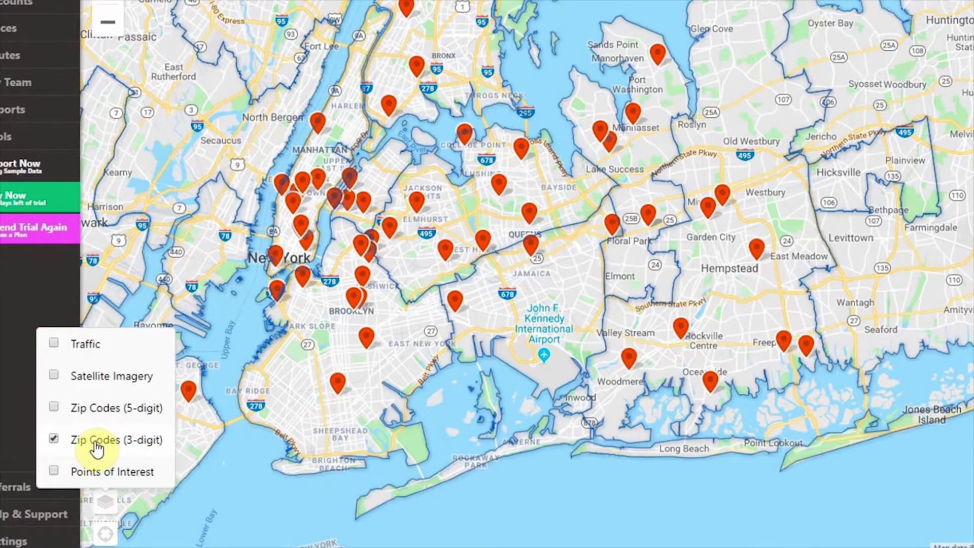
pyautogui.click(97, 445)
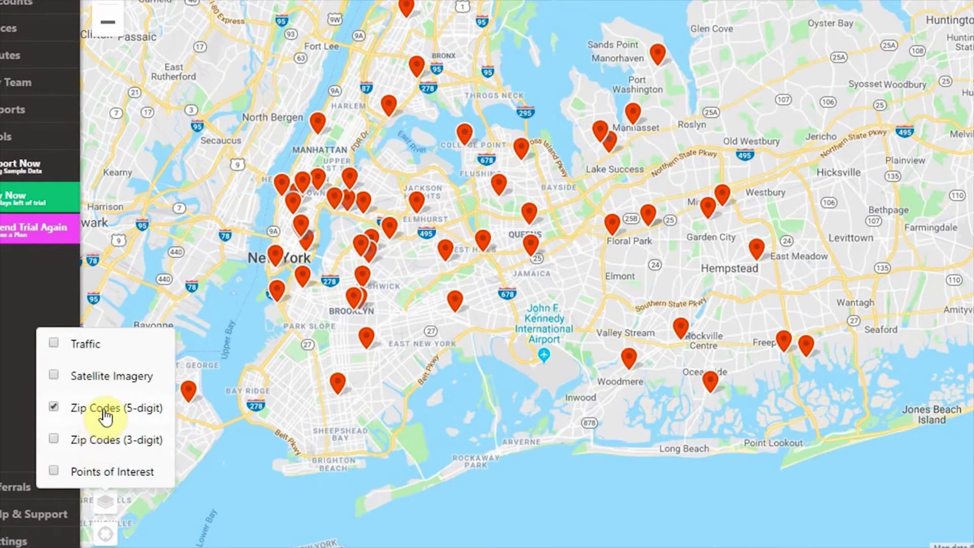
pyautogui.click(105, 415)
pyautogui.click(110, 477)
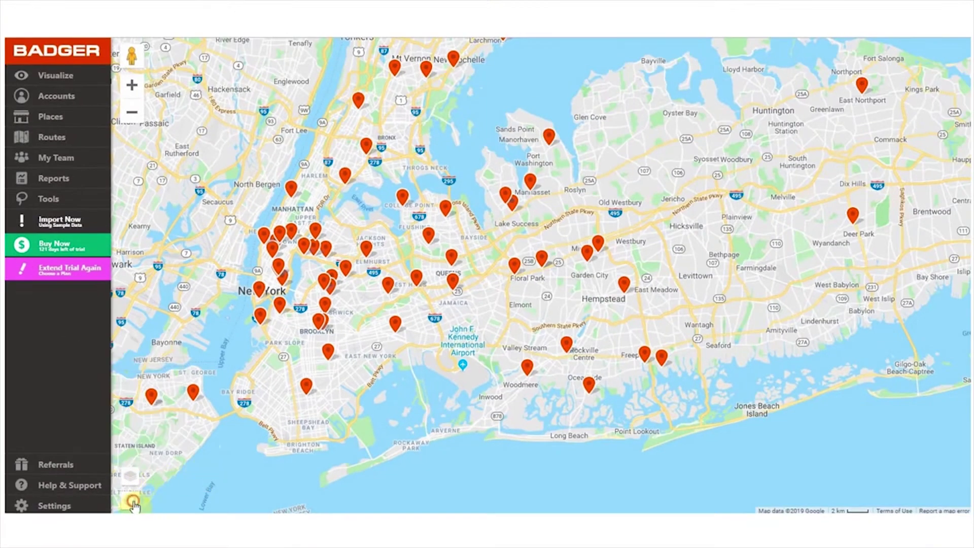
pyautogui.click(133, 502)
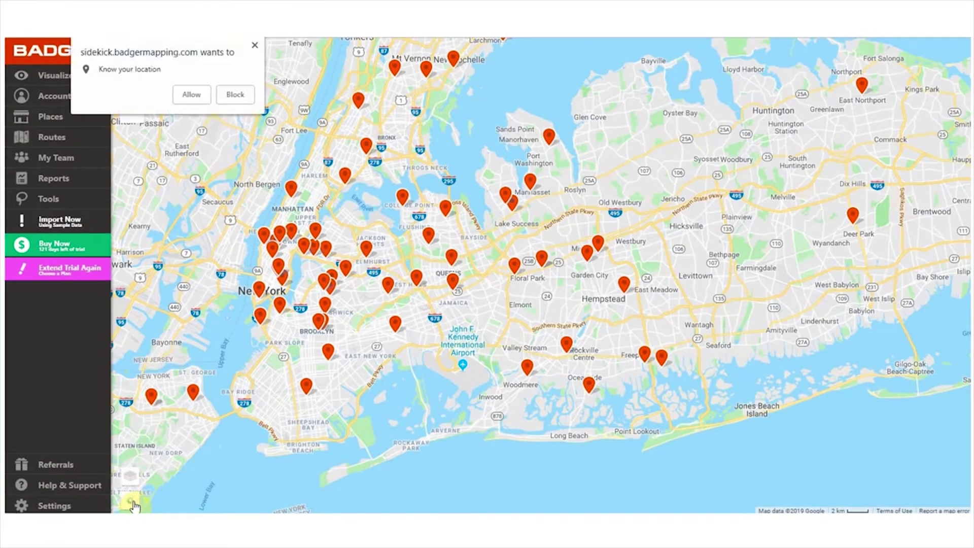
pyautogui.click(202, 94)
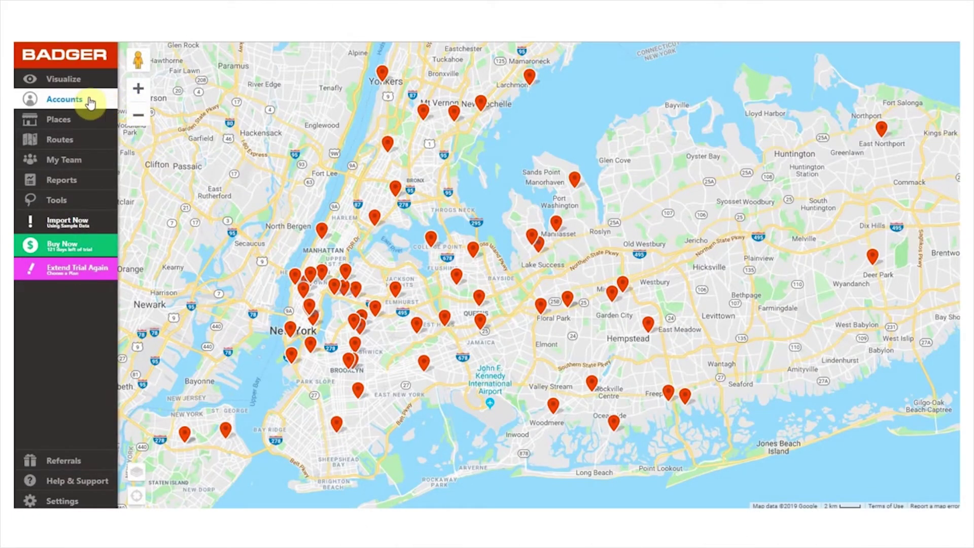
# Open the Accounts list and select a sample doctor account with Low priority
pyautogui.click(89, 101)
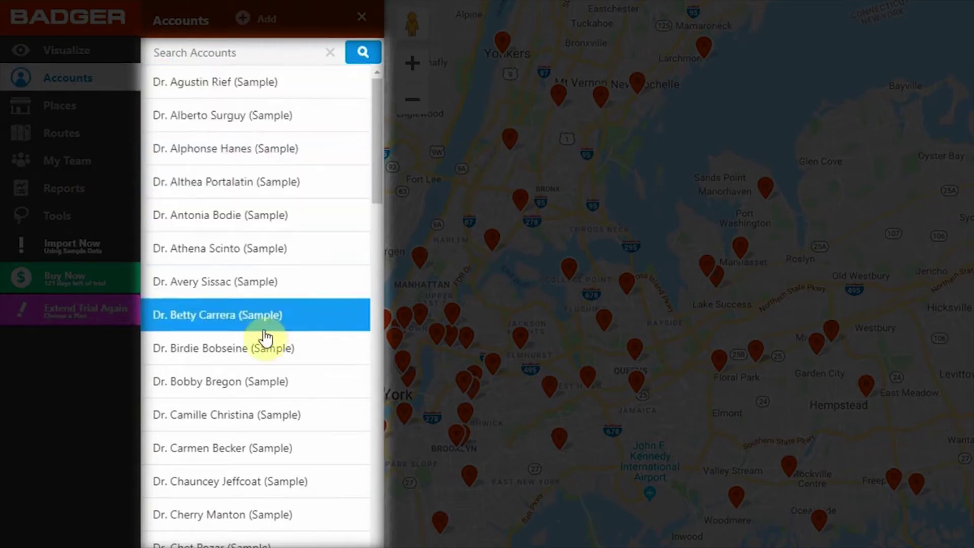
pyautogui.click(269, 355)
pyautogui.scroll(-10, 269, 355)
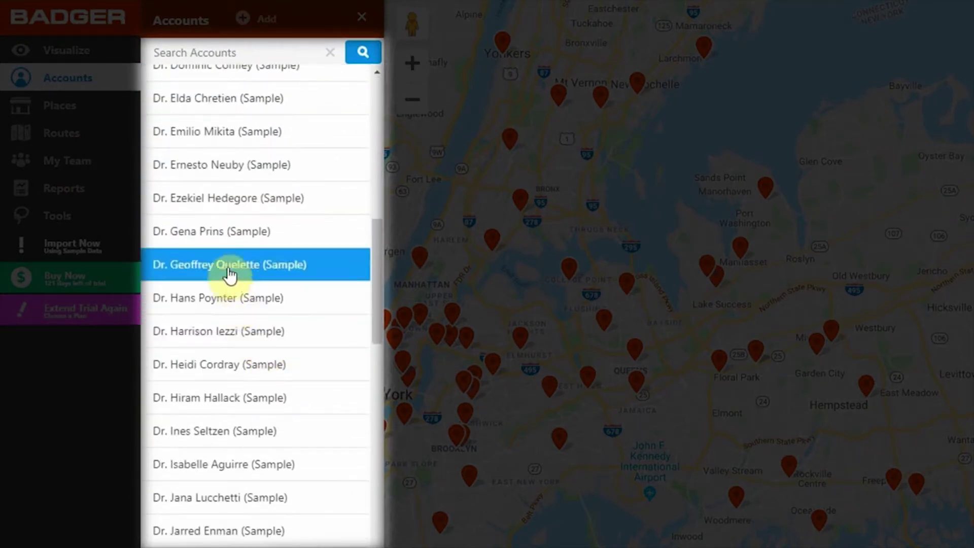
pyautogui.click(230, 274)
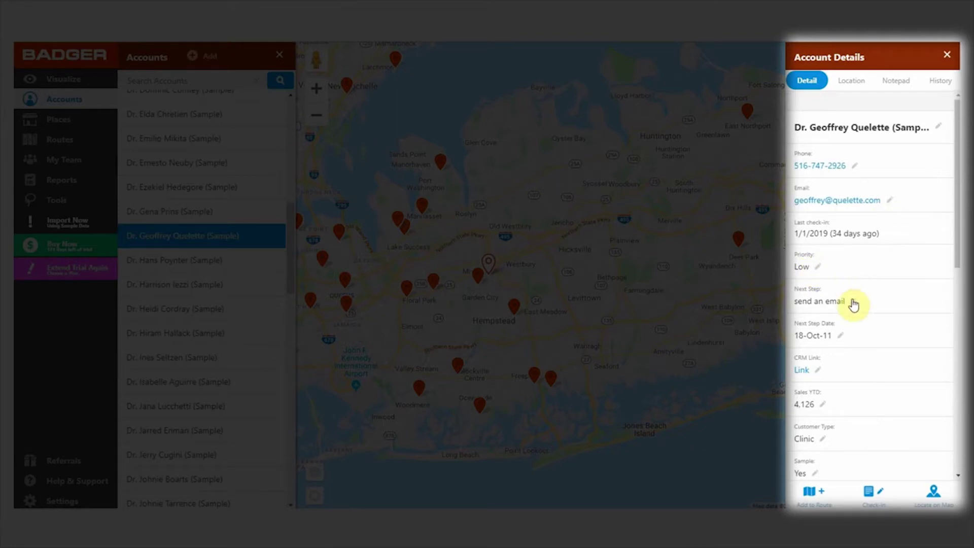
# View the account's street photo, save notes on 46 jobs yearly and a 30th May birthday, then view History
pyautogui.click(854, 87)
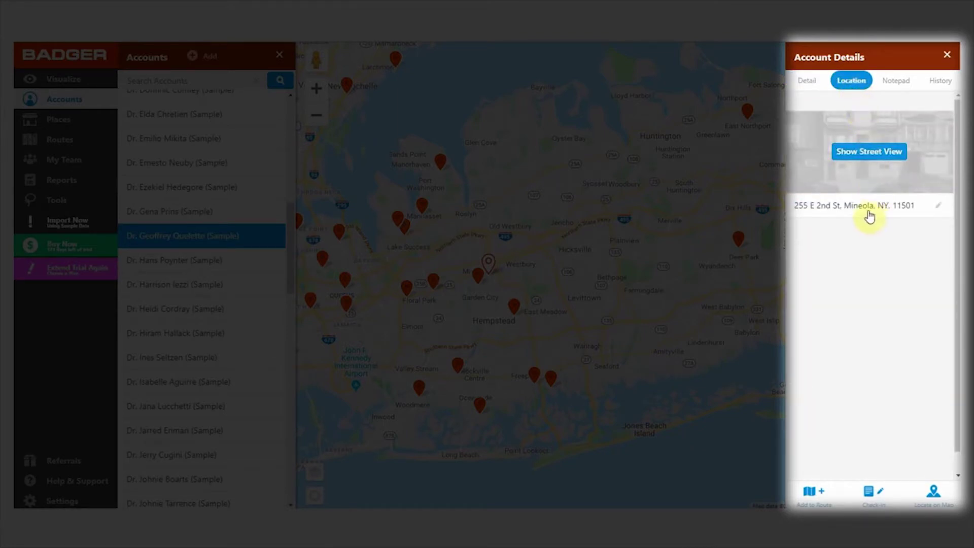
pyautogui.click(862, 150)
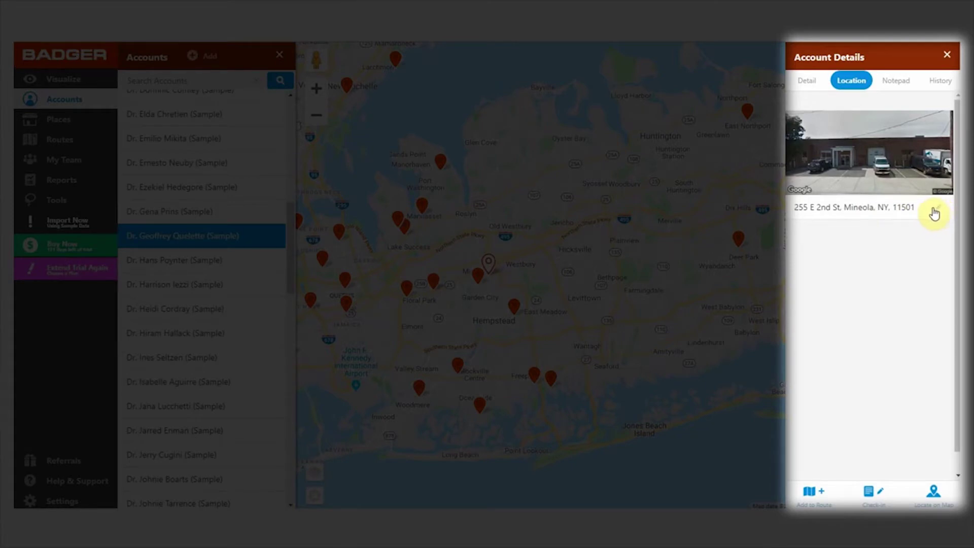
pyautogui.click(891, 85)
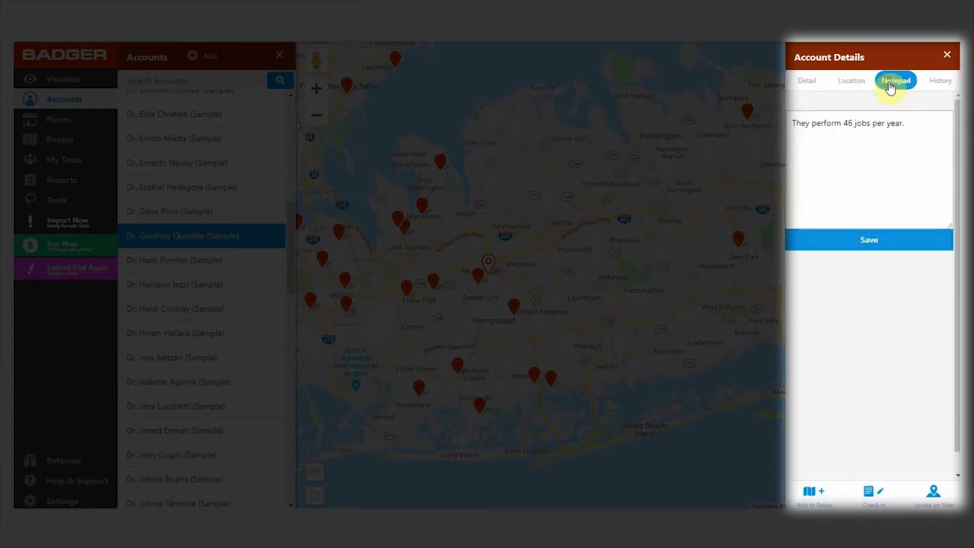
pyautogui.click(920, 127)
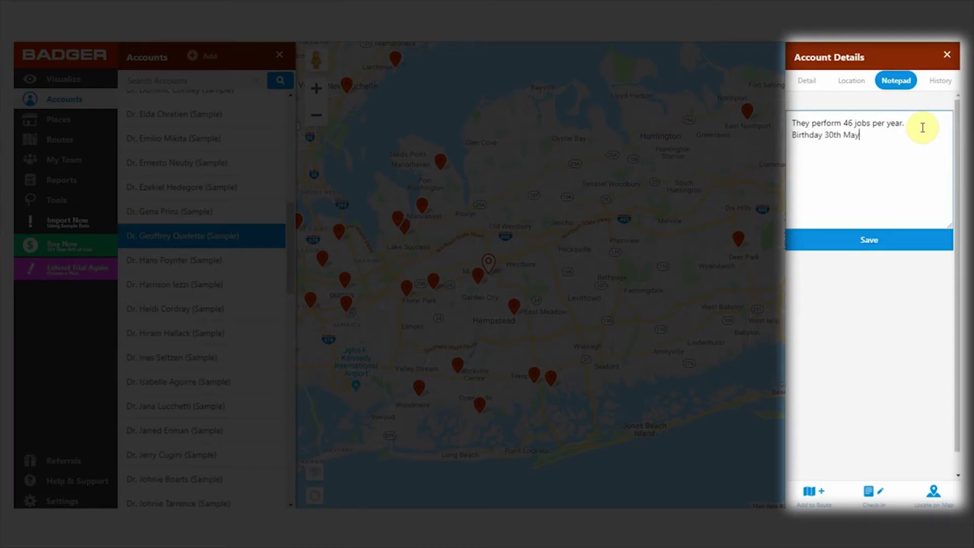
pyautogui.click(881, 243)
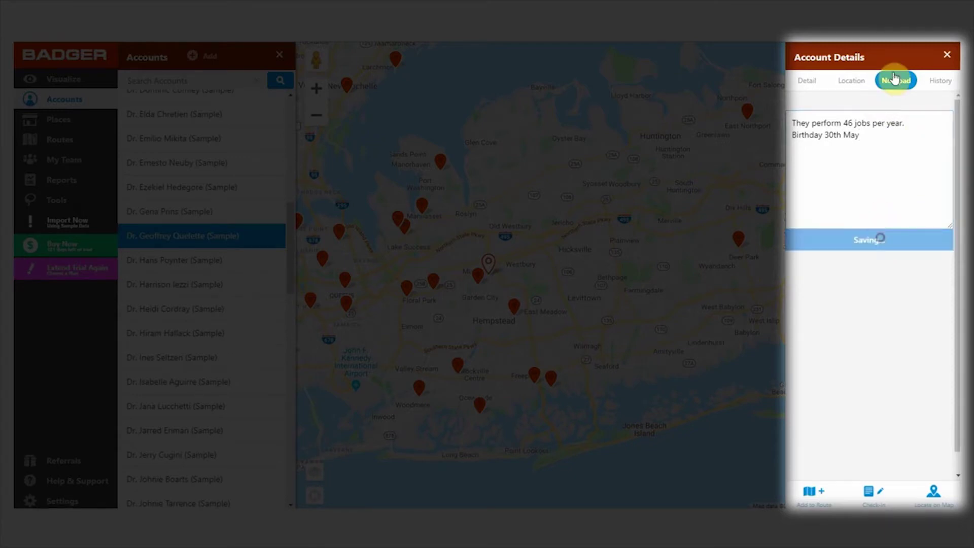
pyautogui.click(939, 83)
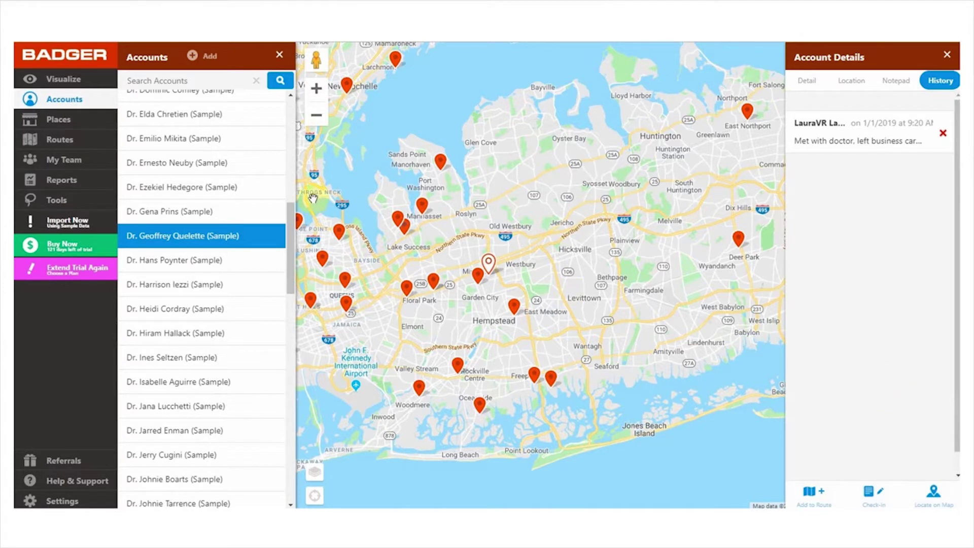
# Export all accounts by e-mail from the Accounts report, then close the side panels
pyautogui.click(48, 180)
pyautogui.click(236, 80)
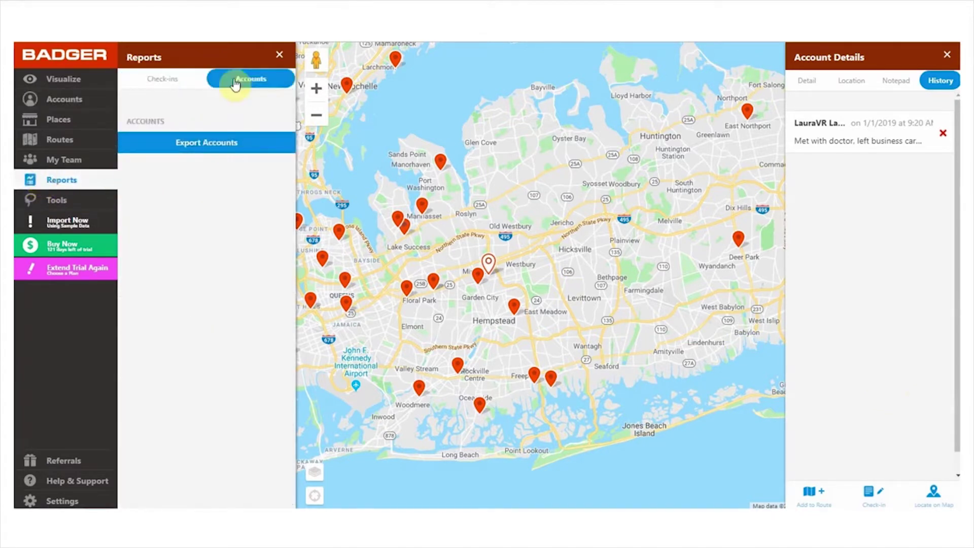
pyautogui.click(255, 142)
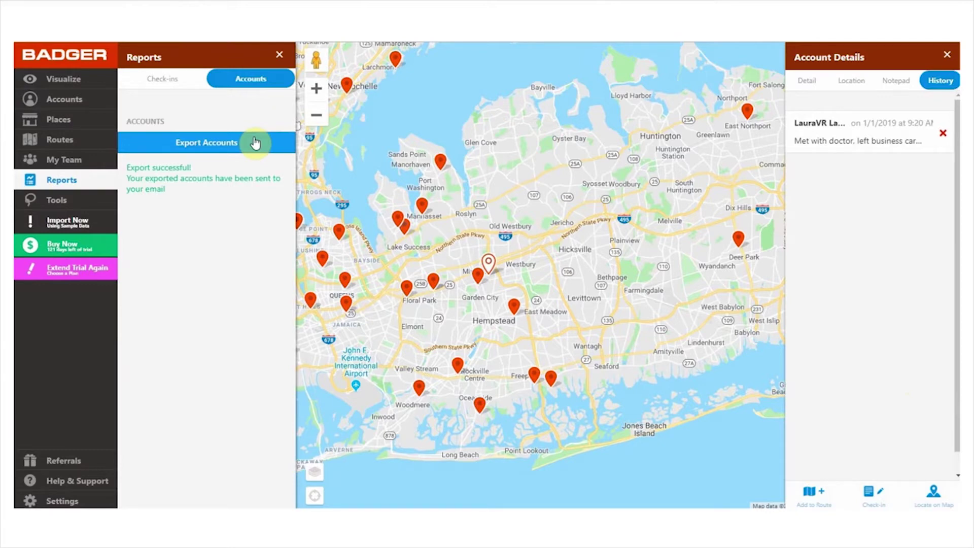
pyautogui.press('Escape')
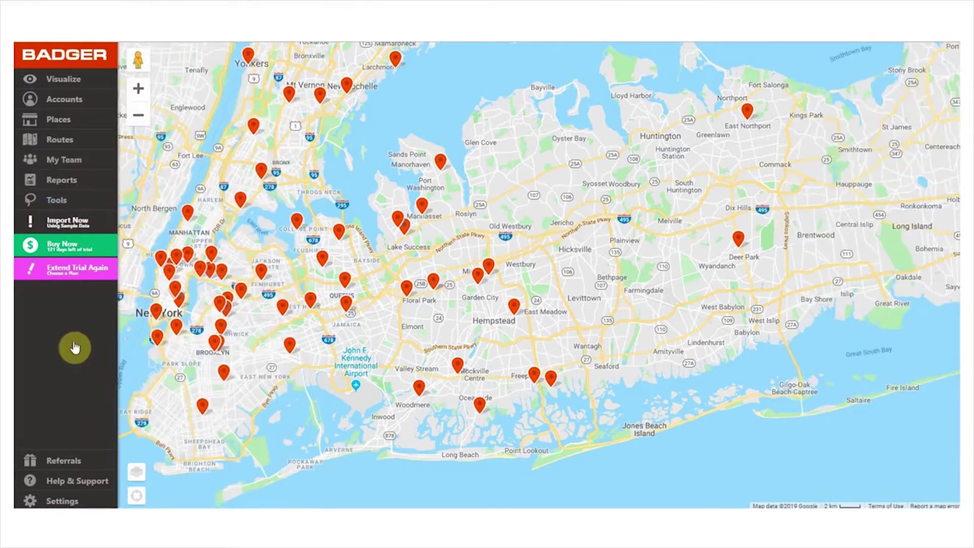
# Confirm the account reset with 'Delete All Accounts', then bring up the Visualize panel
pyautogui.click(70, 502)
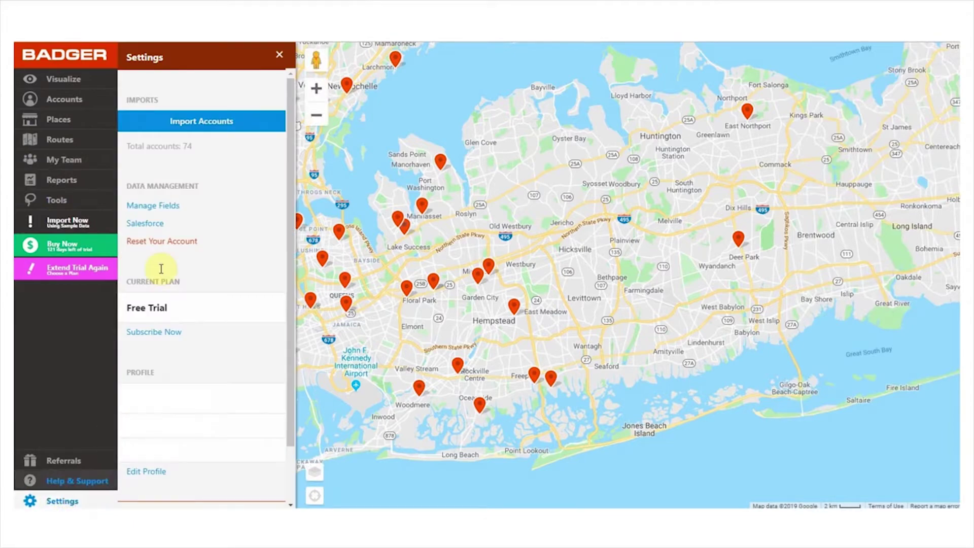
pyautogui.click(157, 241)
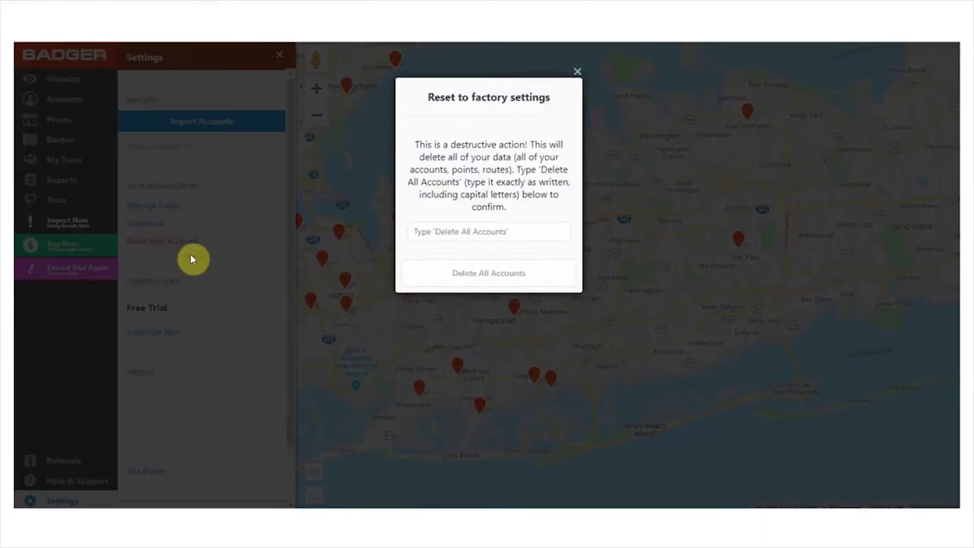
pyautogui.click(488, 229)
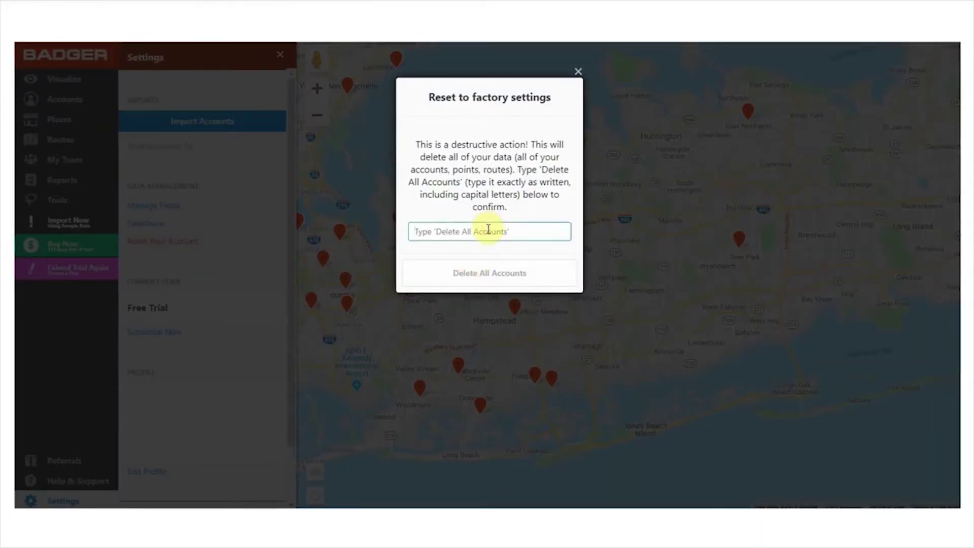
pyautogui.write('Delete All Accounts')
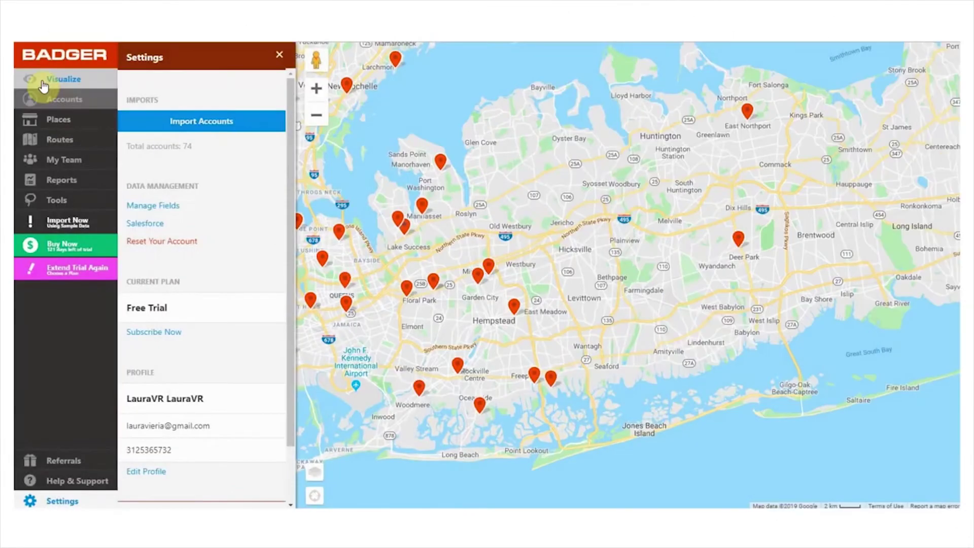
pyautogui.click(53, 81)
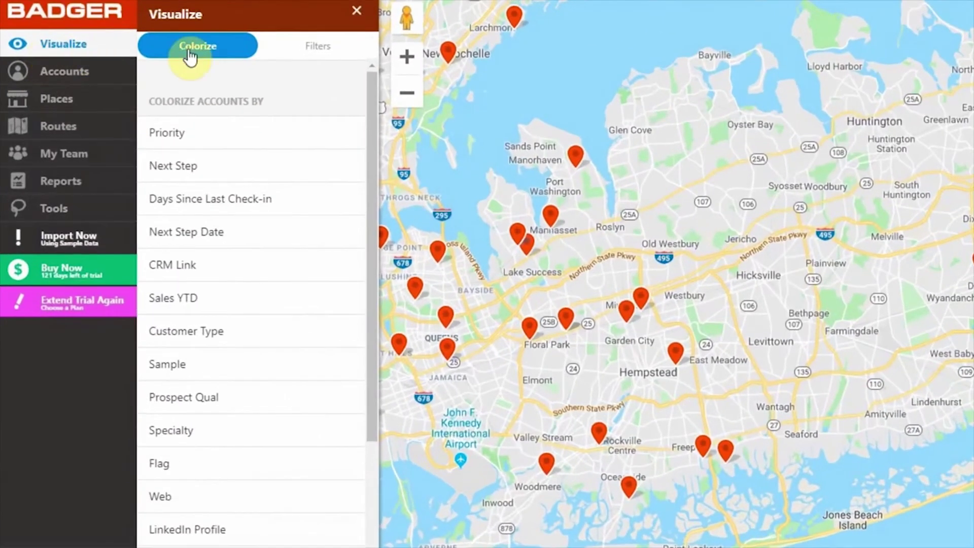
# Glance at Filters, pan the map west to Manhattan, and colour the pins by Priority
pyautogui.click(357, 52)
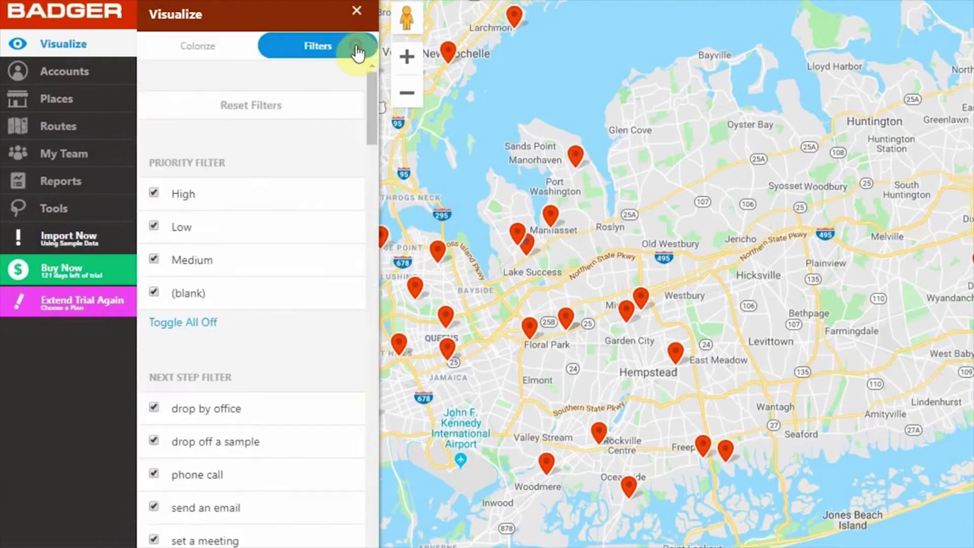
pyautogui.click(220, 48)
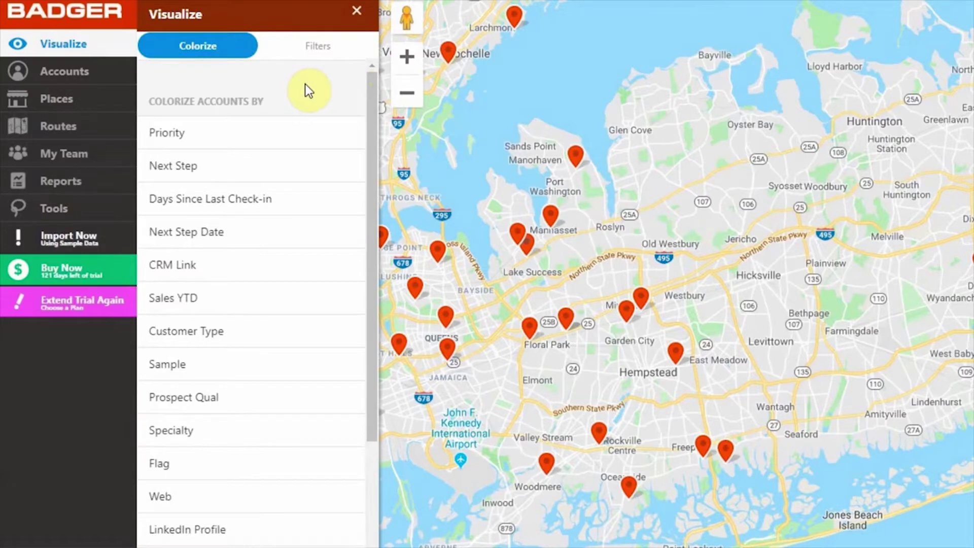
pyautogui.moveTo(602, 257); pyautogui.dragTo(958, 315)
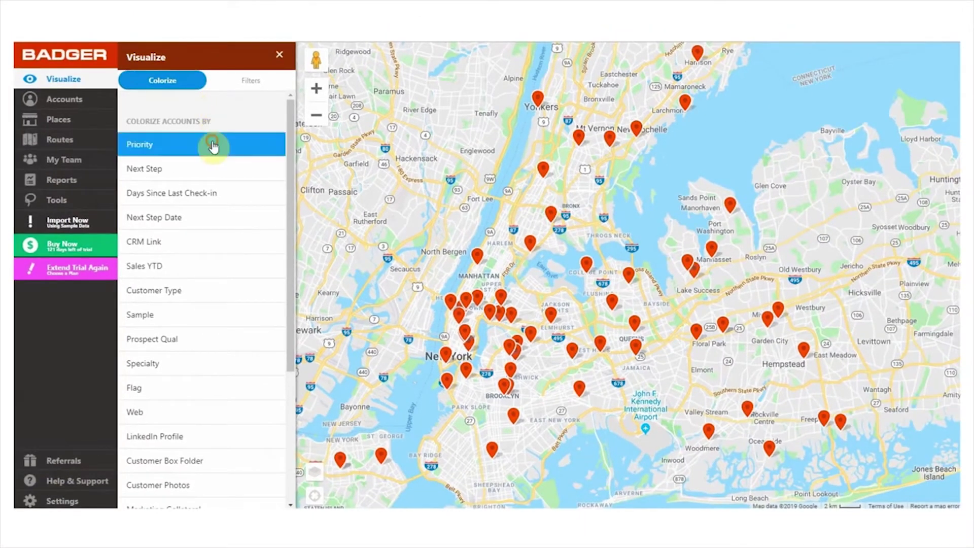
pyautogui.click(262, 132)
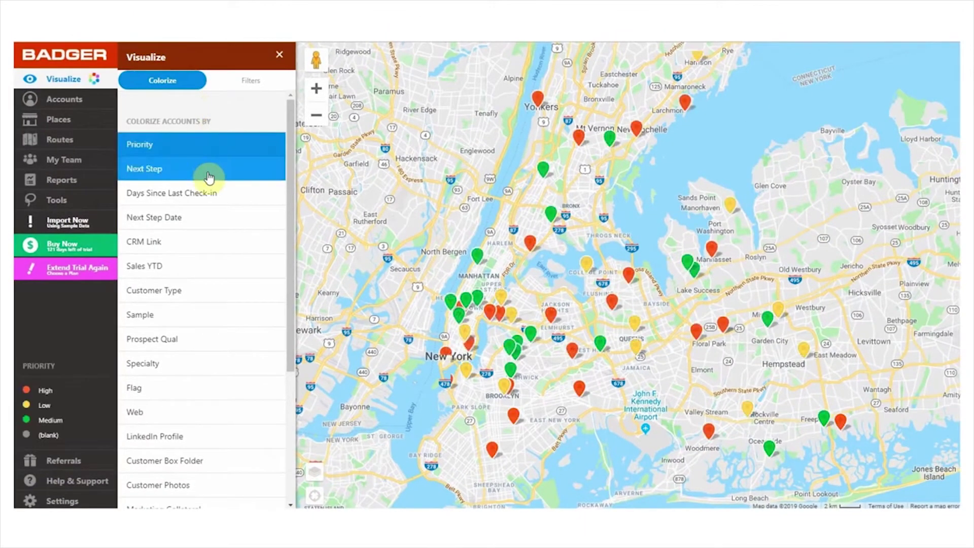
# Try pin colours by Next Step, Next Step Date, CRM Link and Sales YTD, settling on Priority
pyautogui.click(208, 175)
pyautogui.click(205, 219)
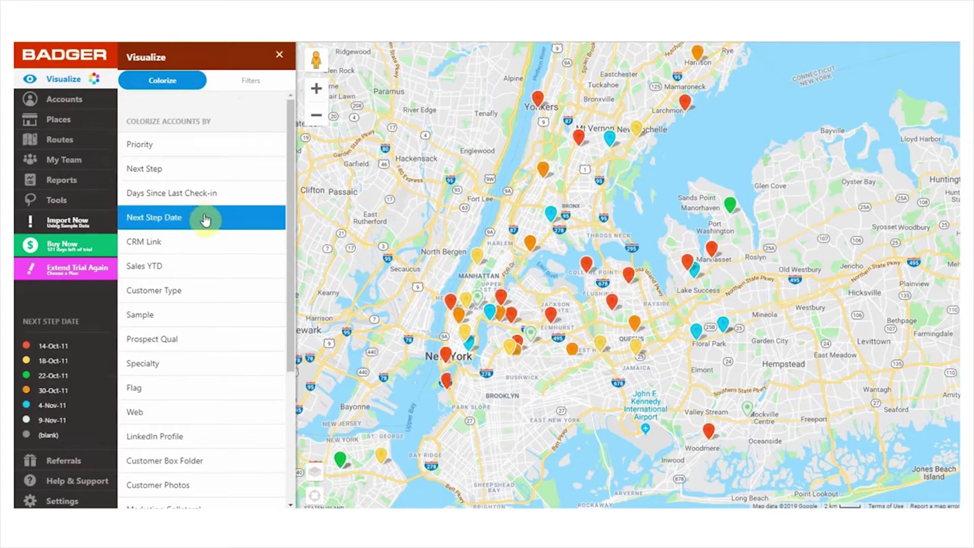
pyautogui.click(199, 248)
pyautogui.click(194, 273)
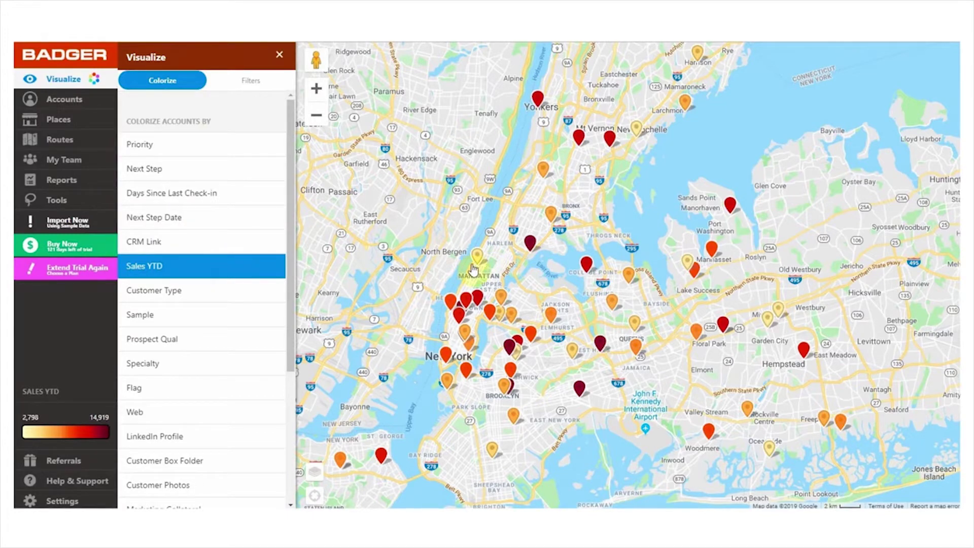
pyautogui.click(176, 147)
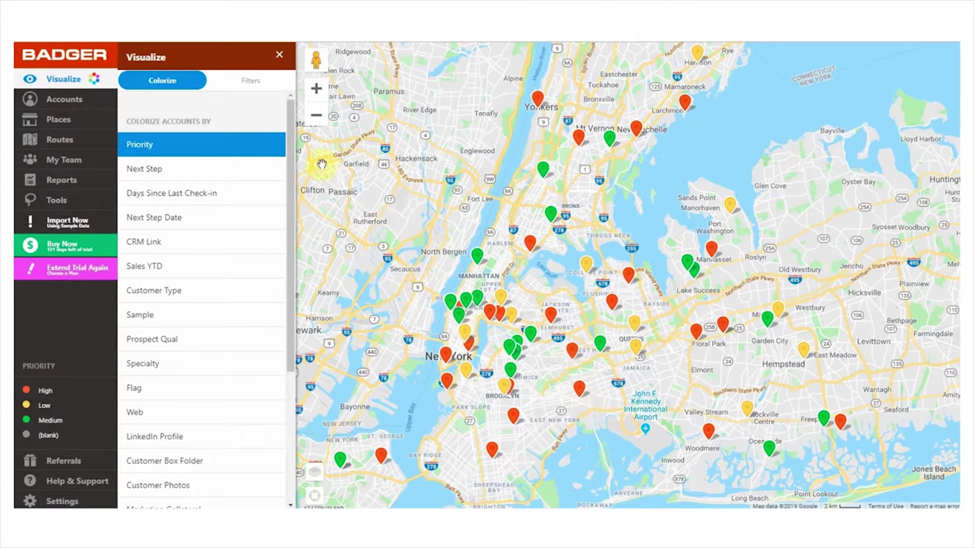
pyautogui.click(249, 86)
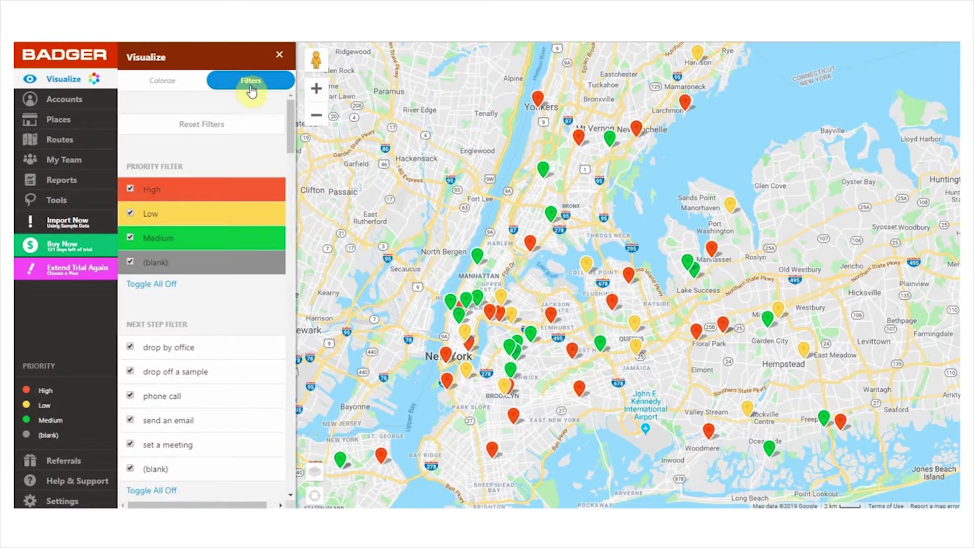
# Filter the map to High priority accounts only by hiding blank, Medium and Low priority
pyautogui.moveTo(288, 120); pyautogui.dragTo(291, 116)
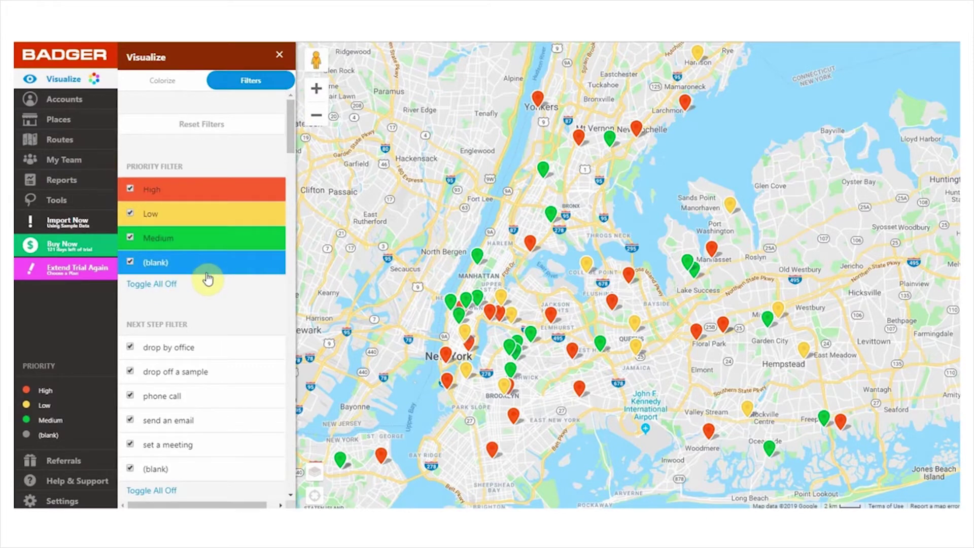
pyautogui.click(131, 262)
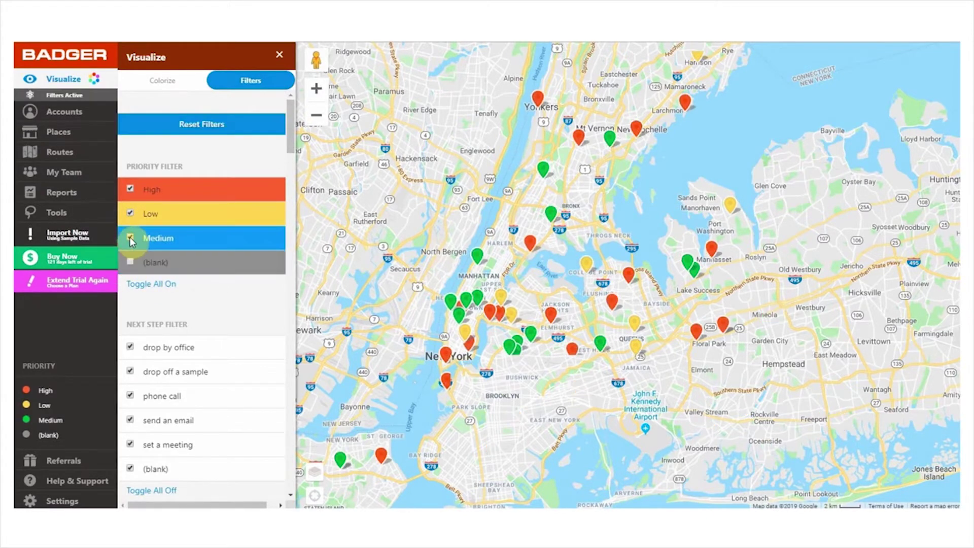
pyautogui.click(130, 237)
pyautogui.click(131, 213)
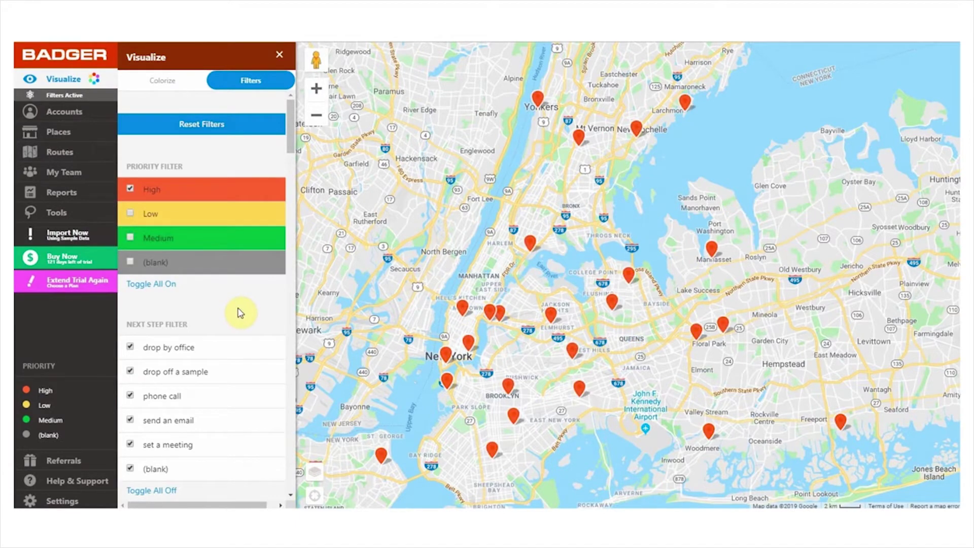
pyautogui.moveTo(391, 337); pyautogui.dragTo(342, 288)
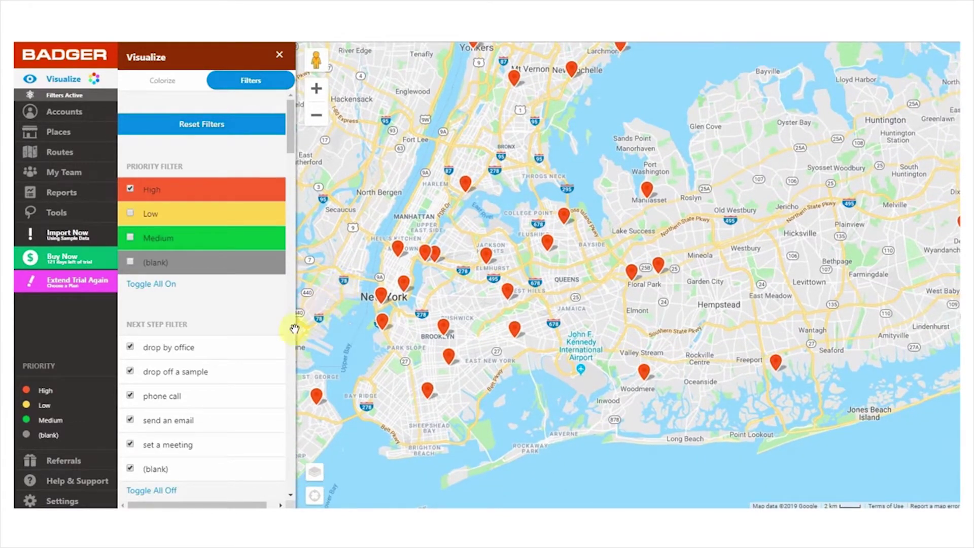
# Hide the 'drop off a sample' next step and 22-Oct-11 date, then reset all filters
pyautogui.click(202, 379)
pyautogui.scroll(-5, 188, 390)
pyautogui.click(179, 366)
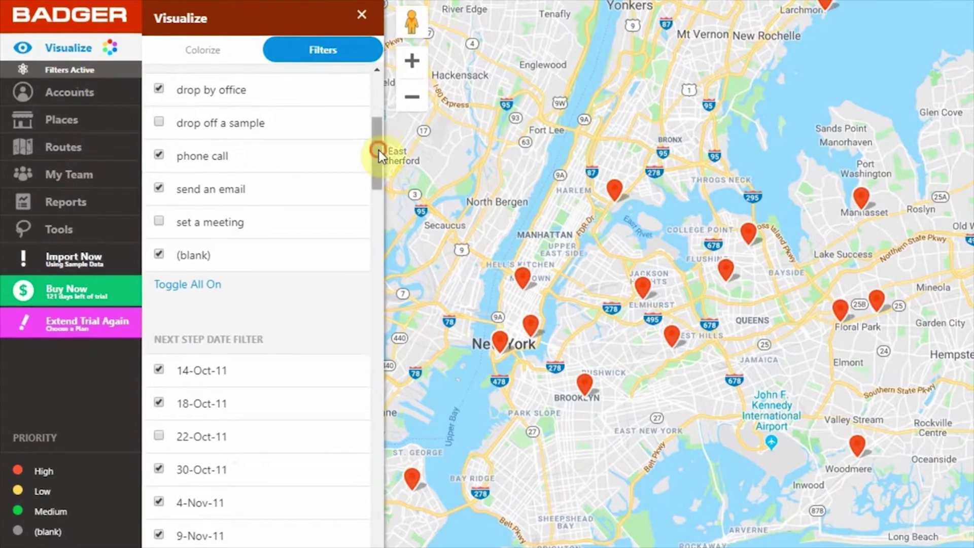
pyautogui.moveTo(378, 150); pyautogui.dragTo(382, 68)
pyautogui.click(288, 111)
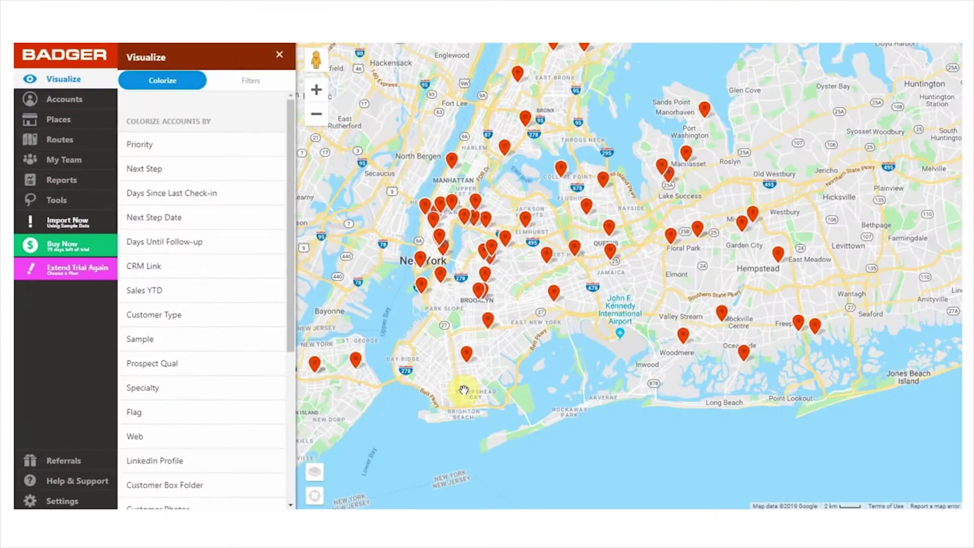
# Switch pin colouring between Days Since Last Check-in and Days Until Follow-up, ending on Days Until Follow-up
pyautogui.click(218, 198)
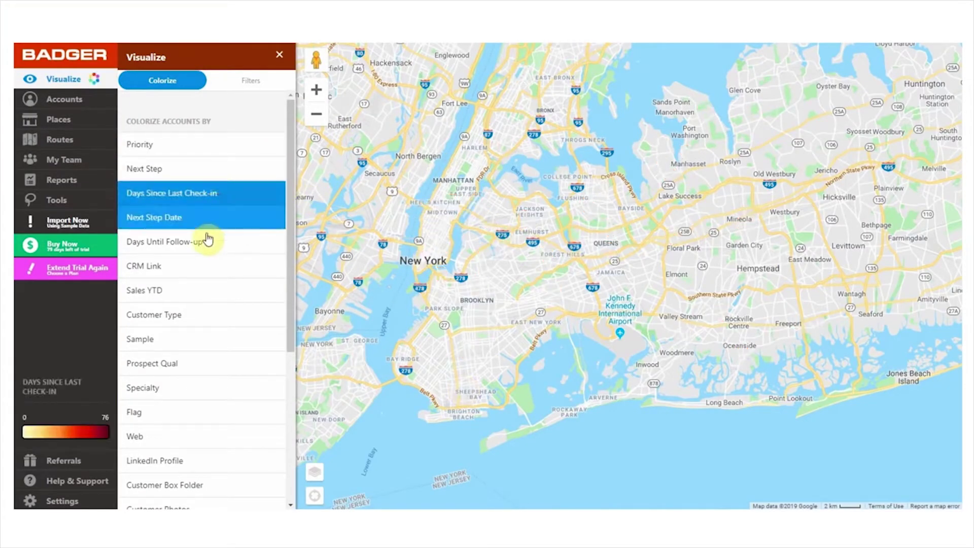
pyautogui.click(207, 238)
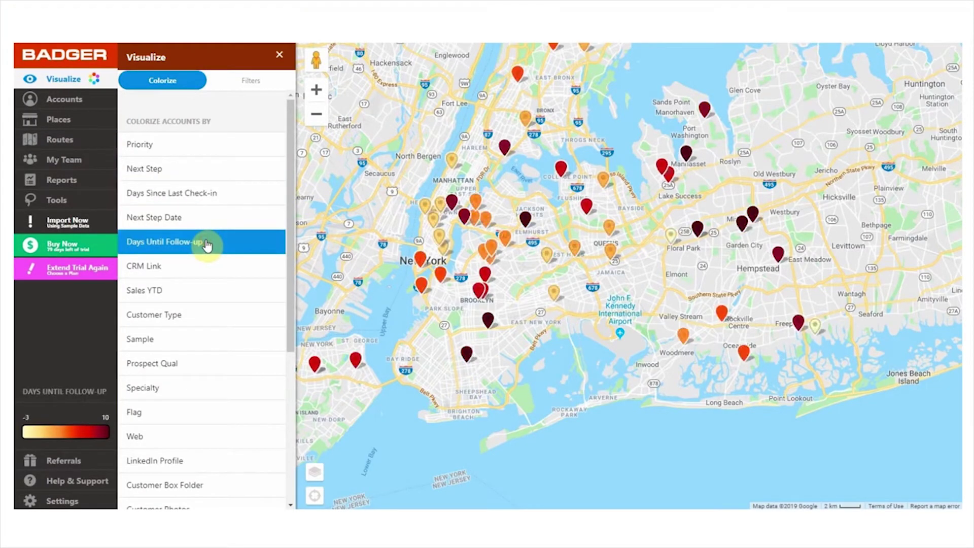
pyautogui.click(212, 191)
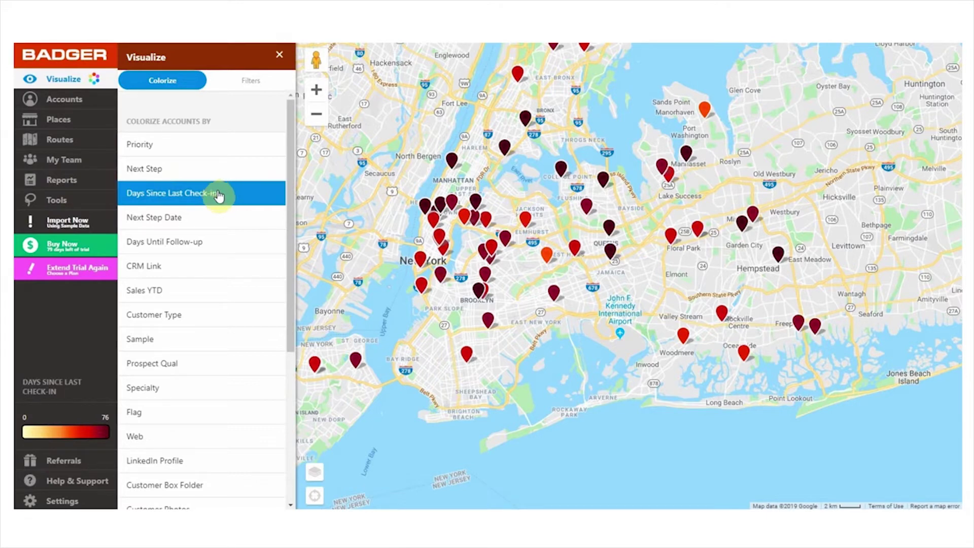
pyautogui.click(213, 241)
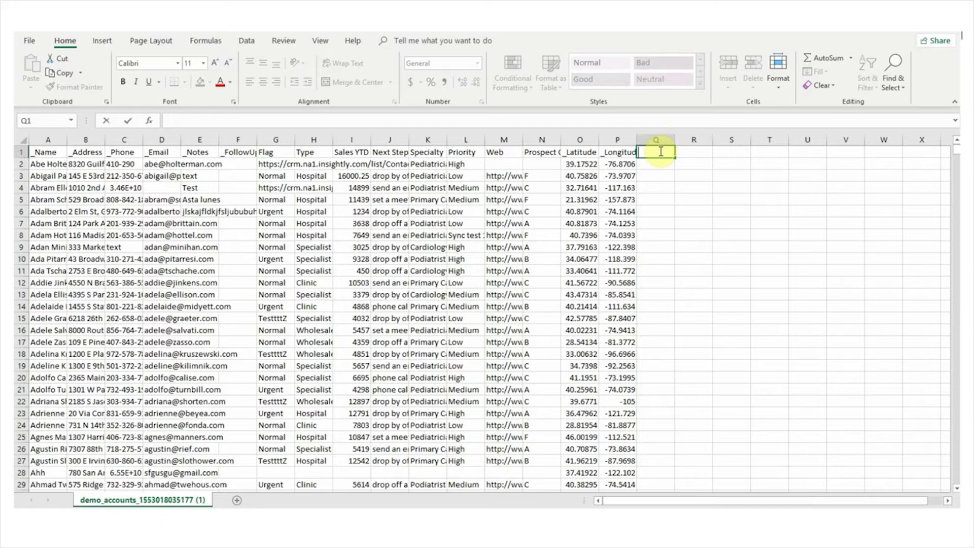
# Add the heading 'Purchasing stage' in cell Q1
pyautogui.click(662, 140)
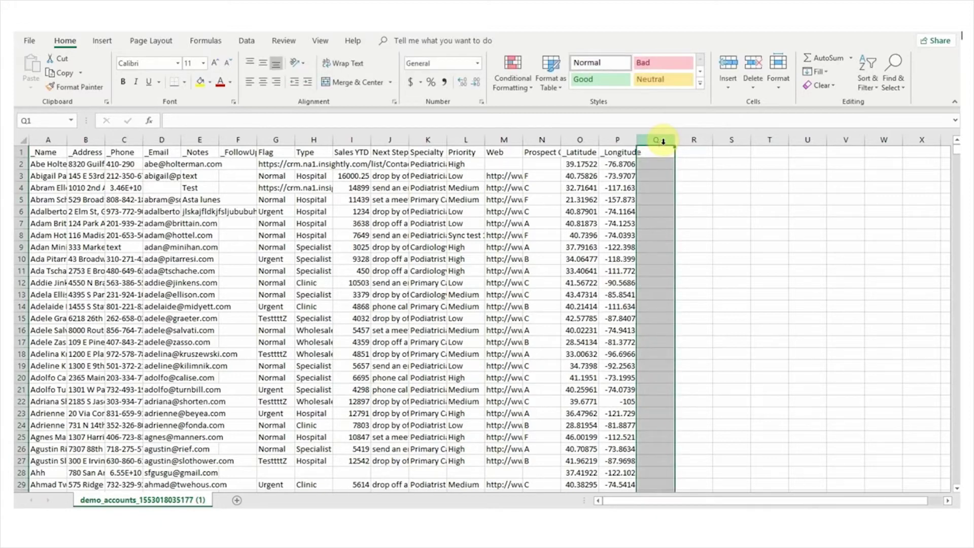
pyautogui.click(660, 152)
pyautogui.write('Purchasing stage')
pyautogui.press('Return')
# Enter Customer, Lead, Opportunity and Qualified Lead in cells Q2 to Q5
pyautogui.doubleClick(657, 164)
pyautogui.write('Customer')
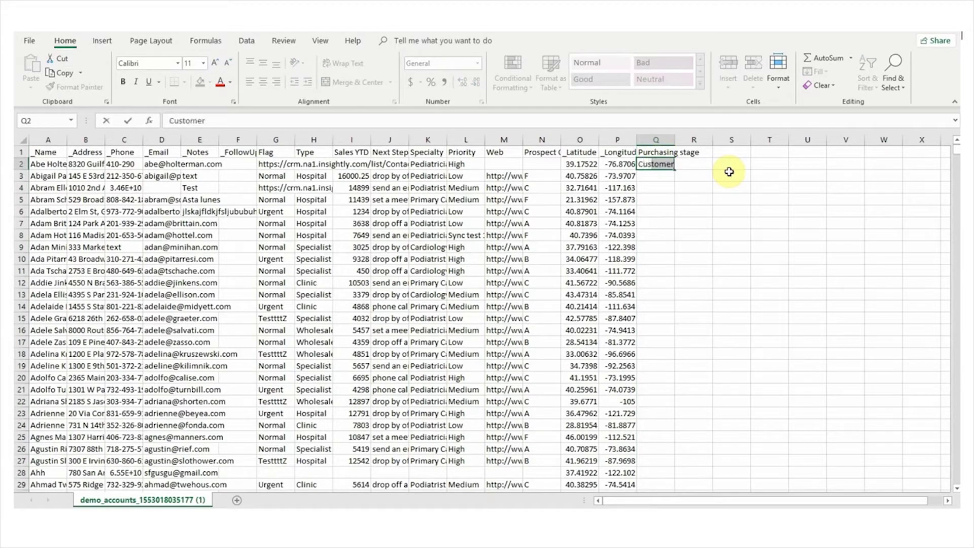
pyautogui.press('Return')
pyautogui.write('Lead')
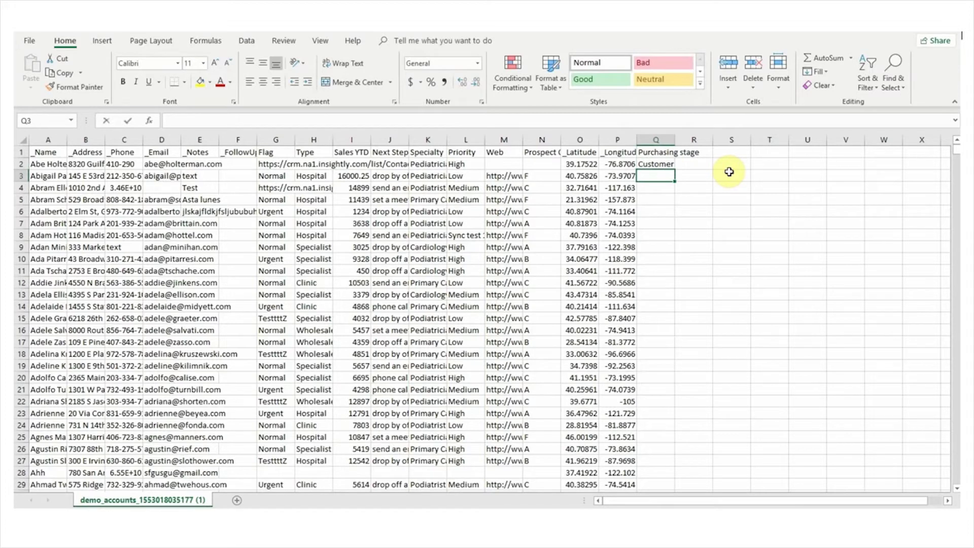
pyautogui.press('Return')
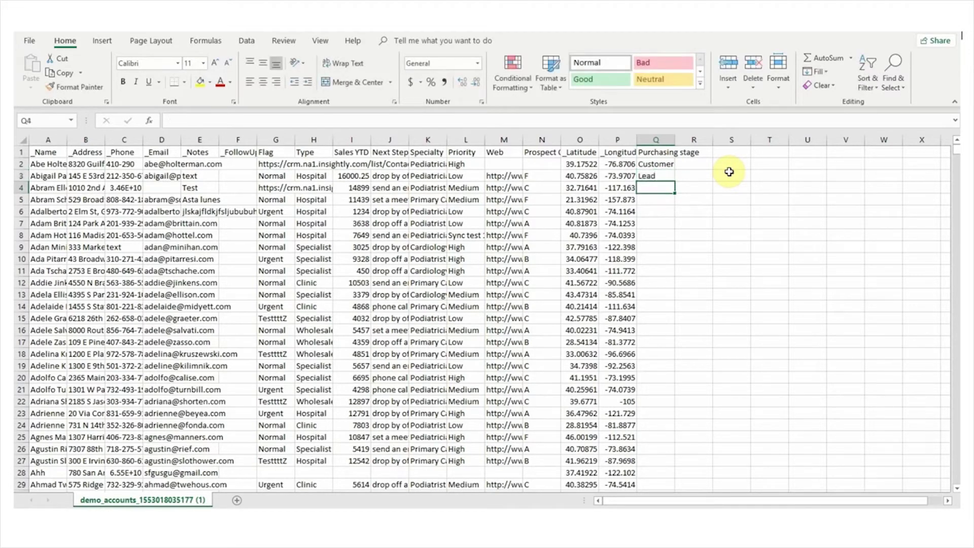
pyautogui.write('Opportunity')
pyautogui.press('Return')
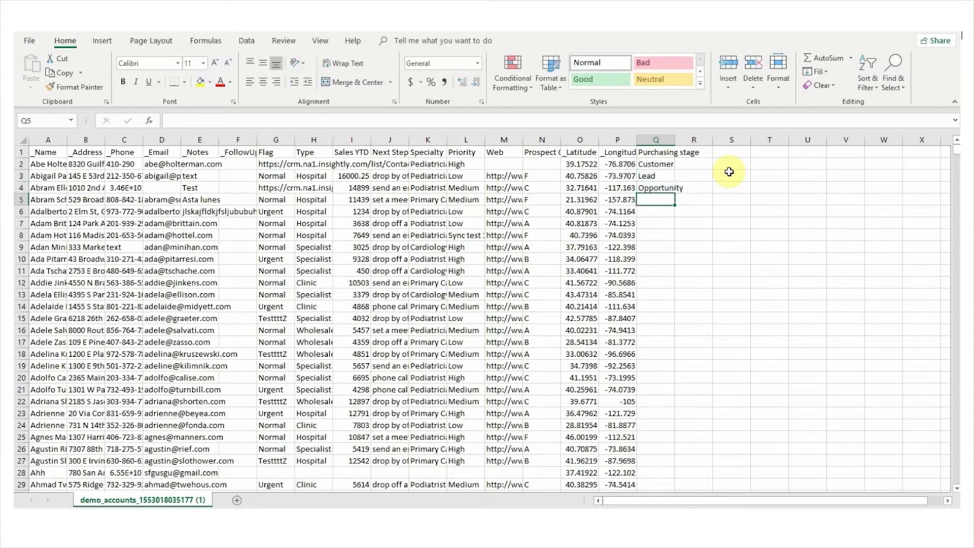
pyautogui.write('Qualified Lead')
pyautogui.press('Return')
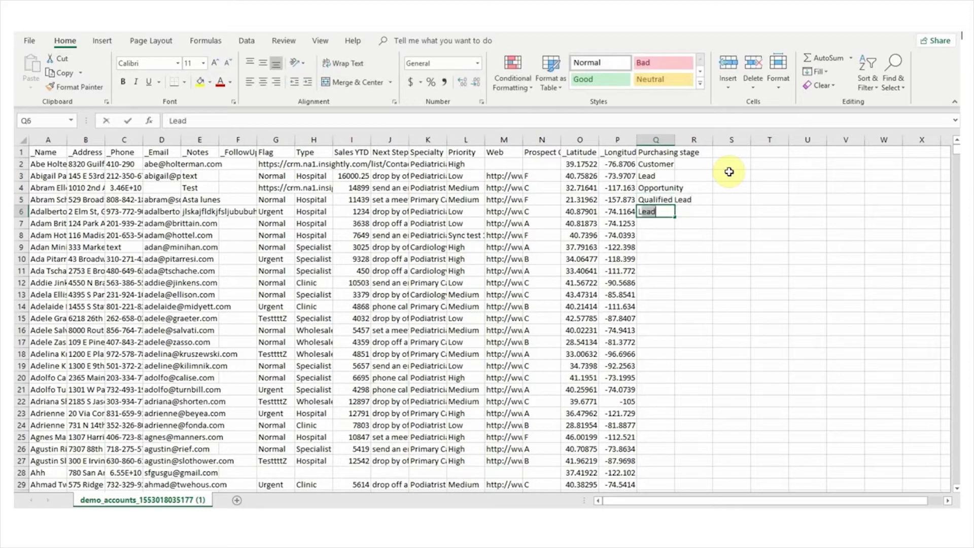
# Enter Lead, Customer, Lead and Opportunity in cells Q6 to Q9
pyautogui.write('Lead')
pyautogui.press('Return')
pyautogui.write('Customer')
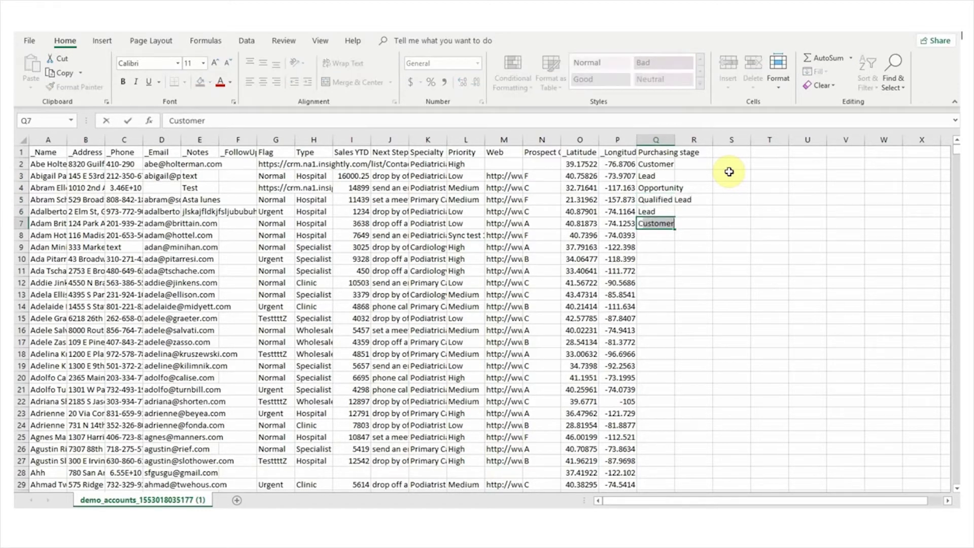
pyautogui.press('Return')
pyautogui.write('Lead')
pyautogui.press('Return')
pyautogui.write('Opportunity')
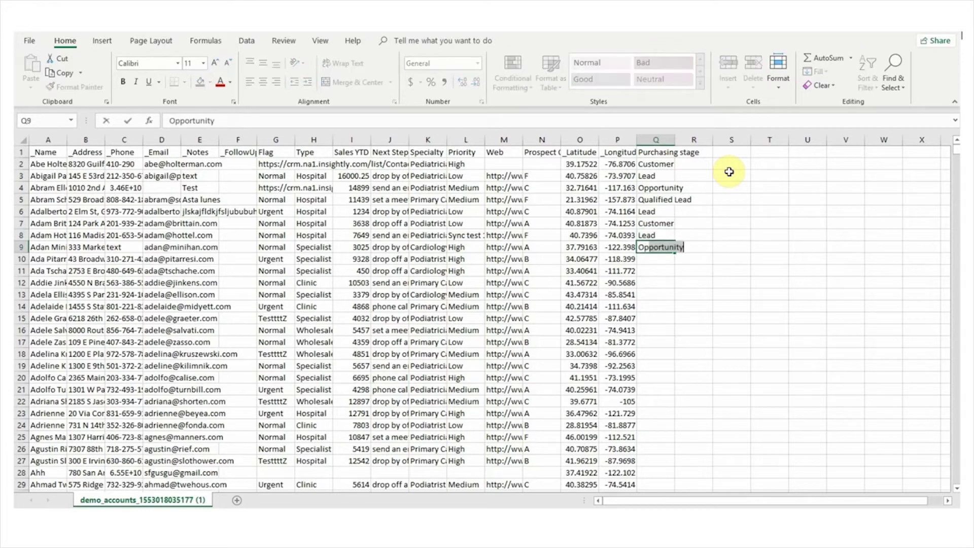
pyautogui.press('Return')
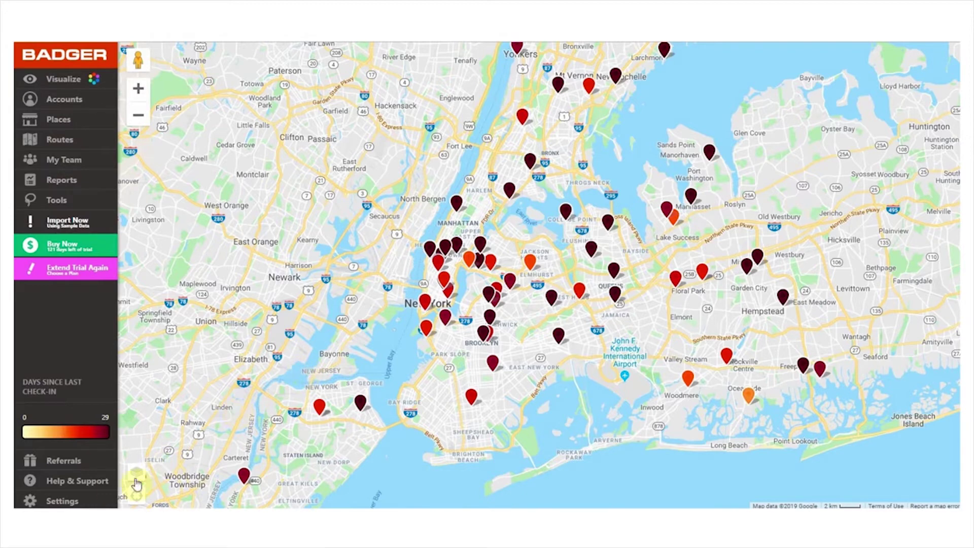
# Create a new Text account field named Category in Settings > Manage Fields
pyautogui.click(69, 501)
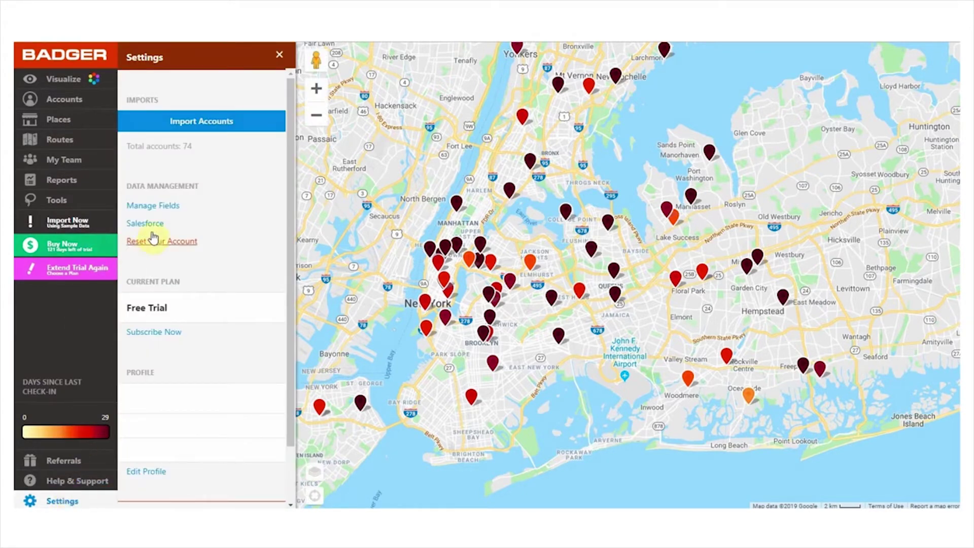
pyautogui.click(172, 209)
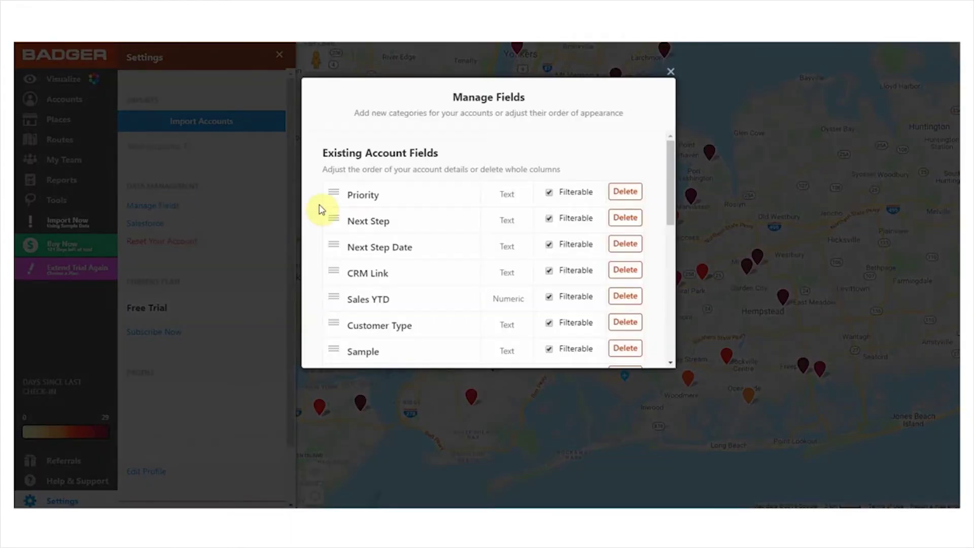
pyautogui.scroll(-10, 434, 221)
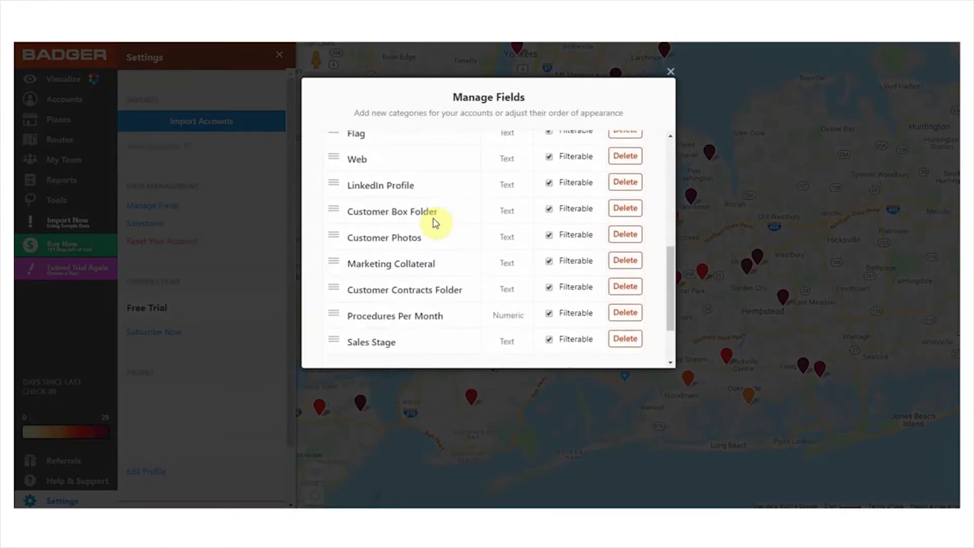
pyautogui.click(397, 339)
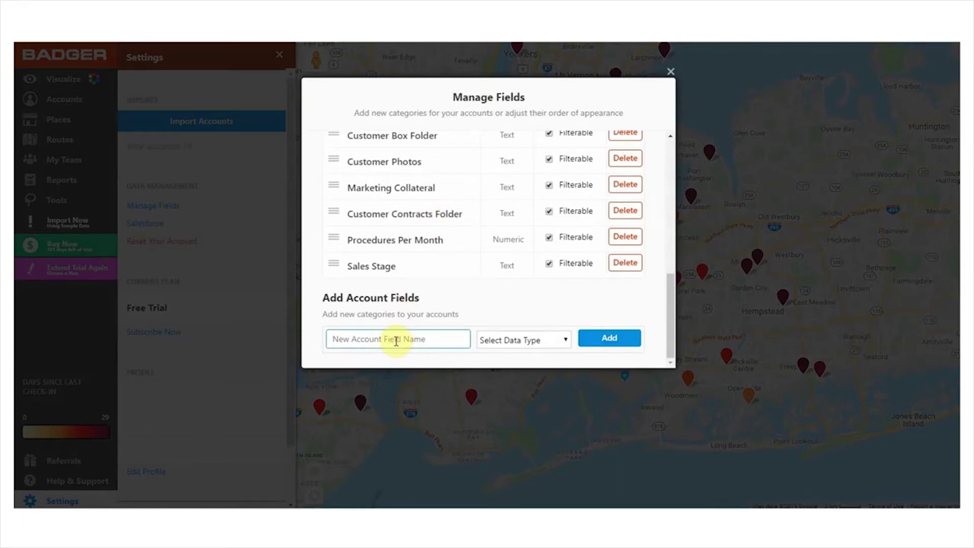
pyautogui.write('Category')
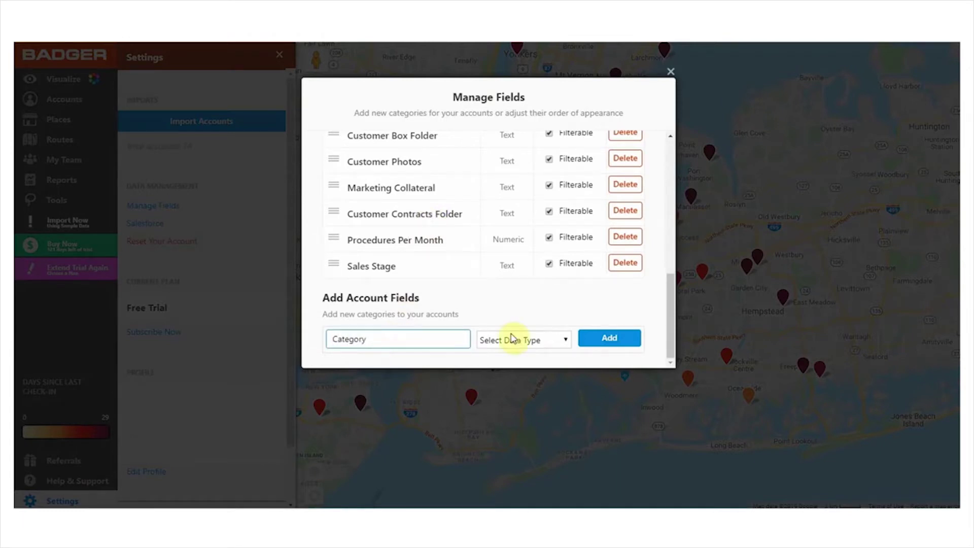
pyautogui.click(533, 338)
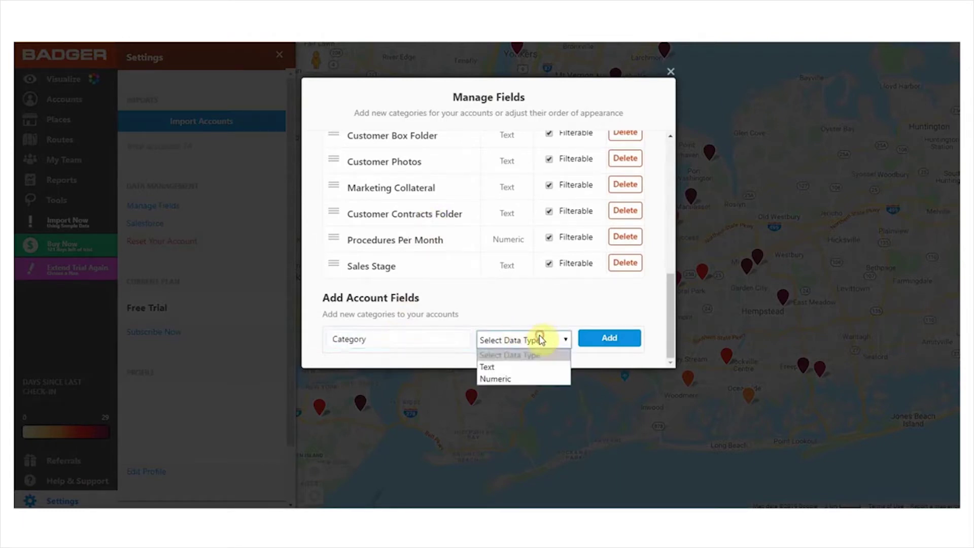
pyautogui.click(535, 372)
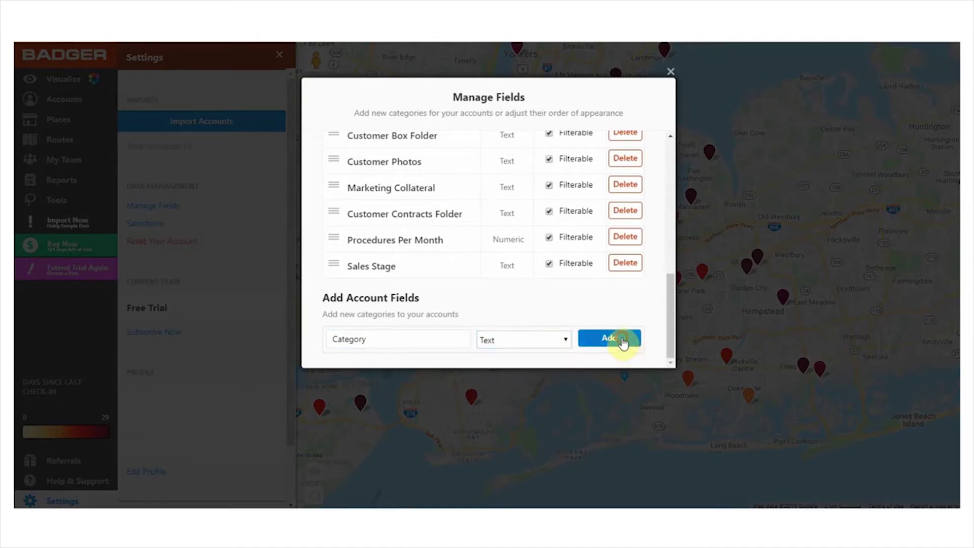
pyautogui.click(623, 339)
pyautogui.moveTo(670, 304); pyautogui.dragTo(672, 159)
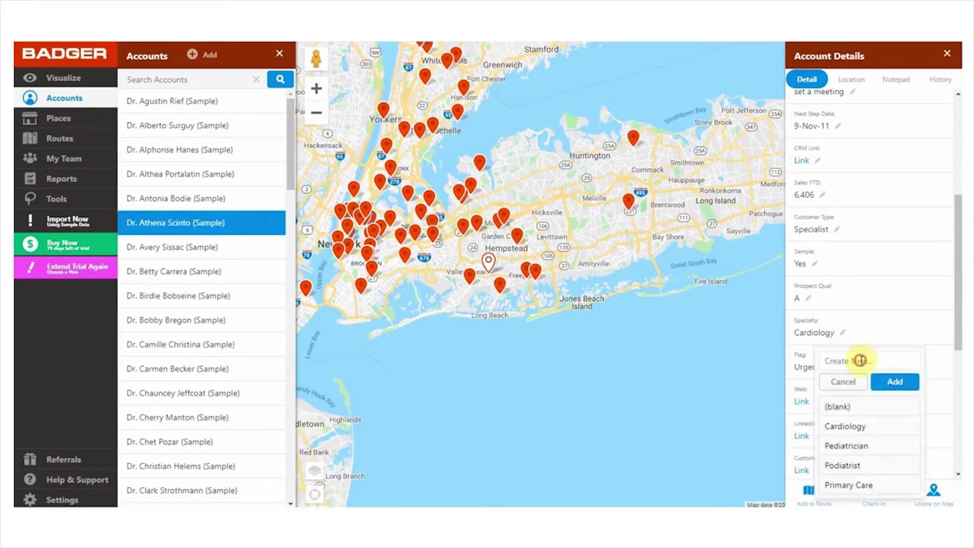
pyautogui.click(860, 360)
# Add Endocrinology as a Specialty option, then lasso Manhattan and Brooklyn and close the selection
pyautogui.write('Endocrinology')
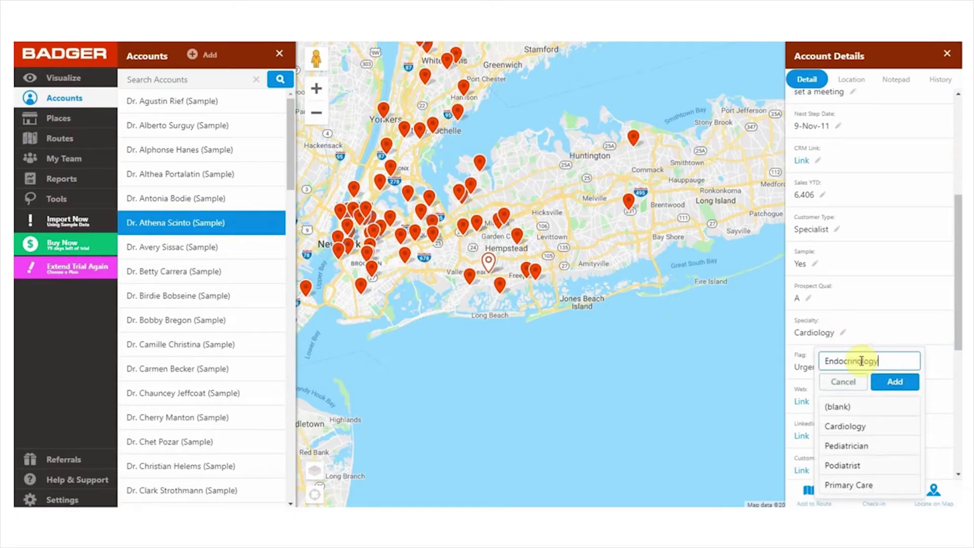
pyautogui.click(890, 384)
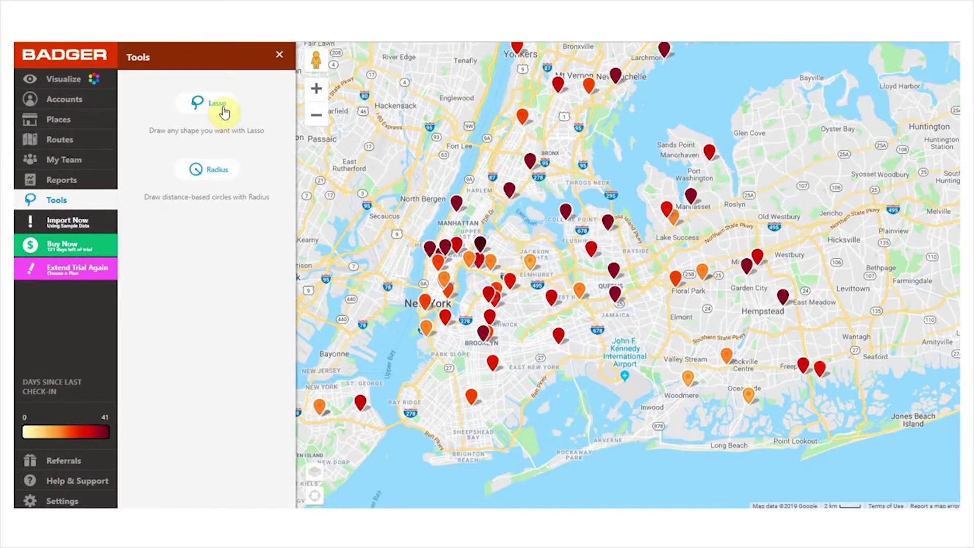
pyautogui.click(223, 110)
pyautogui.moveTo(424, 235)
pyautogui.mouseDown()
pyautogui.moveTo(376, 305)
pyautogui.moveTo(558, 428)
pyautogui.moveTo(452, 242)
pyautogui.moveTo(420, 238)
pyautogui.mouseUp()
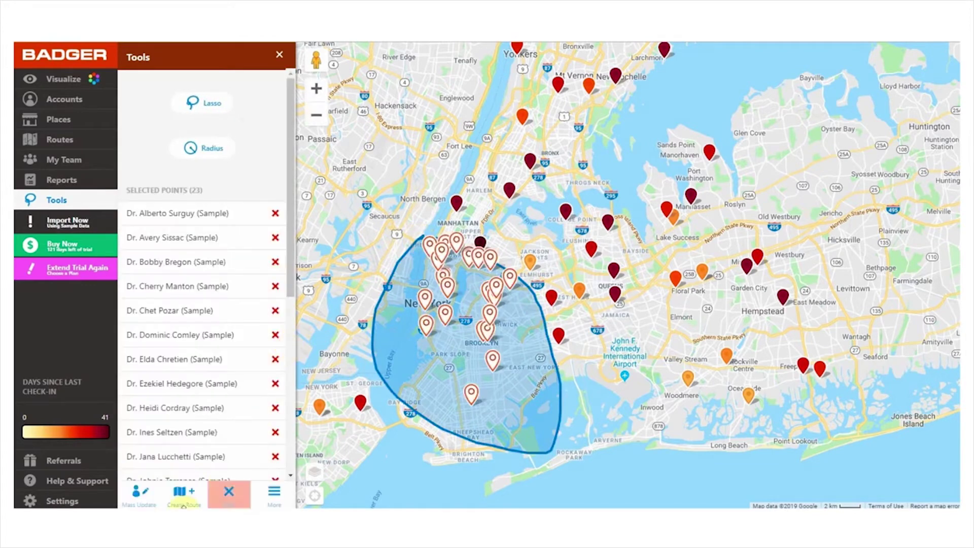
pyautogui.click(138, 501)
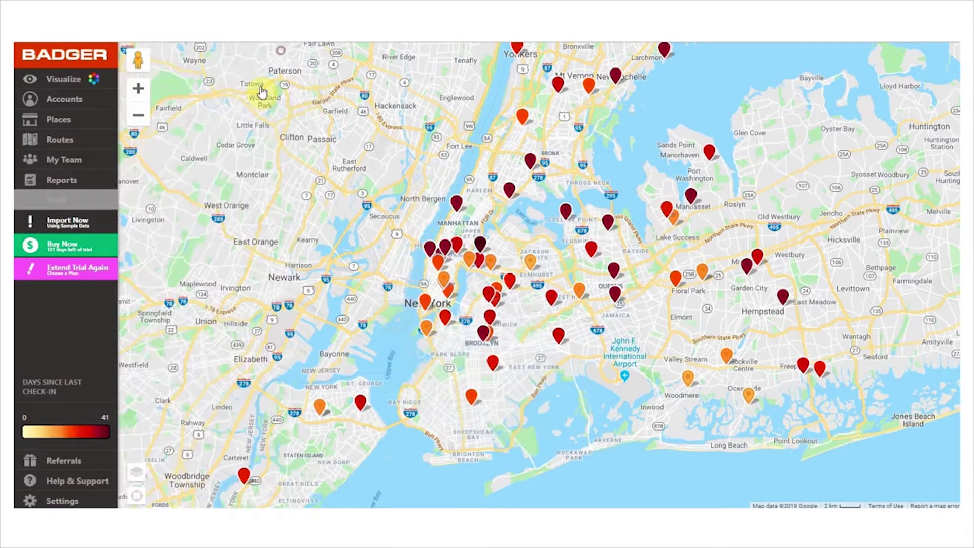
# Delete the Category field in Settings > Manage Fields, confirming the deletion
pyautogui.click(62, 500)
pyautogui.click(172, 211)
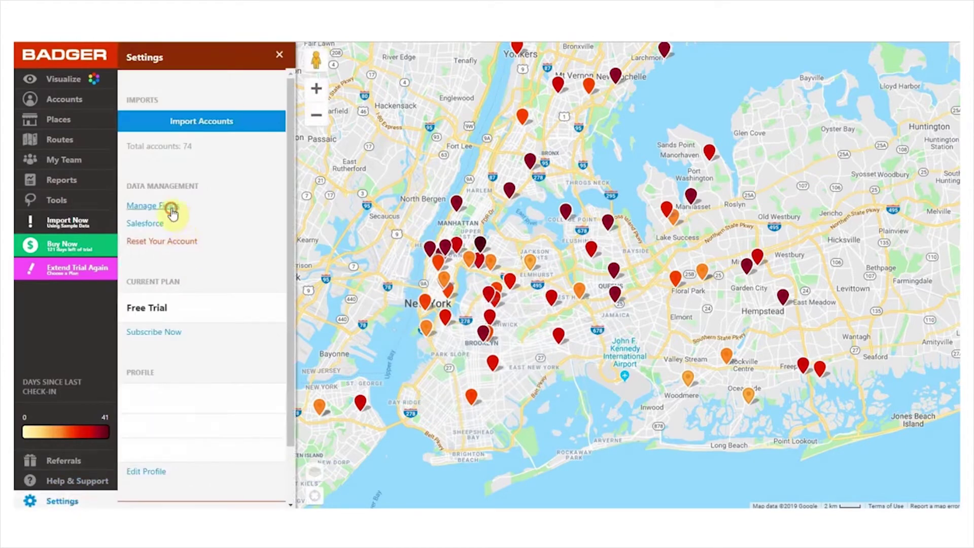
pyautogui.scroll(-6, 507, 197)
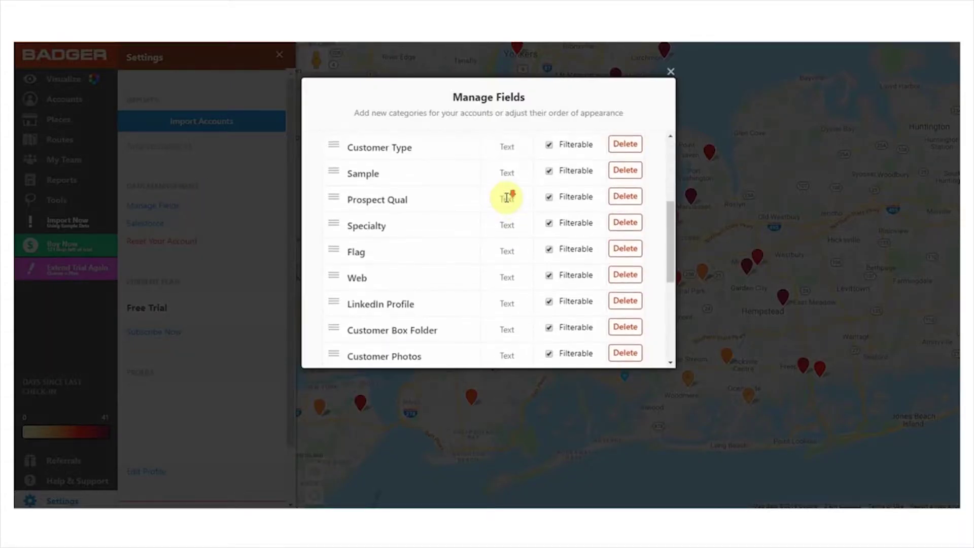
pyautogui.click(635, 306)
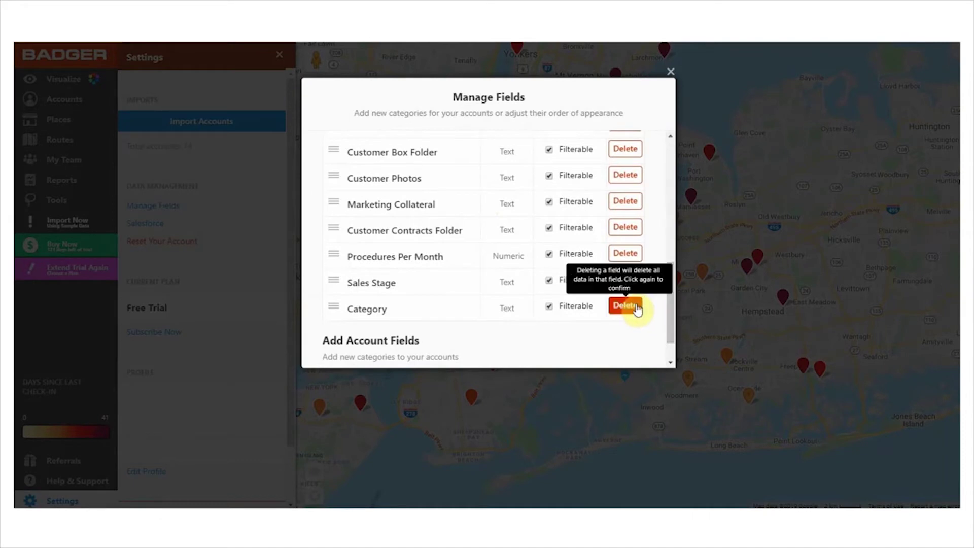
pyautogui.click(615, 304)
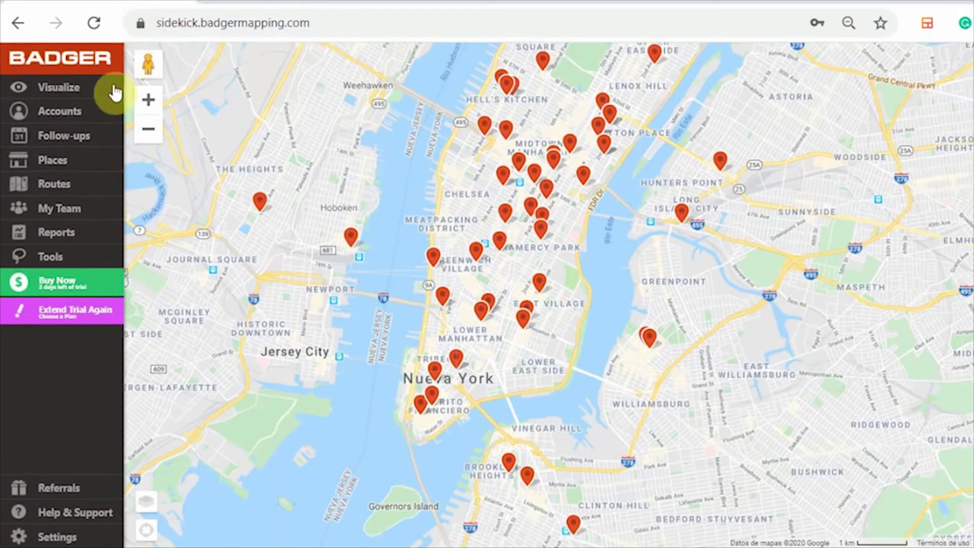
# Colorize the map pins by Days Until Follow-up
pyautogui.click(104, 92)
pyautogui.click(179, 196)
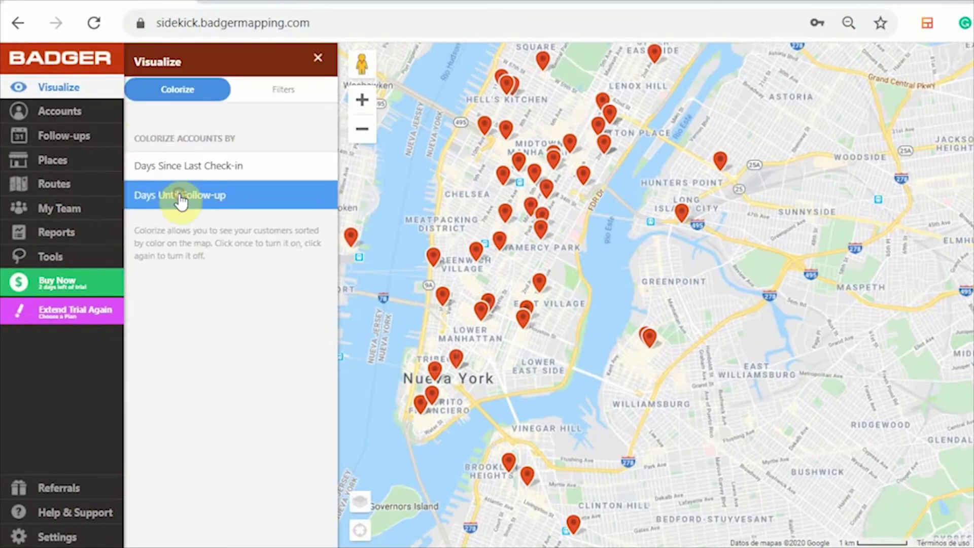
pyautogui.click(147, 167)
# Set Advertising Art & Ideas' follow-up date to 15 May 2020 and show the Follow-ups list
pyautogui.click(94, 112)
pyautogui.click(157, 141)
pyautogui.click(812, 316)
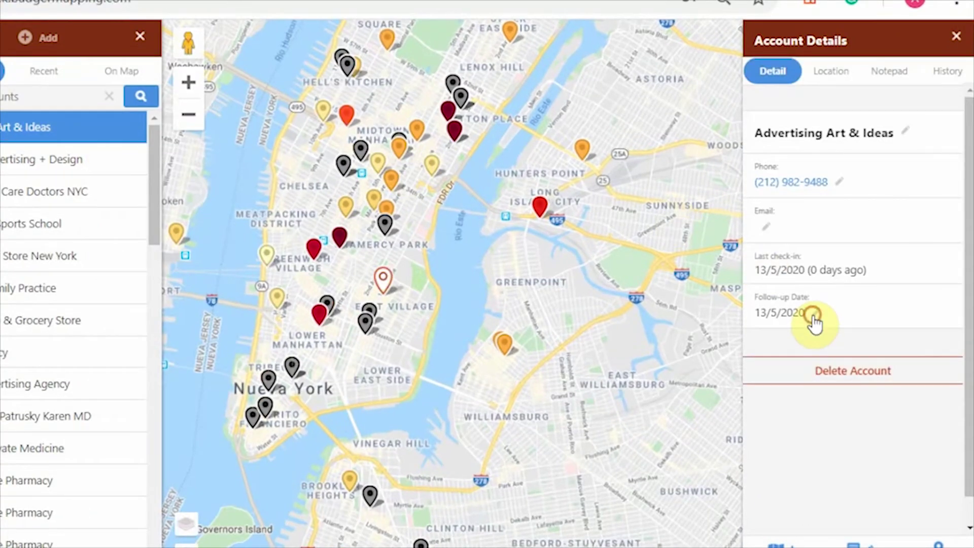
pyautogui.click(827, 358)
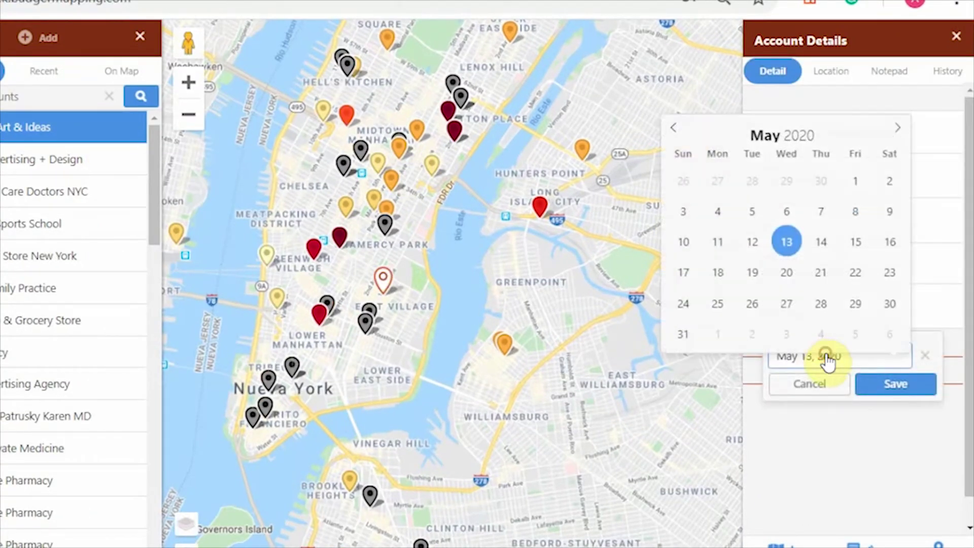
pyautogui.click(855, 244)
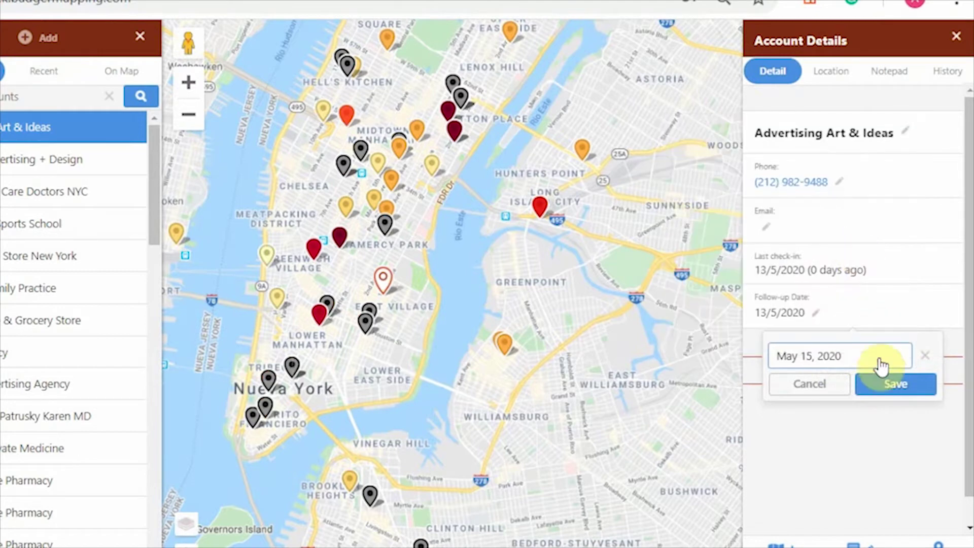
pyautogui.click(888, 386)
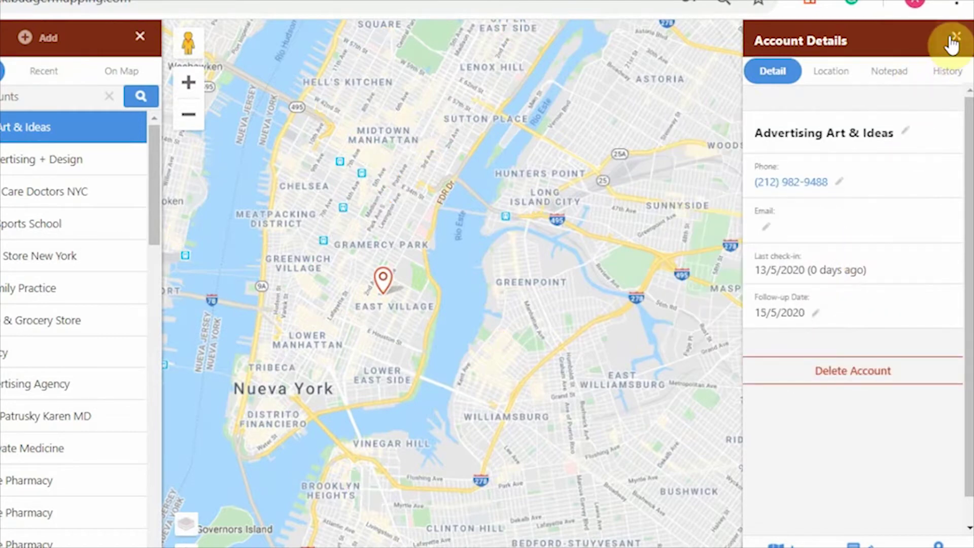
pyautogui.click(956, 36)
pyautogui.click(78, 142)
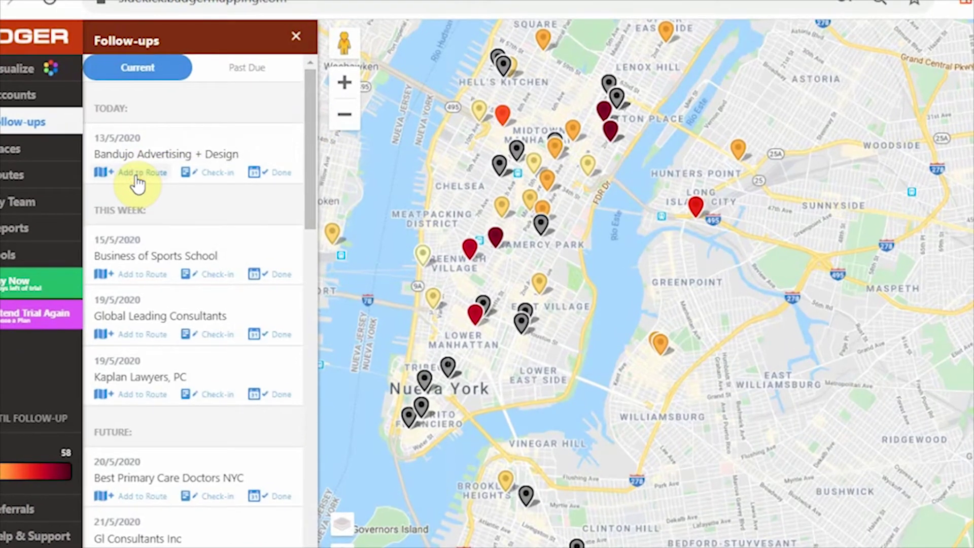
# Route today's follow-up, log a Phone Call check-in, and mark Mekanism NYC's past-due follow-up done
pyautogui.click(137, 175)
pyautogui.click(199, 172)
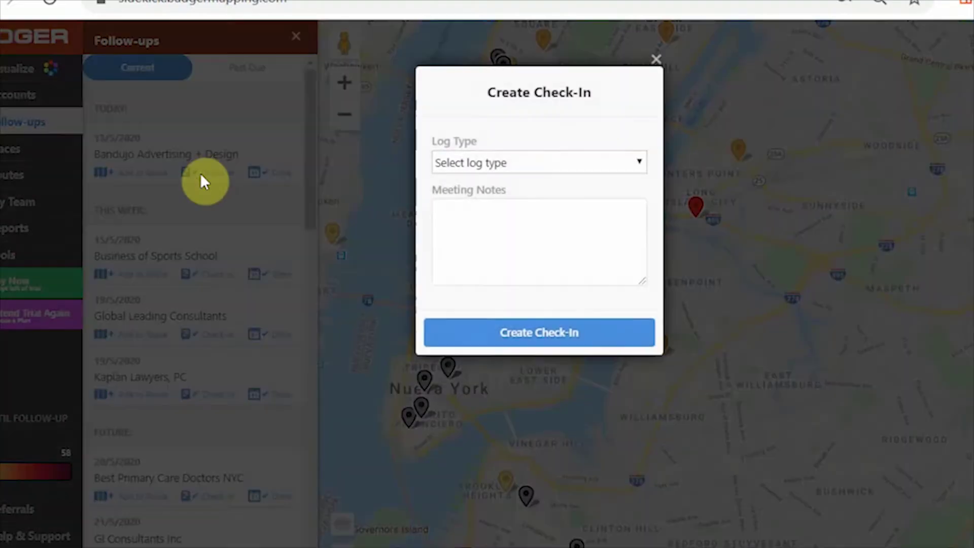
pyautogui.click(536, 164)
pyautogui.click(538, 213)
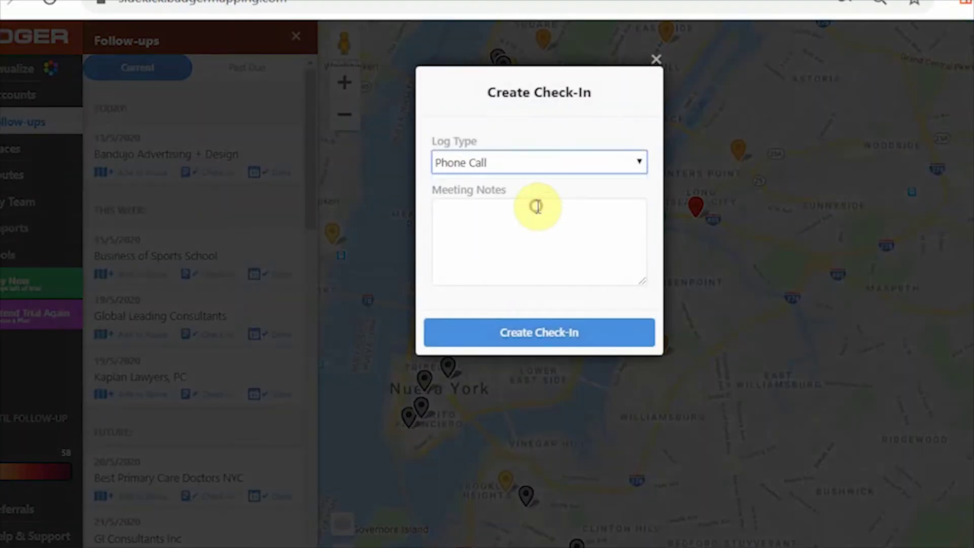
pyautogui.click(536, 331)
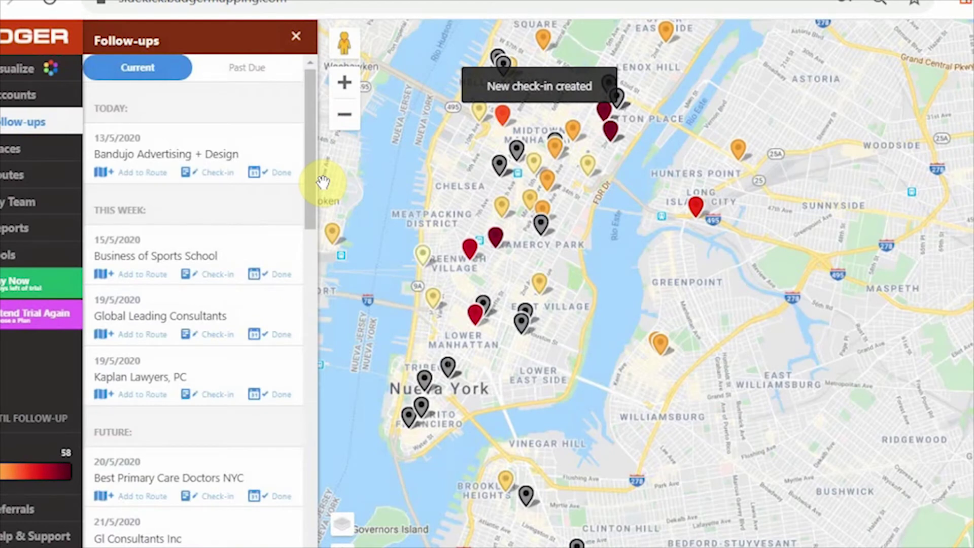
pyautogui.click(244, 75)
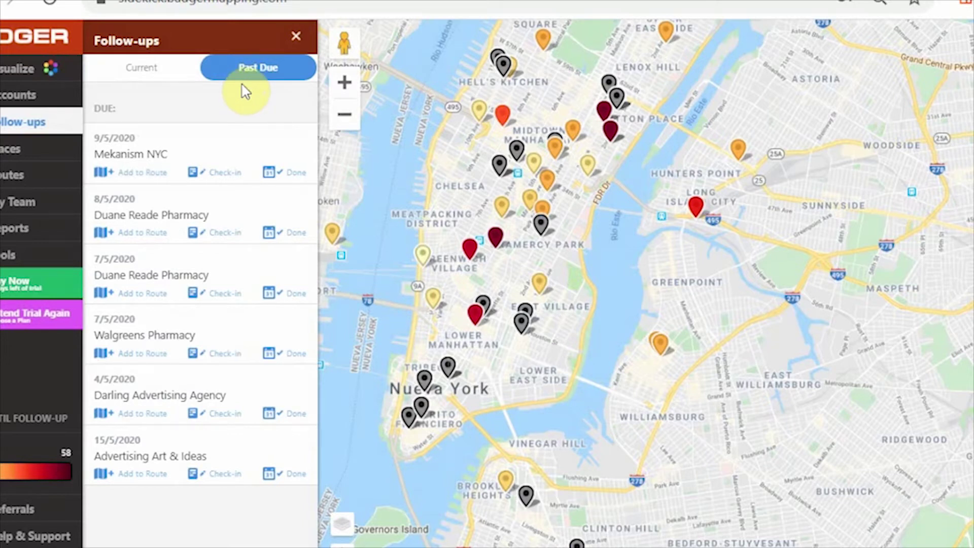
pyautogui.click(285, 174)
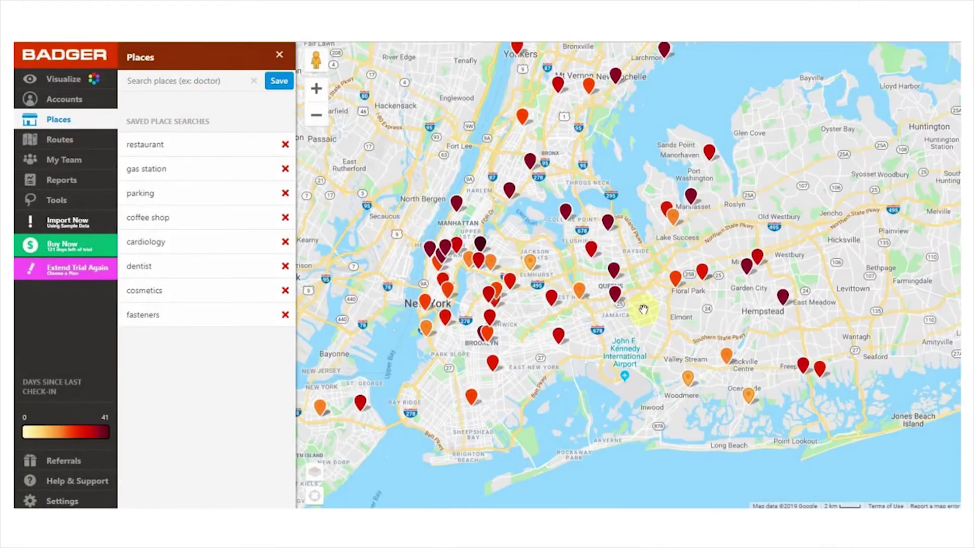
# Zoom into Queens and save a 'doctors' place search
pyautogui.scroll(2, 586, 313)
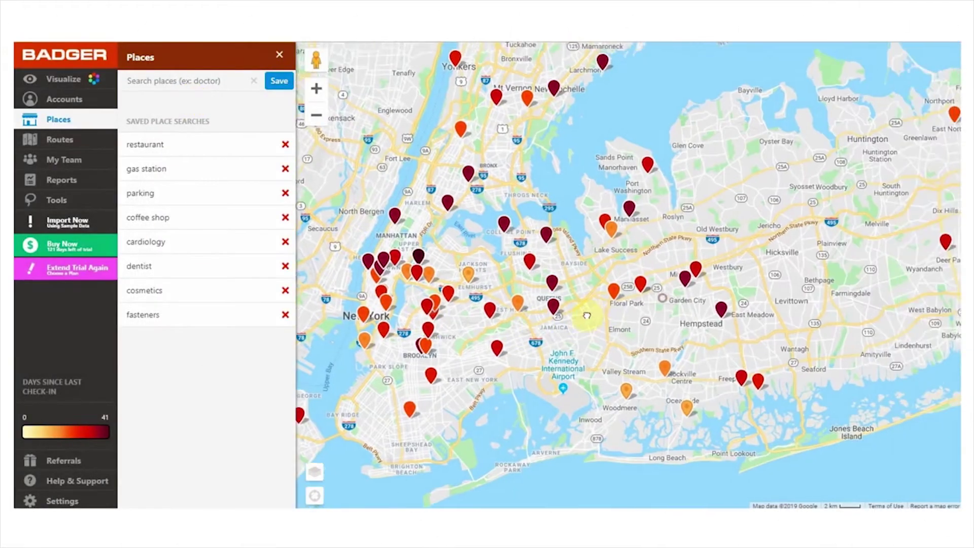
pyautogui.scroll(3, 586, 313)
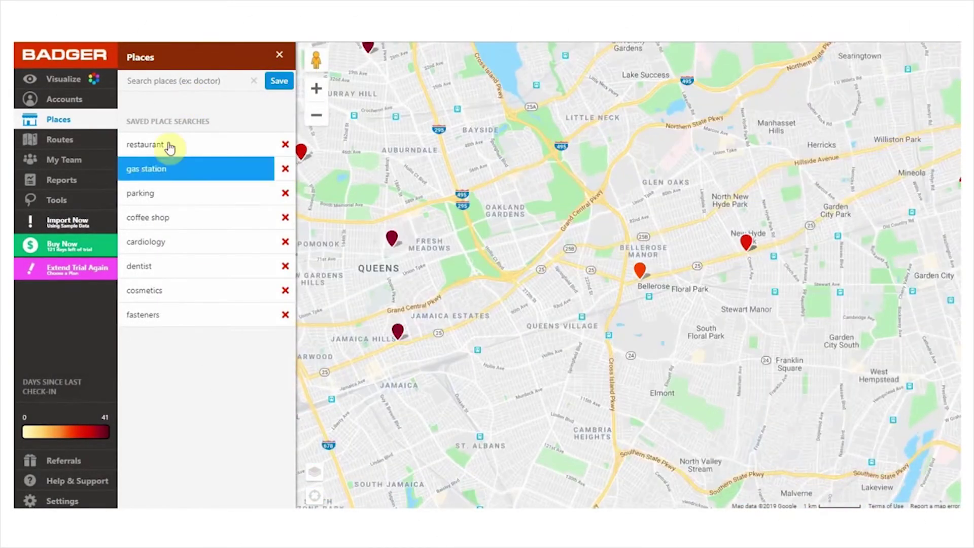
pyautogui.click(162, 80)
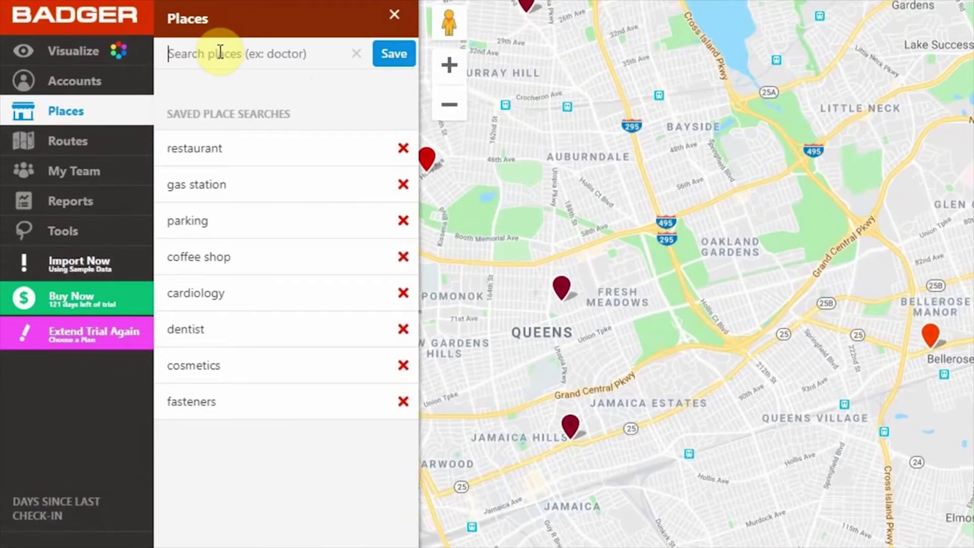
pyautogui.write('doct')
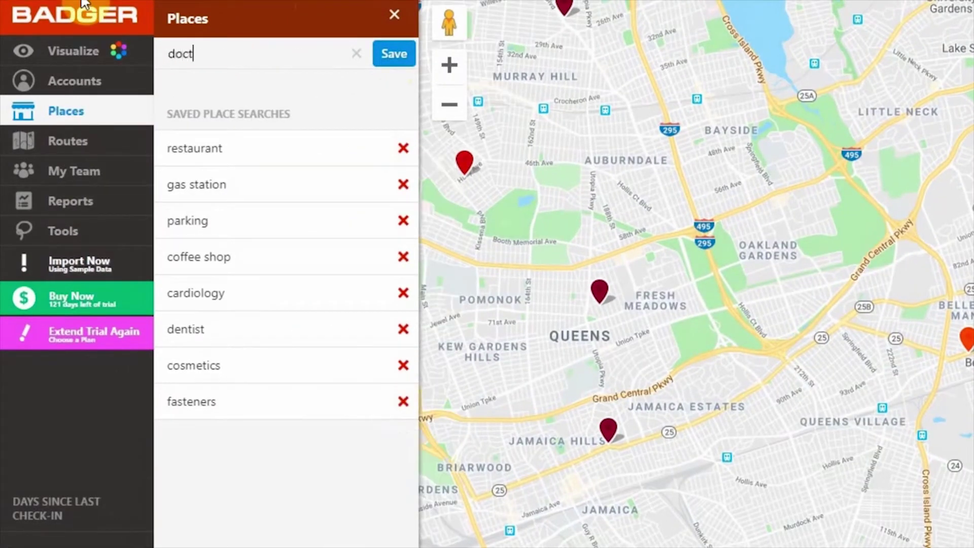
pyautogui.write('ors')
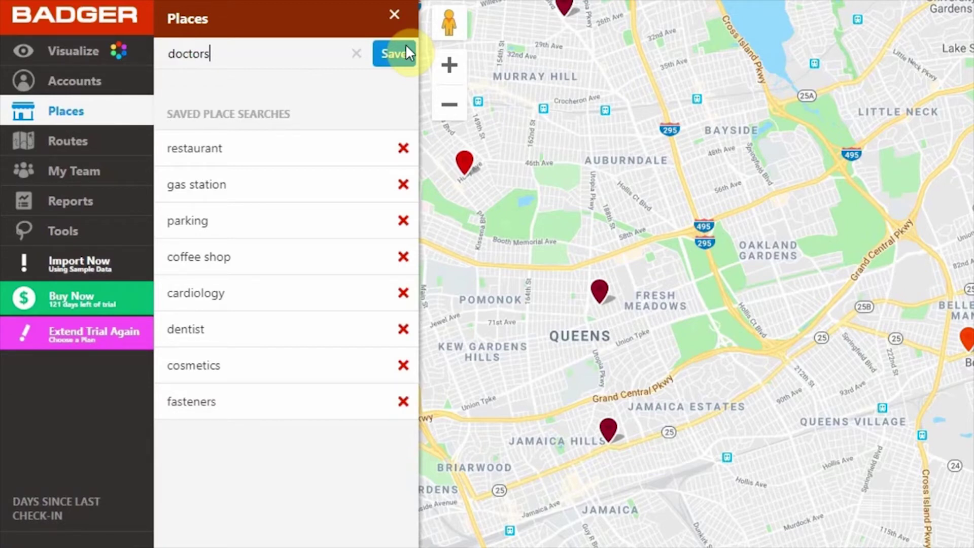
pyautogui.click(406, 45)
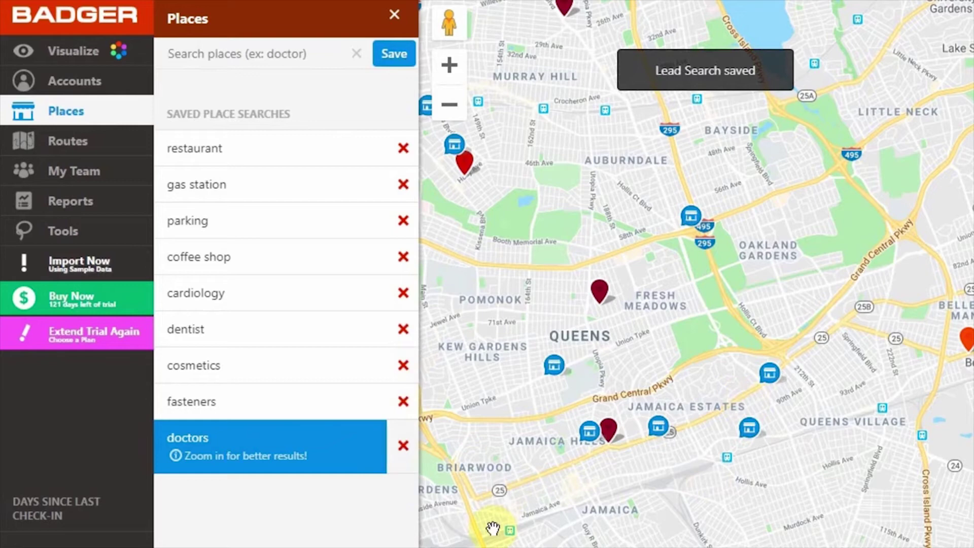
# Show RiteCare Medical Office P.C.'s phone, website and hours, and add it to the route
pyautogui.click(589, 432)
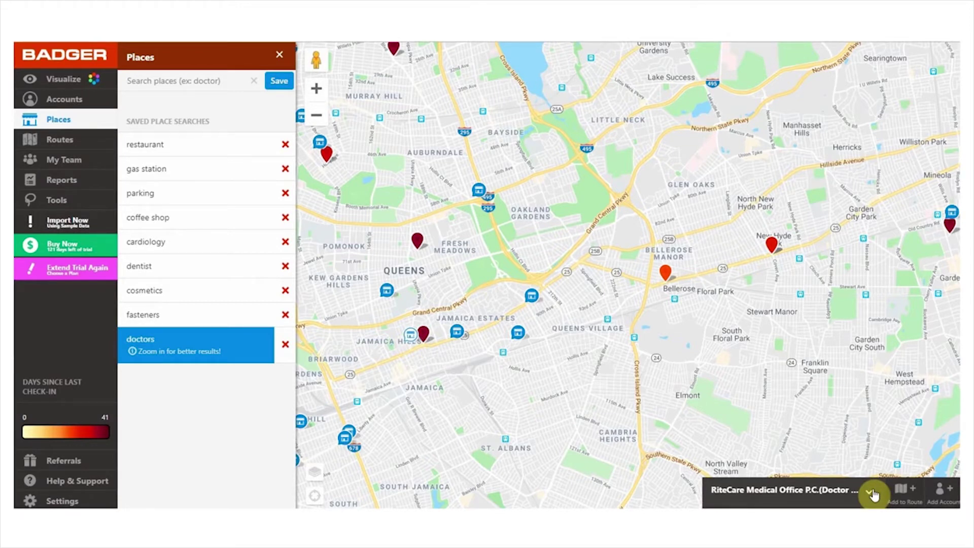
pyautogui.click(873, 494)
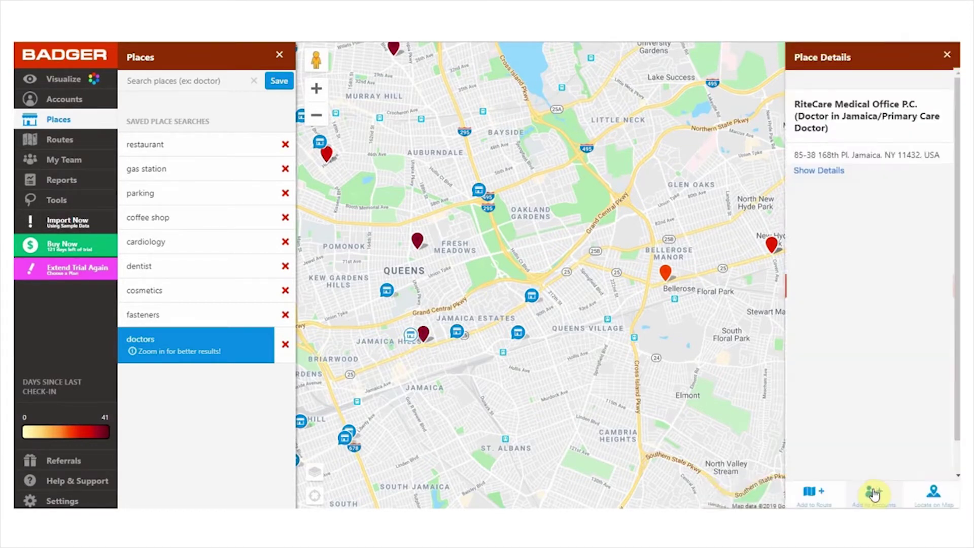
pyautogui.click(830, 172)
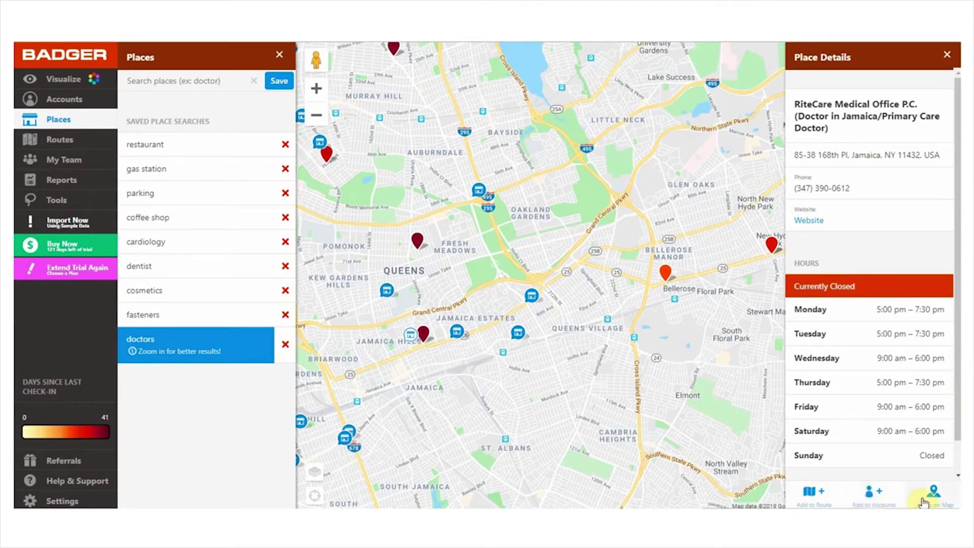
pyautogui.click(830, 499)
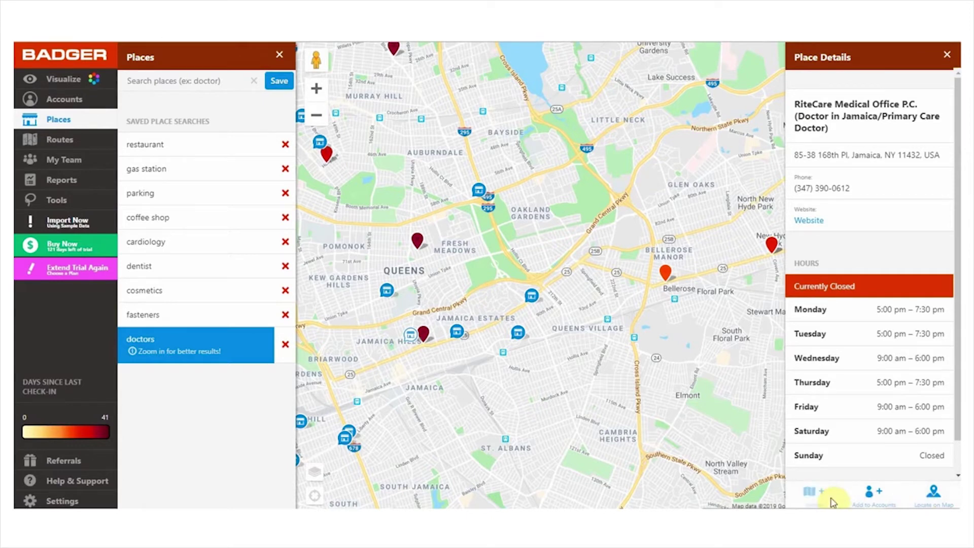
# Review the office's prefilled new-account form and close it without saving
pyautogui.click(871, 496)
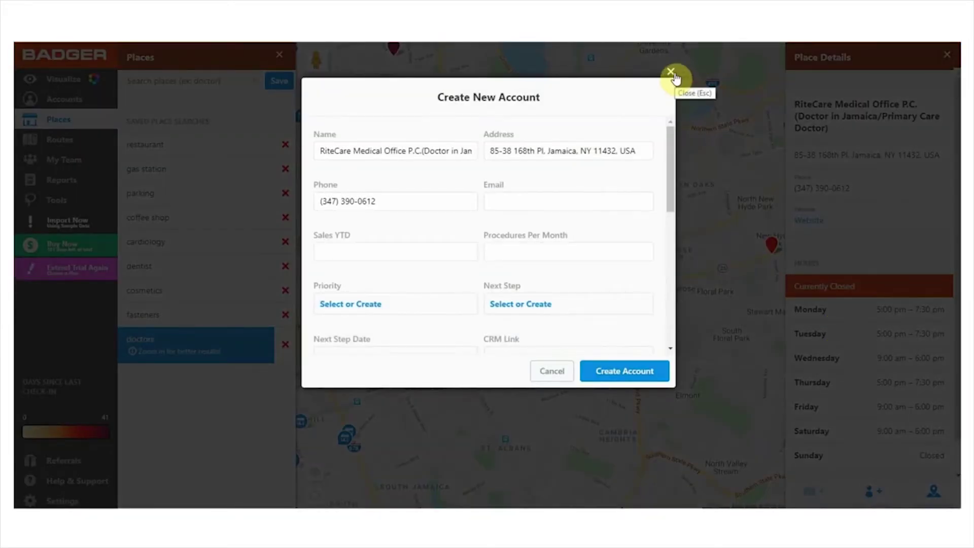
pyautogui.scroll(-1, 672, 168)
pyautogui.moveTo(672, 173); pyautogui.dragTo(680, 134)
pyautogui.click(670, 72)
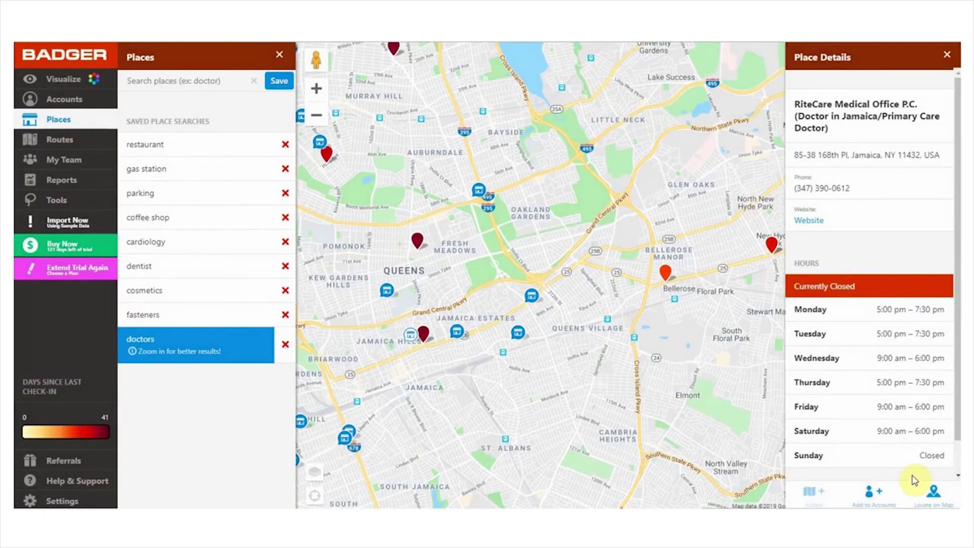
# Centre on RiteCare Medical Office, then rerun the doctor search zoomed in toward Jamaica Estates and Hollis
pyautogui.click(929, 501)
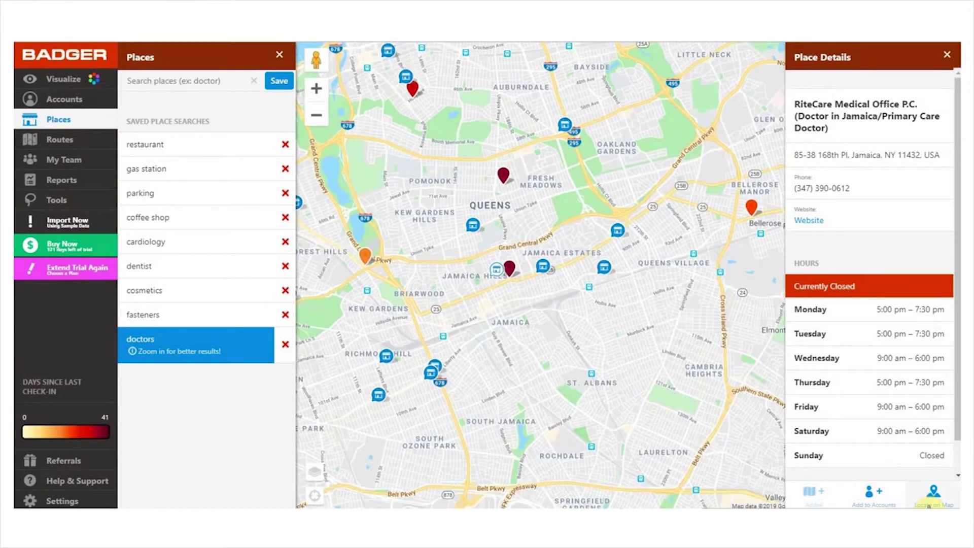
pyautogui.click(946, 57)
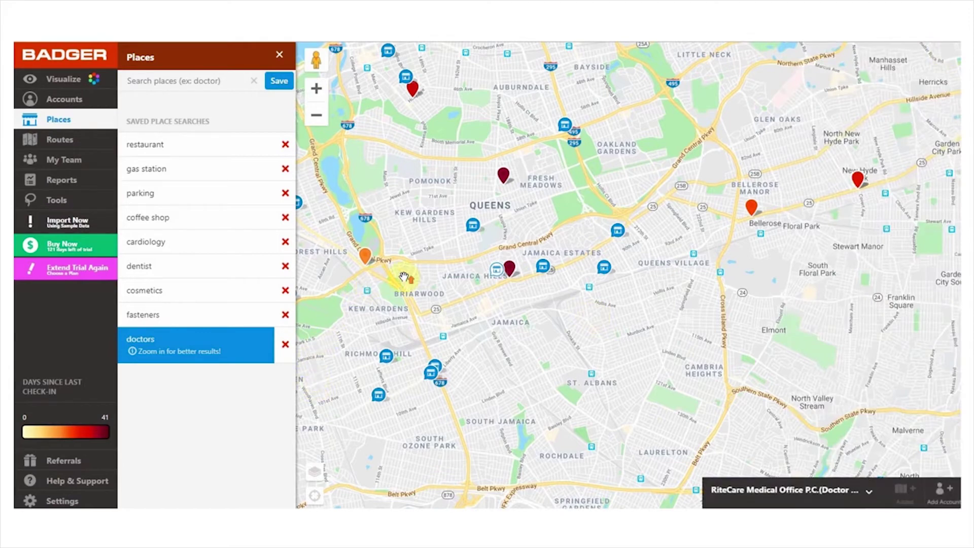
pyautogui.scroll(2, 404, 277)
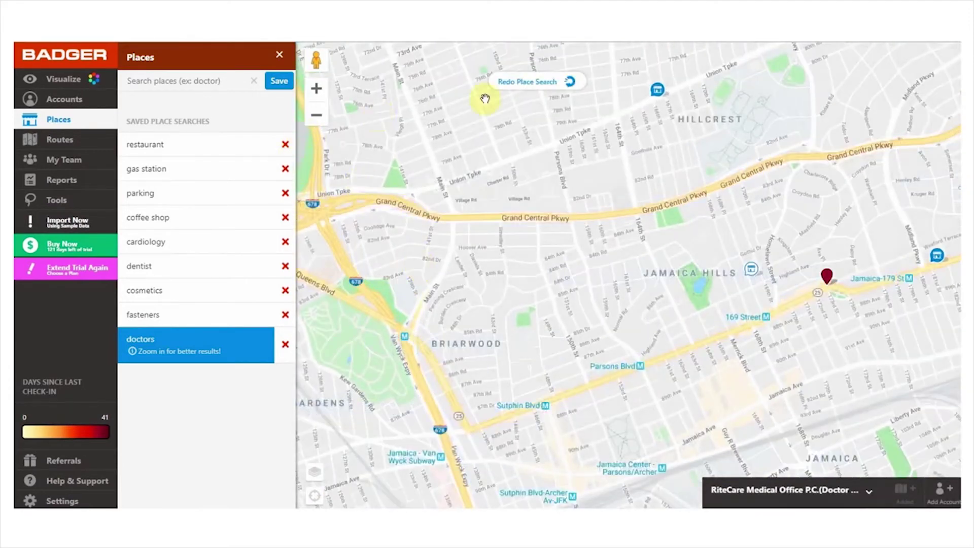
pyautogui.click(538, 91)
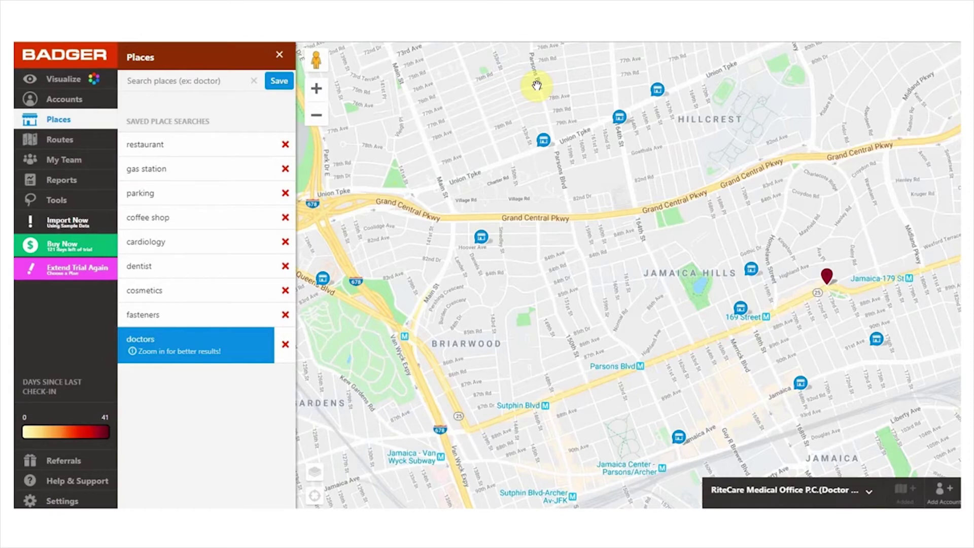
pyautogui.moveTo(915, 226); pyautogui.dragTo(318, 166)
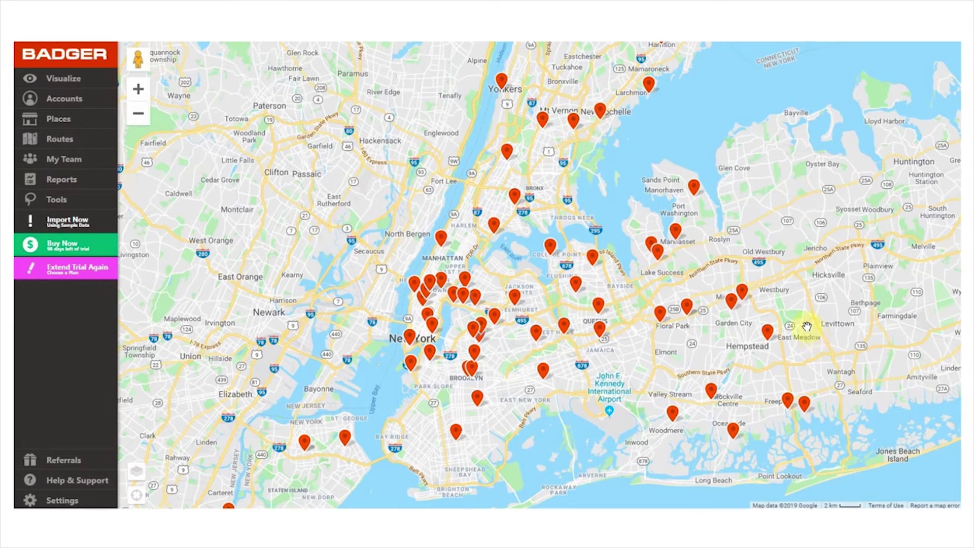
# Filter accounts to High priority only, hiding Low, Medium and (blank) priorities
pyautogui.click(36, 76)
pyautogui.click(246, 80)
pyautogui.click(160, 213)
pyautogui.click(161, 237)
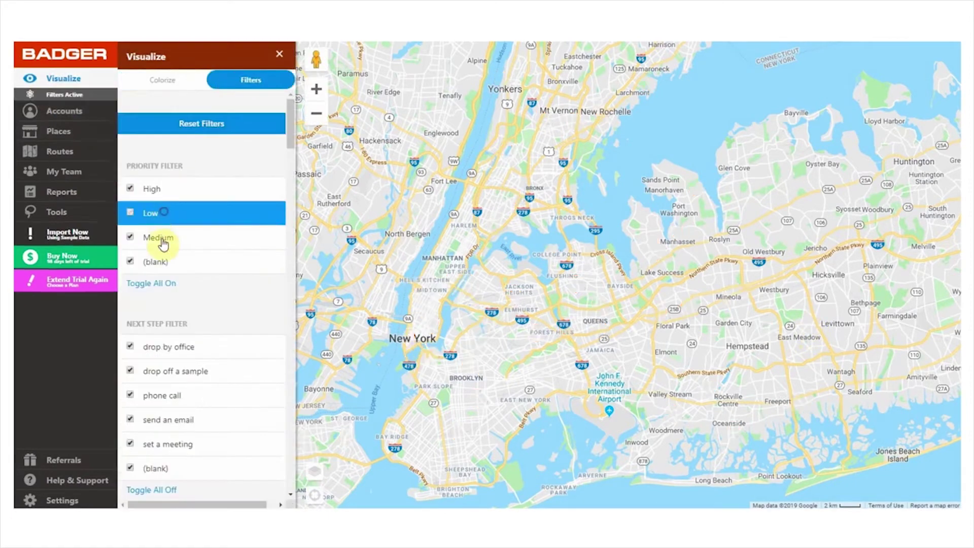
pyautogui.click(202, 237)
pyautogui.click(213, 213)
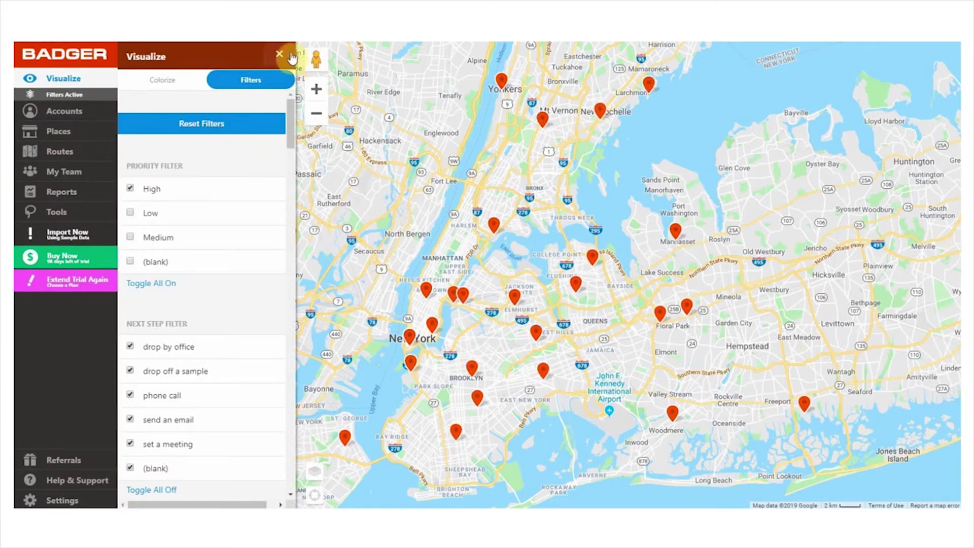
pyautogui.click(279, 54)
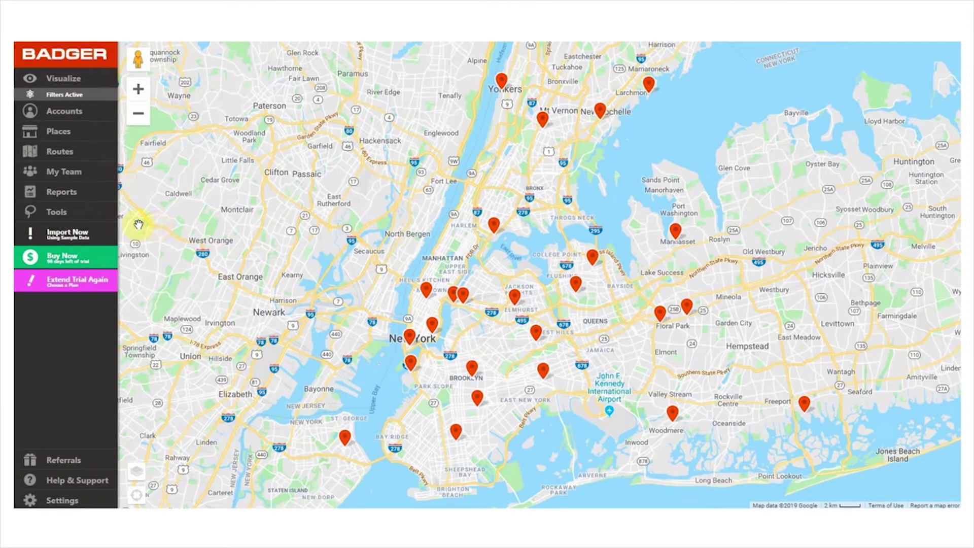
# Try a freehand lasso selection over Manhattan, Queens and Brooklyn, then clear it
pyautogui.click(74, 215)
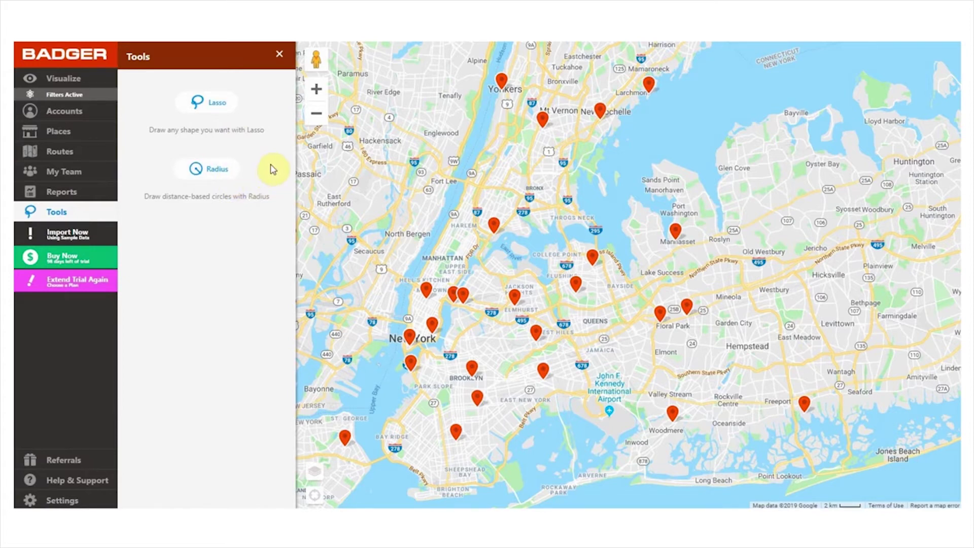
pyautogui.click(219, 102)
pyautogui.moveTo(481, 201)
pyautogui.mouseDown()
pyautogui.moveTo(359, 322)
pyautogui.moveTo(515, 409)
pyautogui.moveTo(548, 223)
pyautogui.moveTo(413, 200)
pyautogui.moveTo(423, 202)
pyautogui.mouseUp()
pyautogui.click(235, 496)
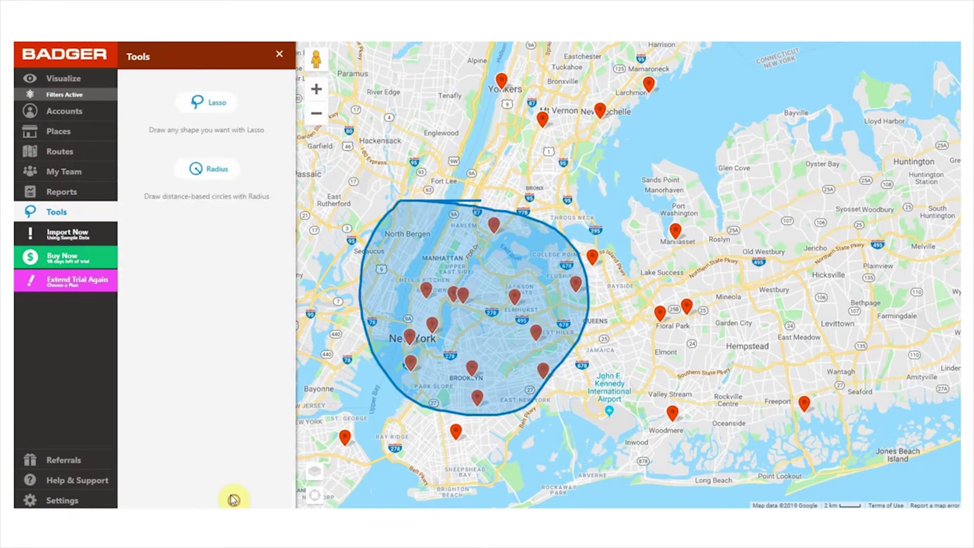
# Radius-select the accounts around central Manhattan and create a route through them
pyautogui.click(205, 169)
pyautogui.moveTo(419, 252)
pyautogui.mouseDown()
pyautogui.moveTo(512, 345)
pyautogui.moveTo(553, 350)
pyautogui.moveTo(554, 359)
pyautogui.mouseUp()
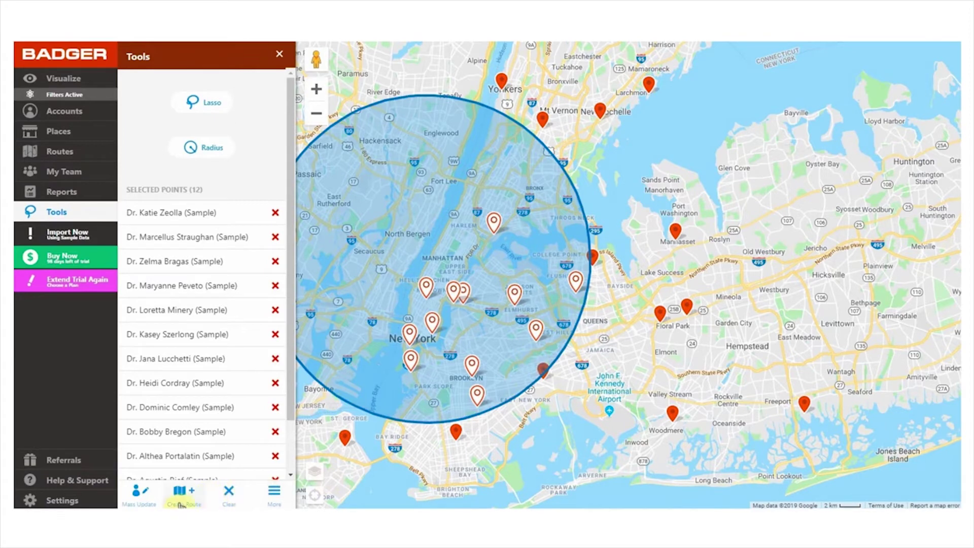
pyautogui.click(179, 502)
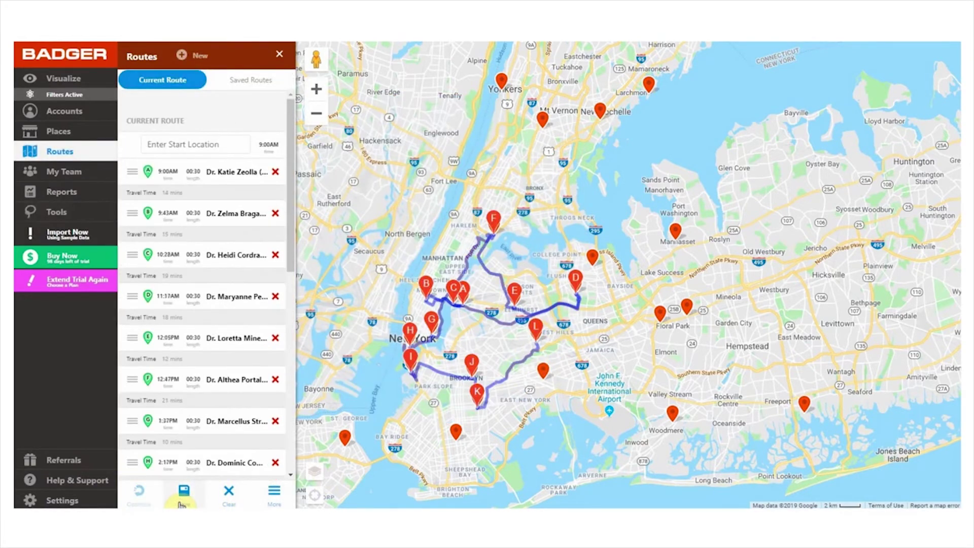
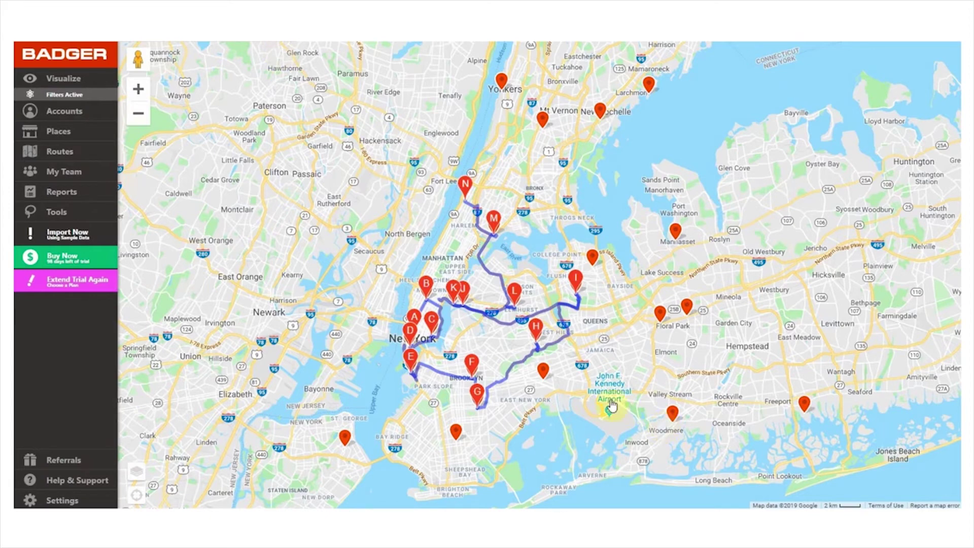
# Select the sample account pin in East New York
pyautogui.click(545, 376)
# Add the East New York account and optimize the route to 9 hrs 38 mins, 58 miles
pyautogui.click(936, 497)
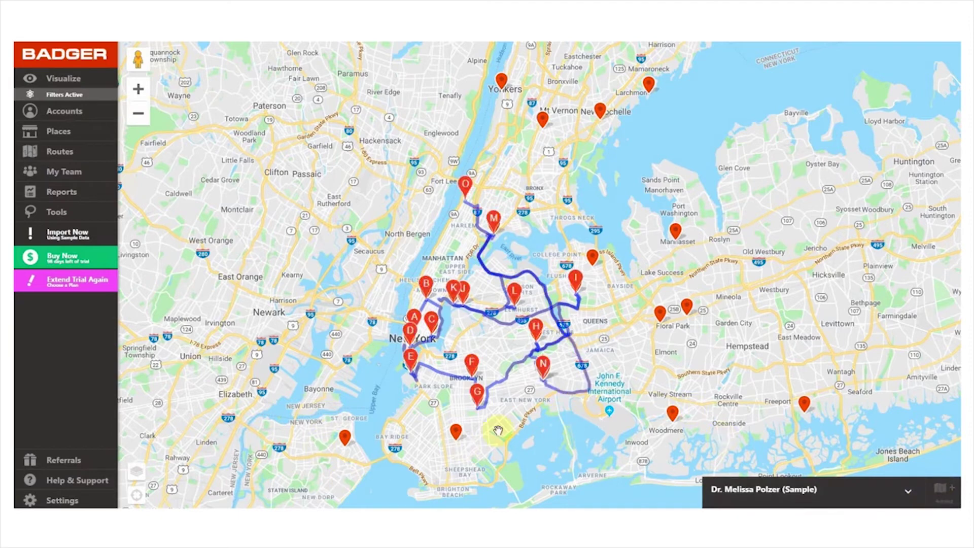
pyautogui.click(878, 424)
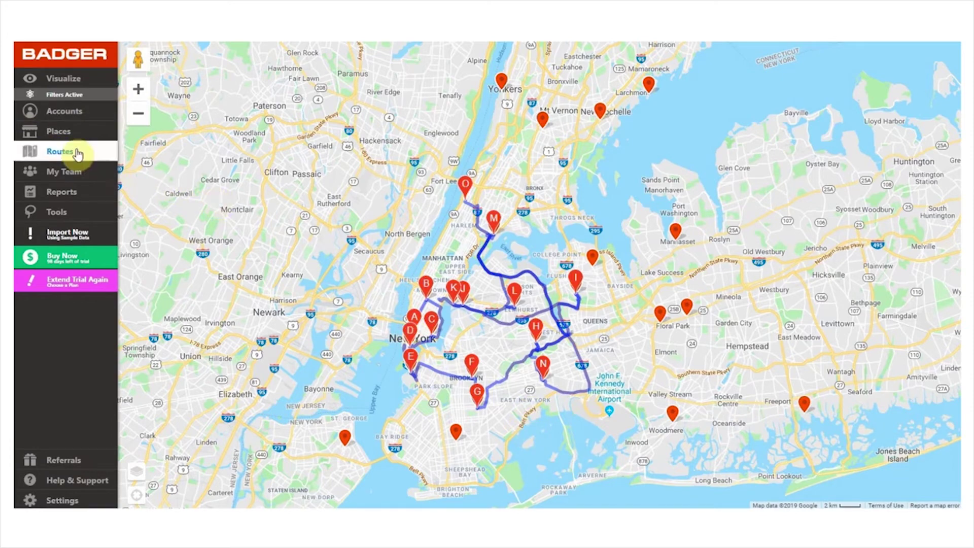
pyautogui.click(90, 158)
pyautogui.click(145, 497)
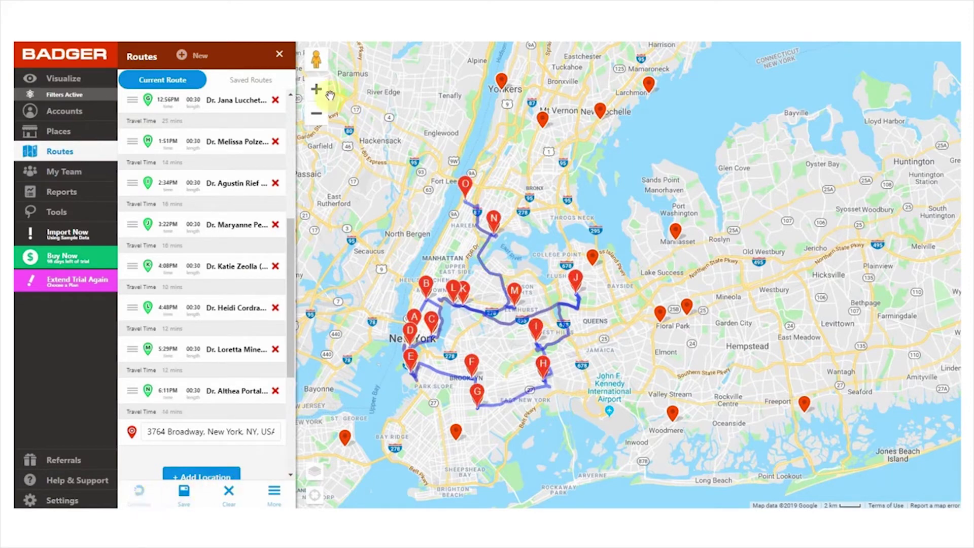
pyautogui.click(279, 57)
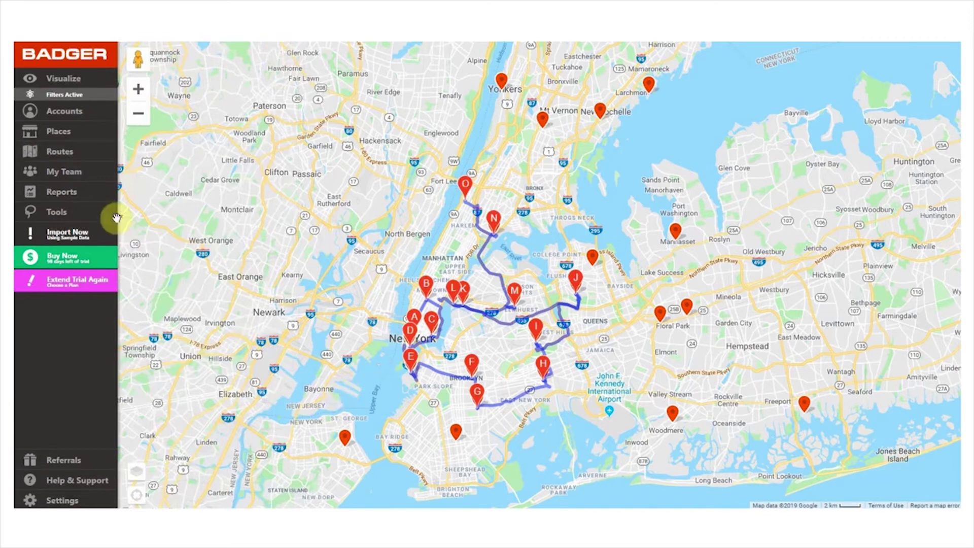
pyautogui.click(74, 152)
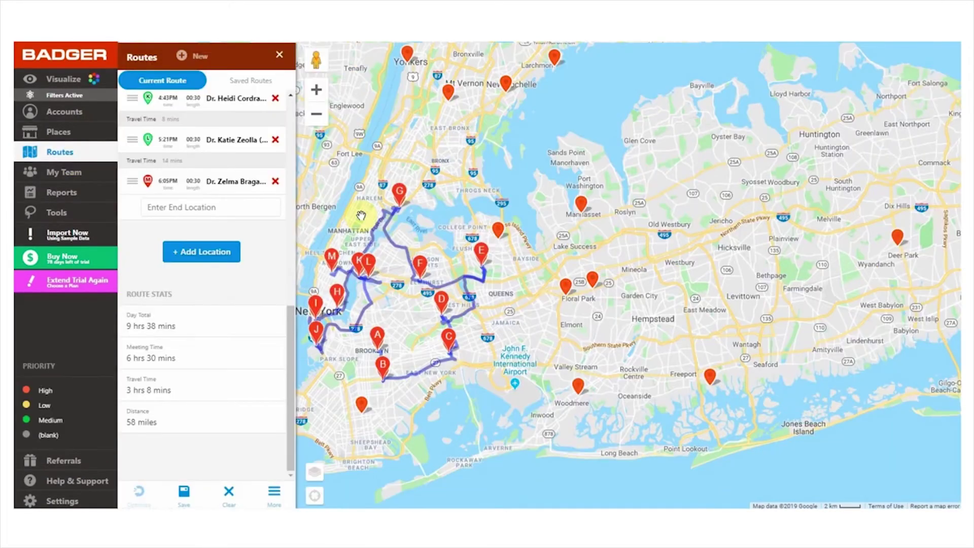
# Add three more sample accounts and re-optimize the route to an 11 hrs 55 mins day
pyautogui.click(222, 251)
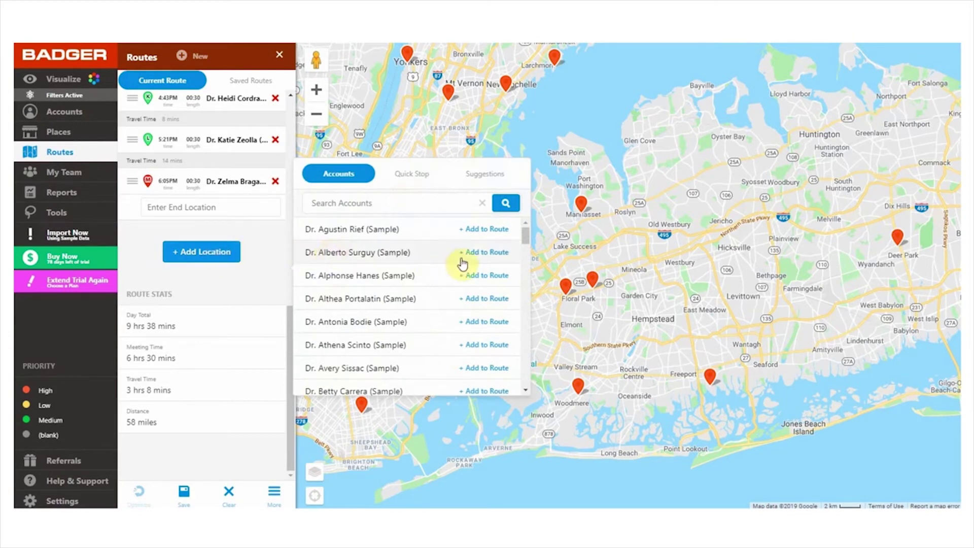
pyautogui.click(482, 258)
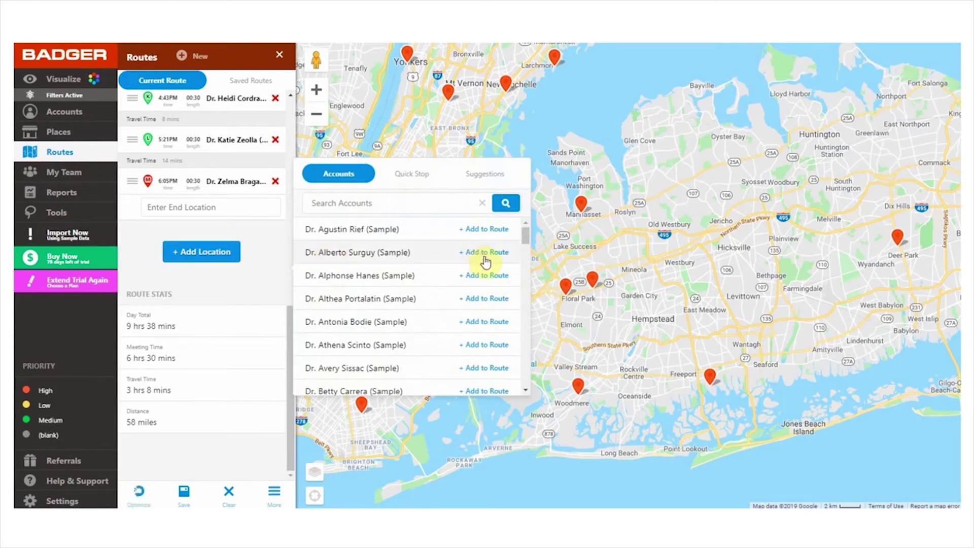
pyautogui.click(488, 301)
pyautogui.click(486, 327)
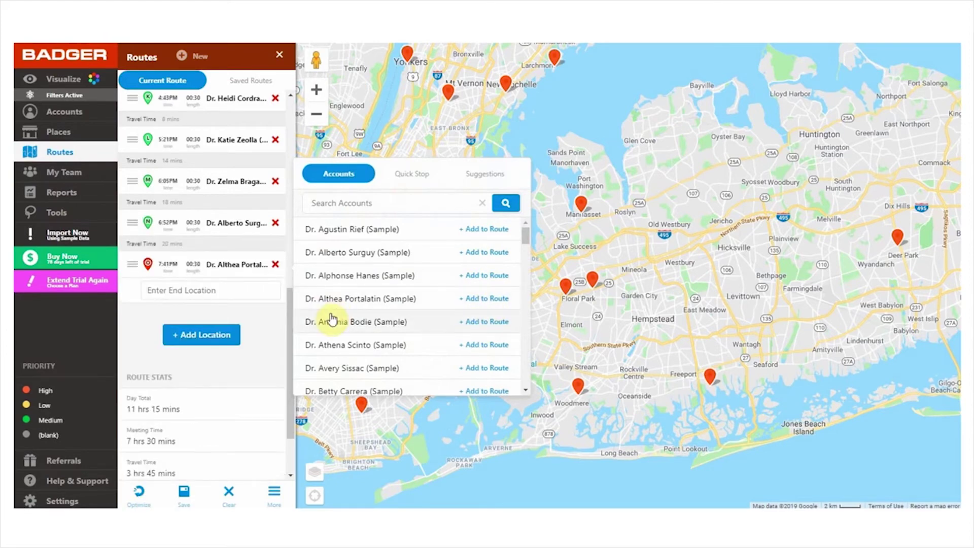
pyautogui.click(143, 492)
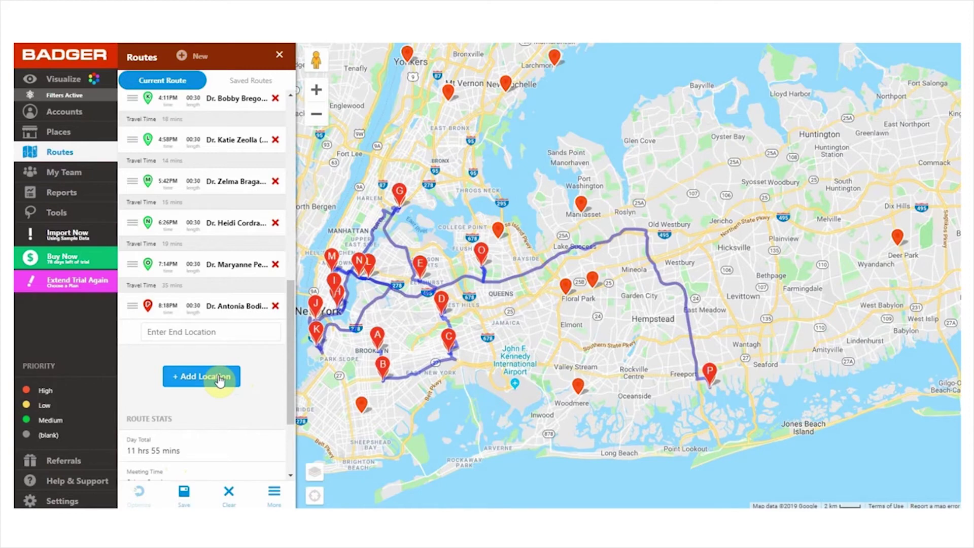
pyautogui.click(220, 381)
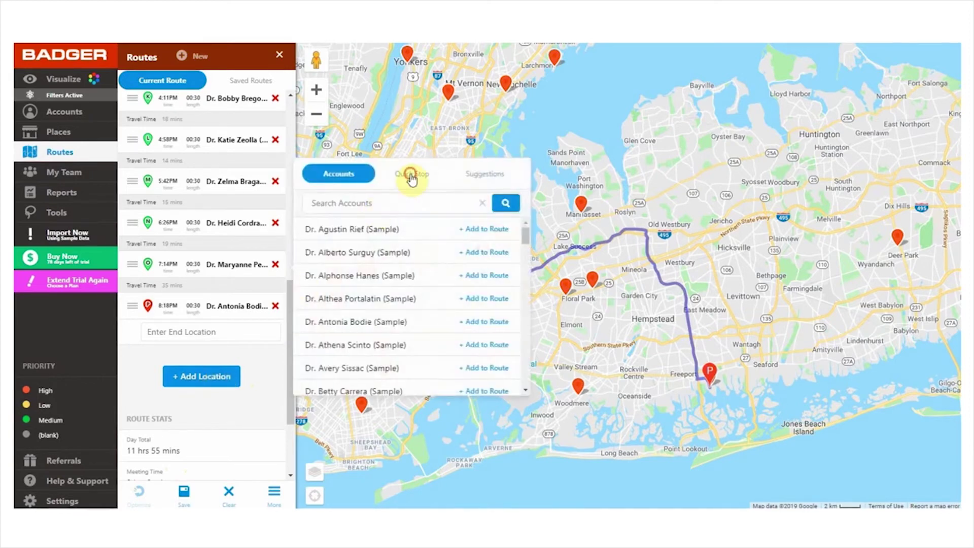
# Add a 'gas station' quick stop to the route from the first suggestion
pyautogui.click(409, 174)
pyautogui.click(402, 202)
pyautogui.write('gas station')
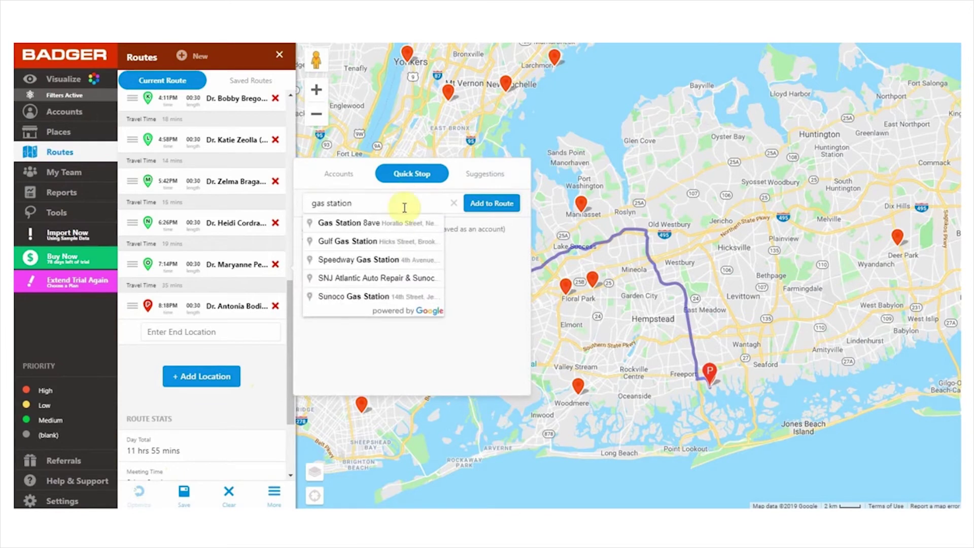
pyautogui.click(402, 221)
pyautogui.click(504, 210)
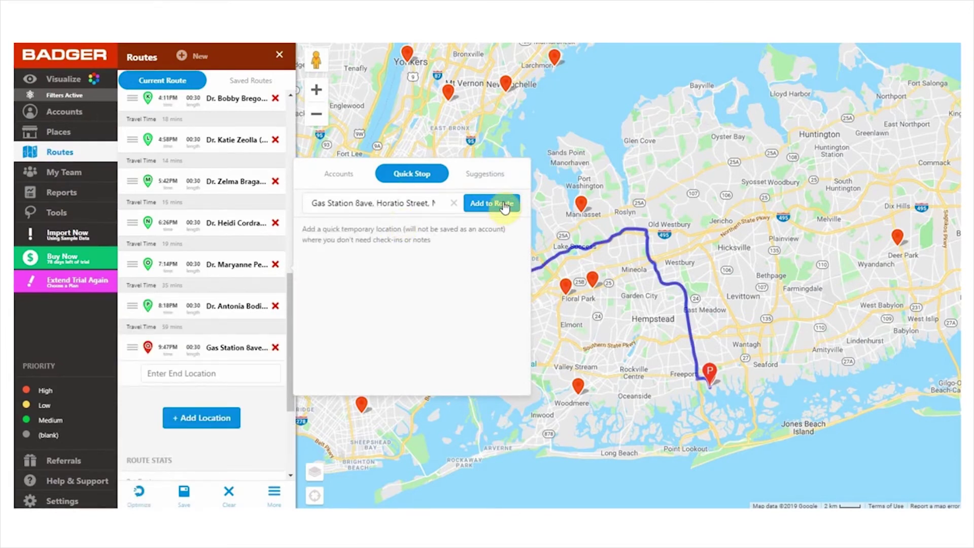
# Add two suggested accounts and re-optimize the route into stops A–U through Deer Park
pyautogui.click(496, 178)
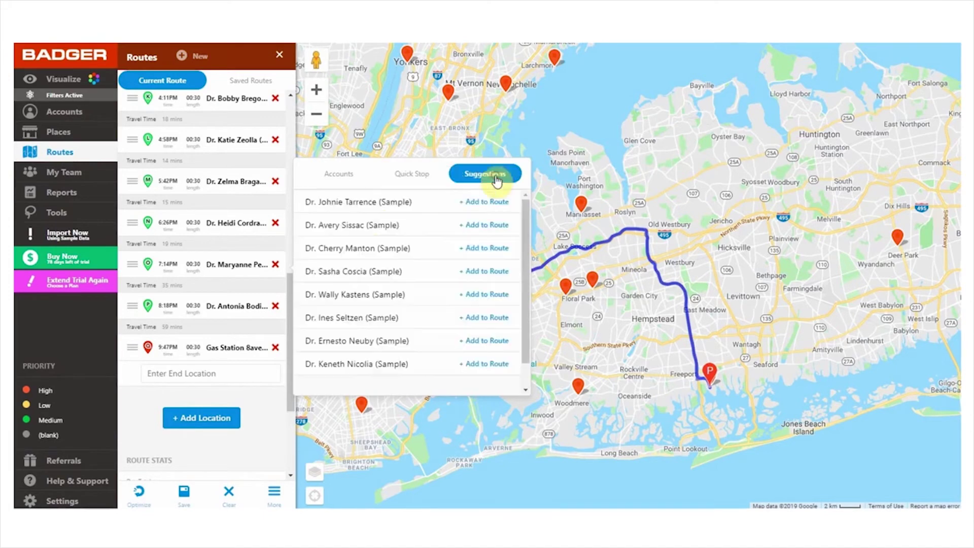
pyautogui.click(486, 295)
pyautogui.click(478, 203)
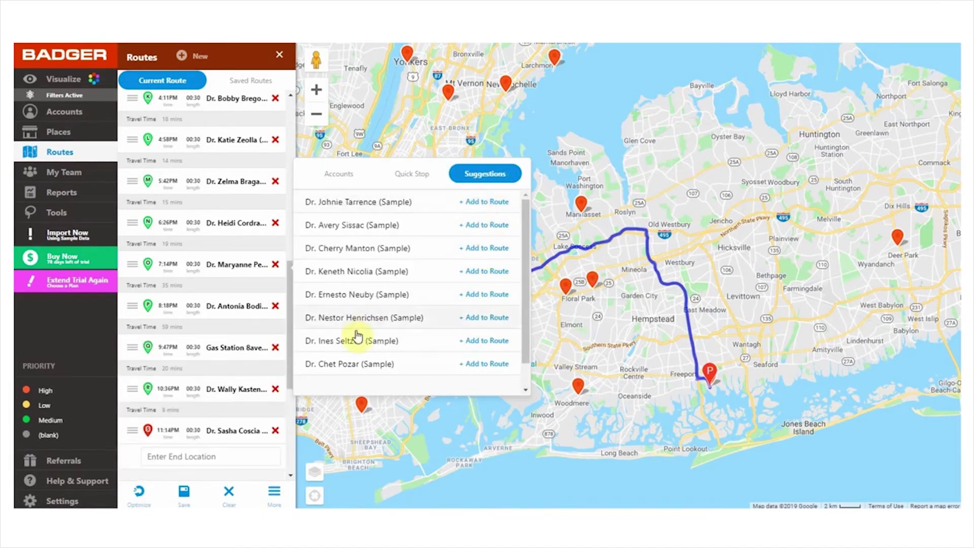
pyautogui.click(139, 492)
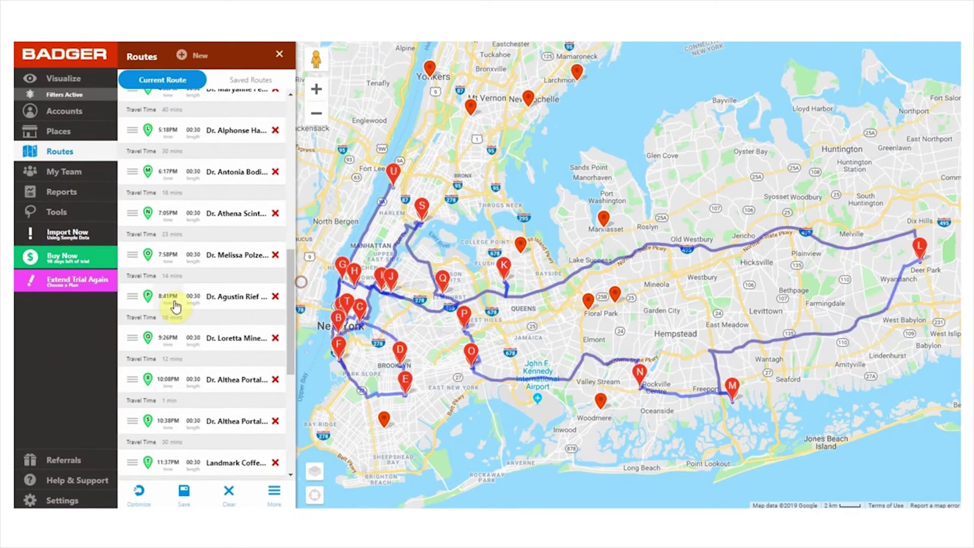
# Give one stop a fixed 1:00 PM appointment time
pyautogui.moveTo(291, 294); pyautogui.dragTo(297, 203)
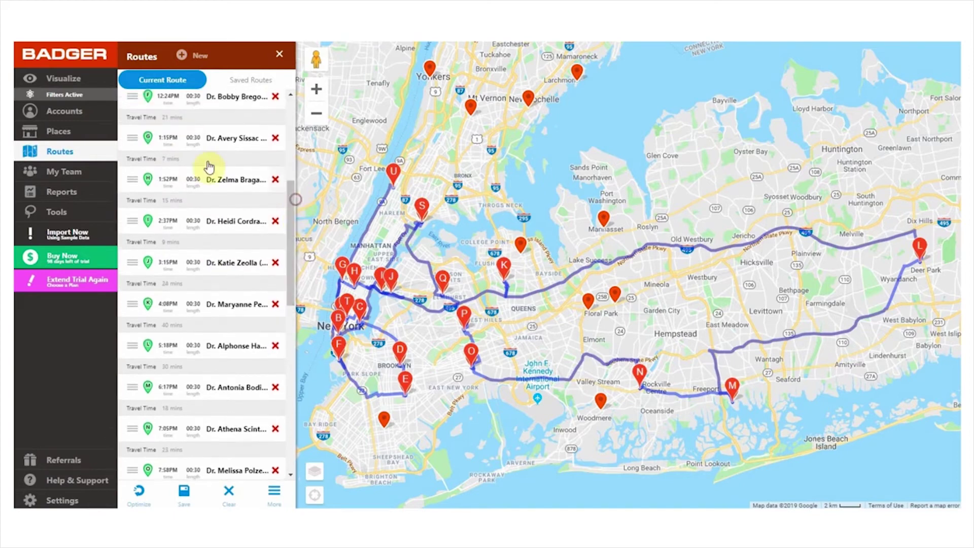
pyautogui.click(168, 138)
pyautogui.click(263, 171)
pyautogui.write('00')
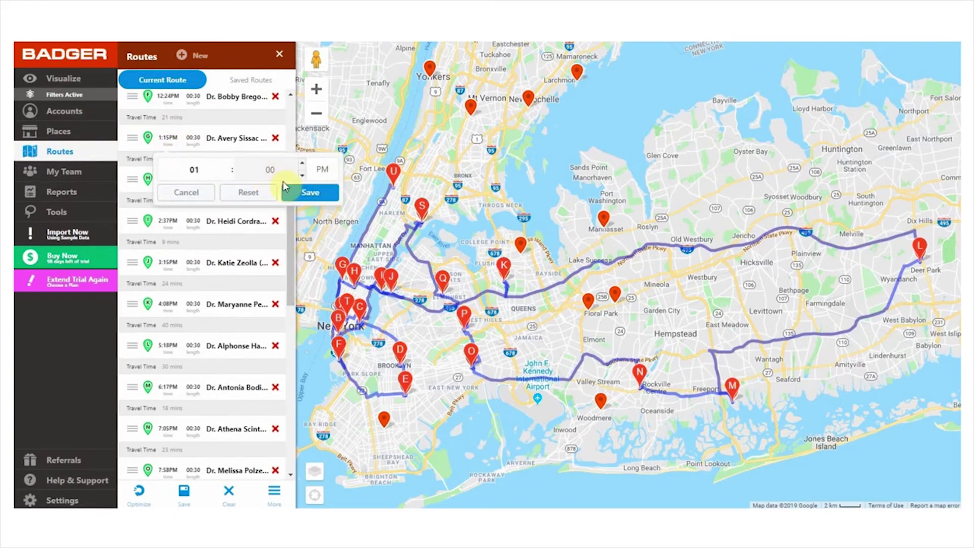
pyautogui.click(307, 192)
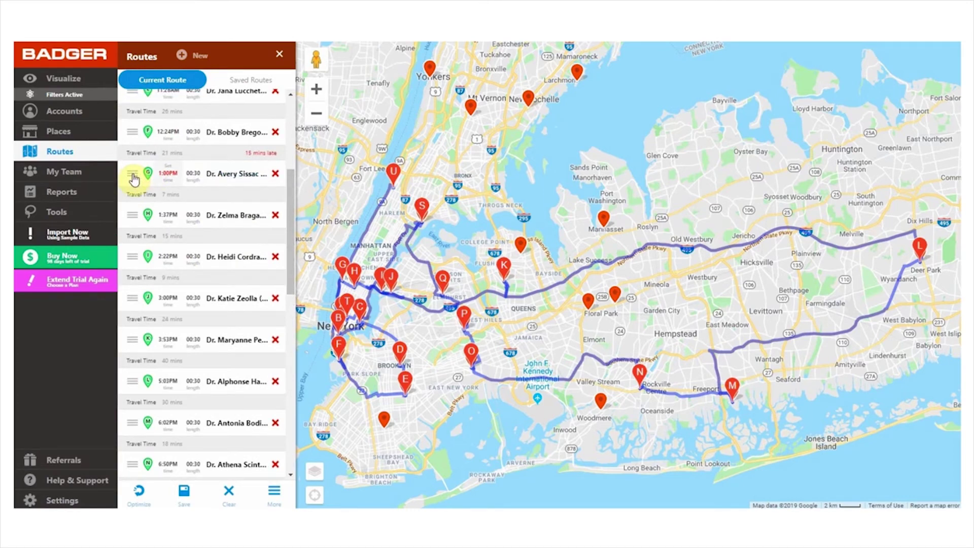
# Move the 1:00 PM stop earlier to position E and begin saving the route
pyautogui.moveTo(133, 178); pyautogui.dragTo(117, 175)
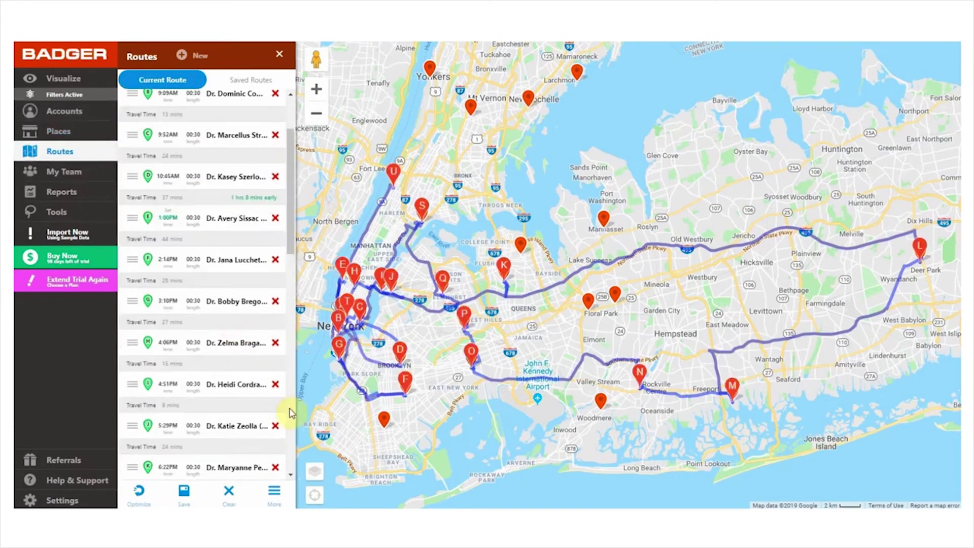
pyautogui.click(183, 492)
pyautogui.click(180, 421)
# Save the route as 'Monday Route' and move the 1:00 PM stop up to fourth
pyautogui.write('Monday Ro')
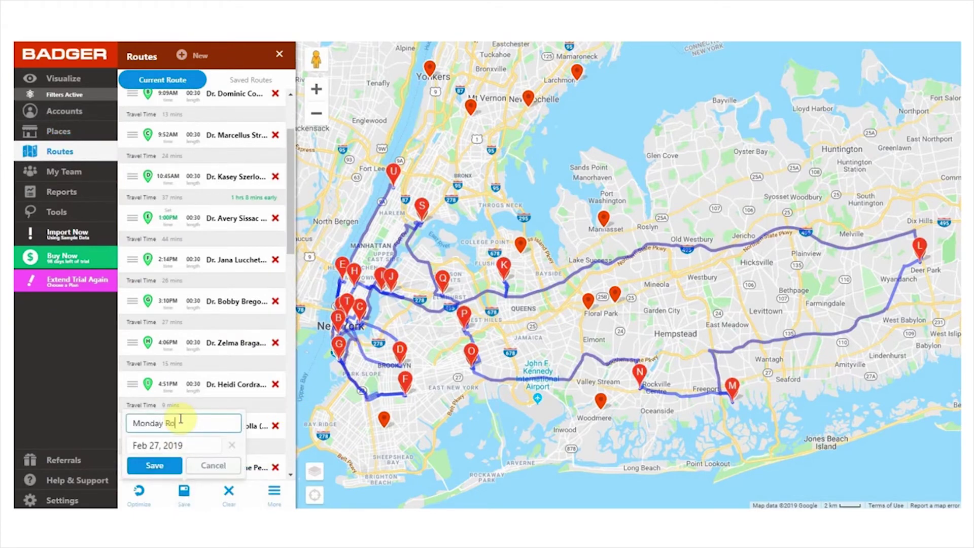
pyautogui.write('ute')
pyautogui.click(154, 465)
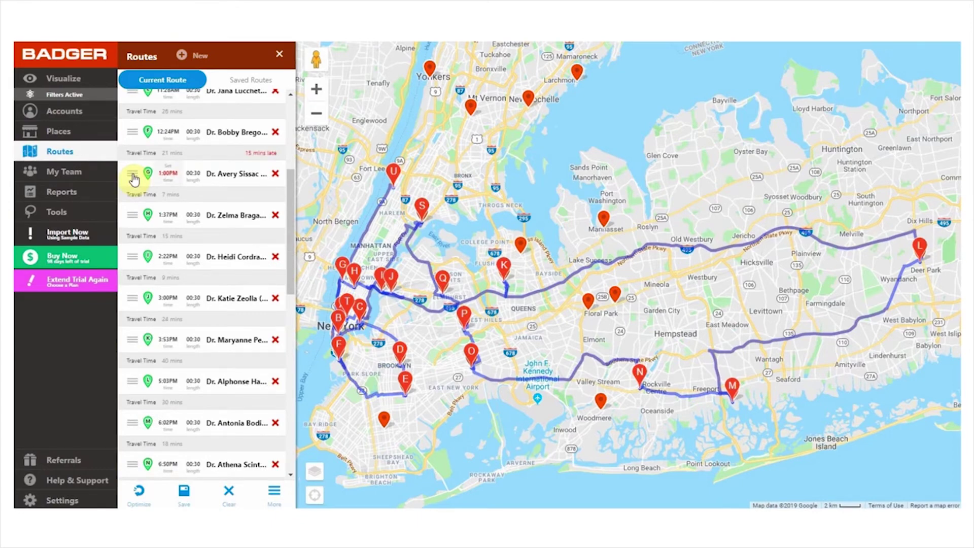
pyautogui.moveTo(133, 178); pyautogui.dragTo(134, 101)
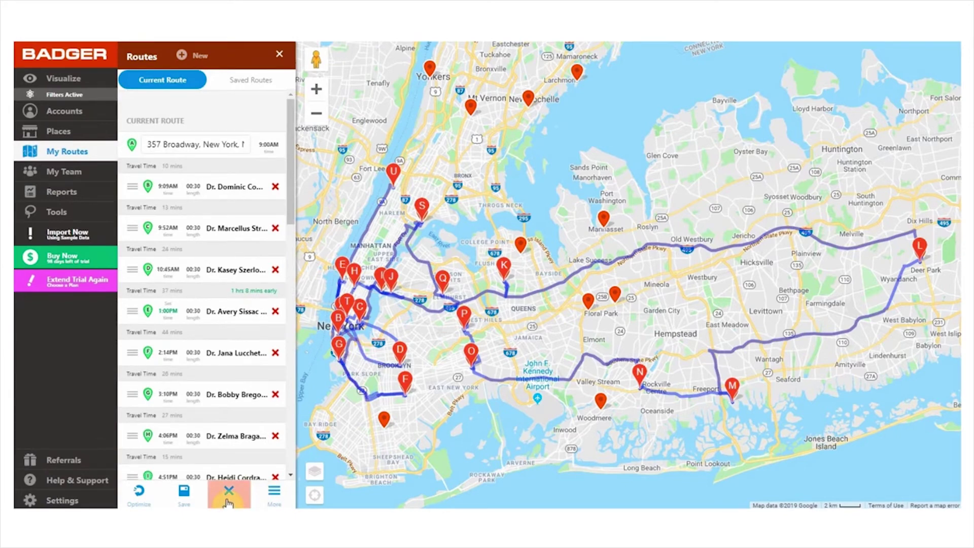
# Review the route export options, then delete Monday Route from Saved Routes
pyautogui.click(275, 493)
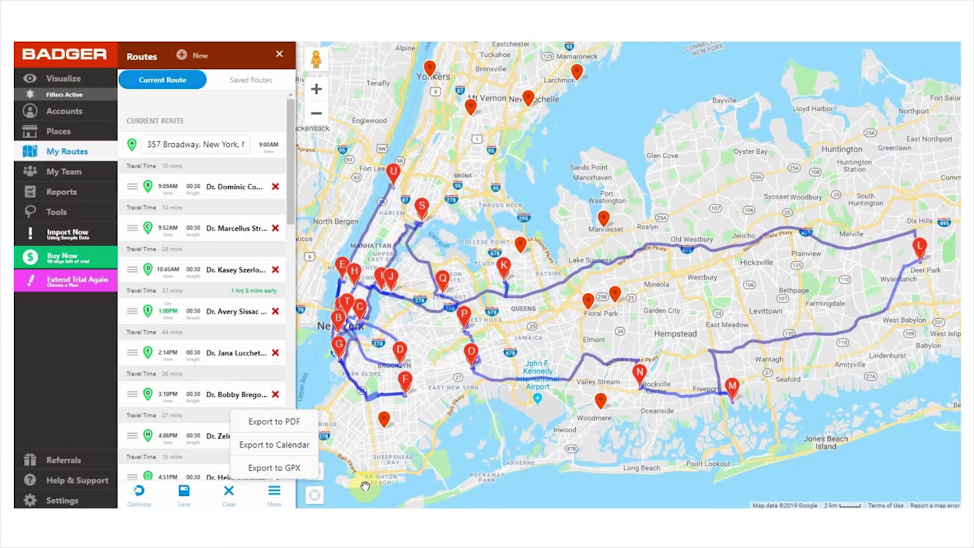
pyautogui.click(365, 486)
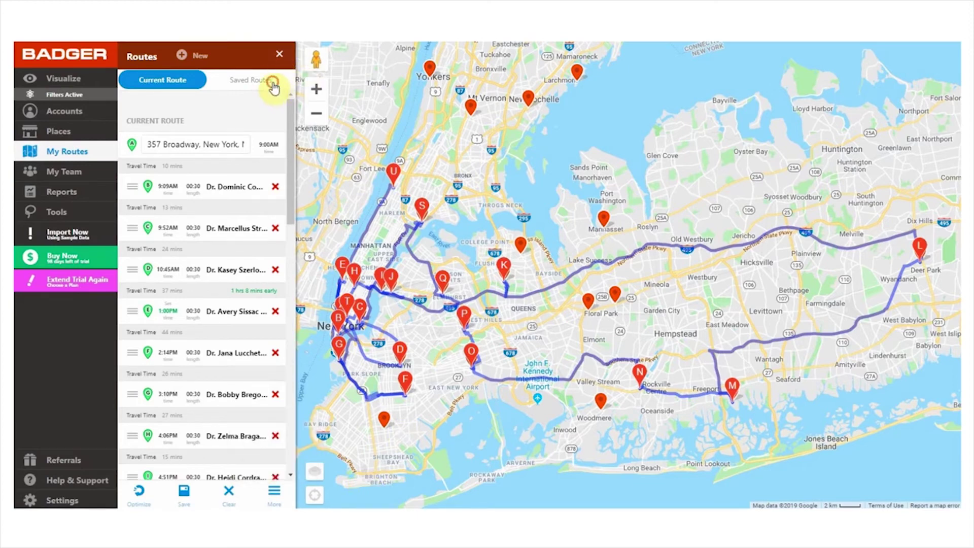
pyautogui.click(274, 84)
pyautogui.click(285, 180)
pyautogui.click(550, 199)
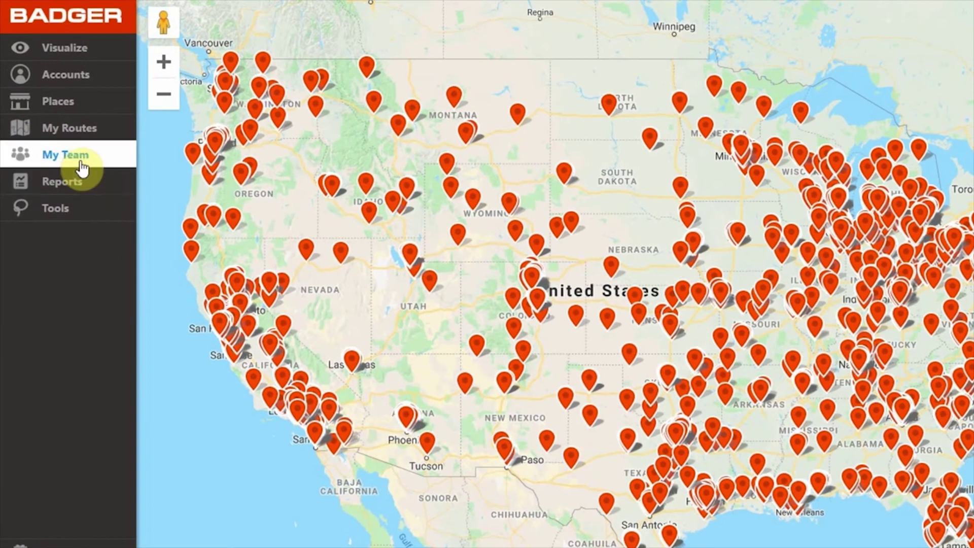
# Show Teammate1's and Teammate2's accounts on the map from the team list
pyautogui.click(68, 160)
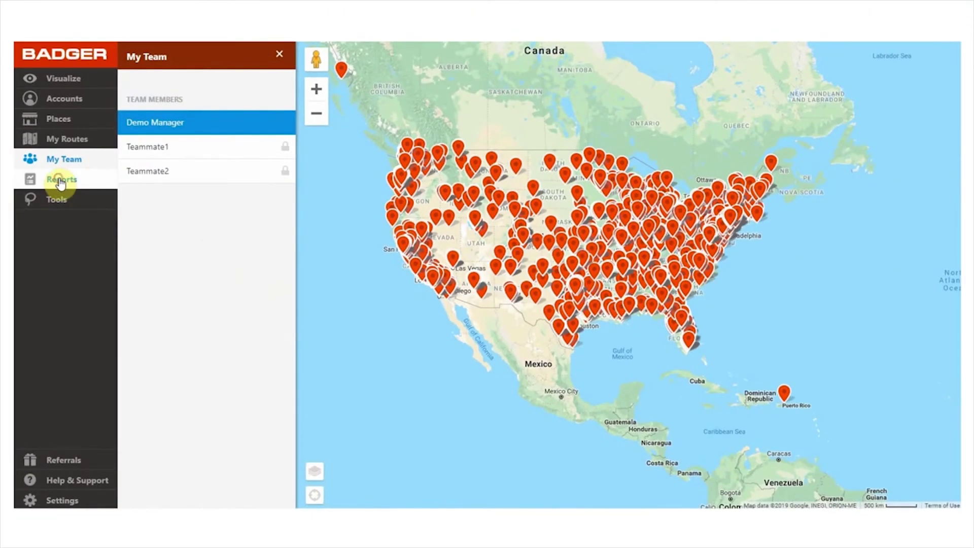
pyautogui.click(63, 177)
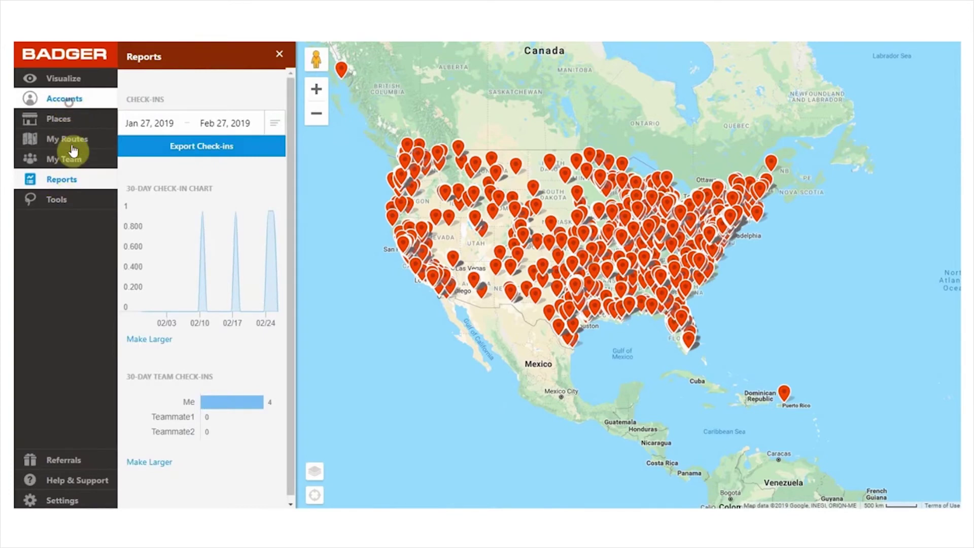
pyautogui.click(74, 162)
pyautogui.click(172, 147)
pyautogui.click(173, 170)
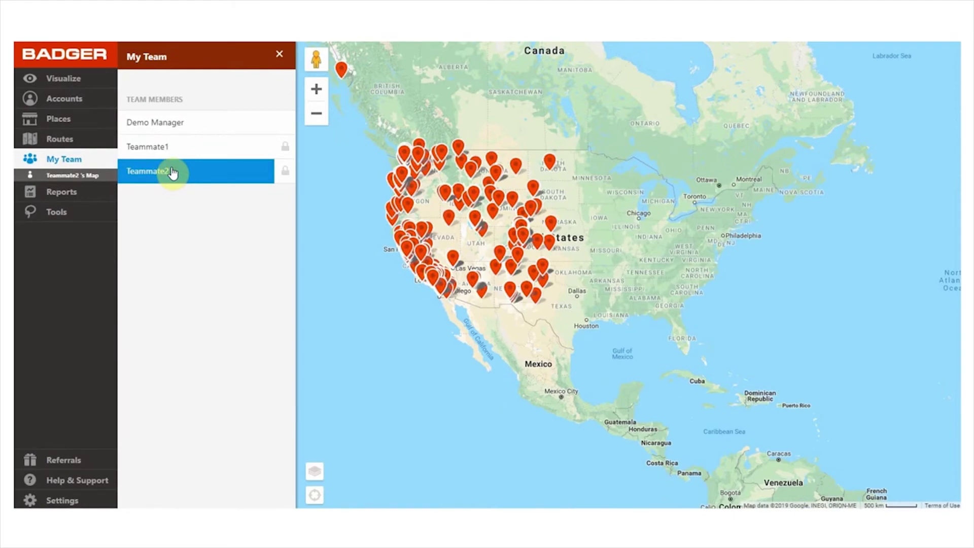
# Export Jan 27–Feb 27, 2019 check-ins as BadgerCheckins2322.csv and close Reports
pyautogui.click(61, 192)
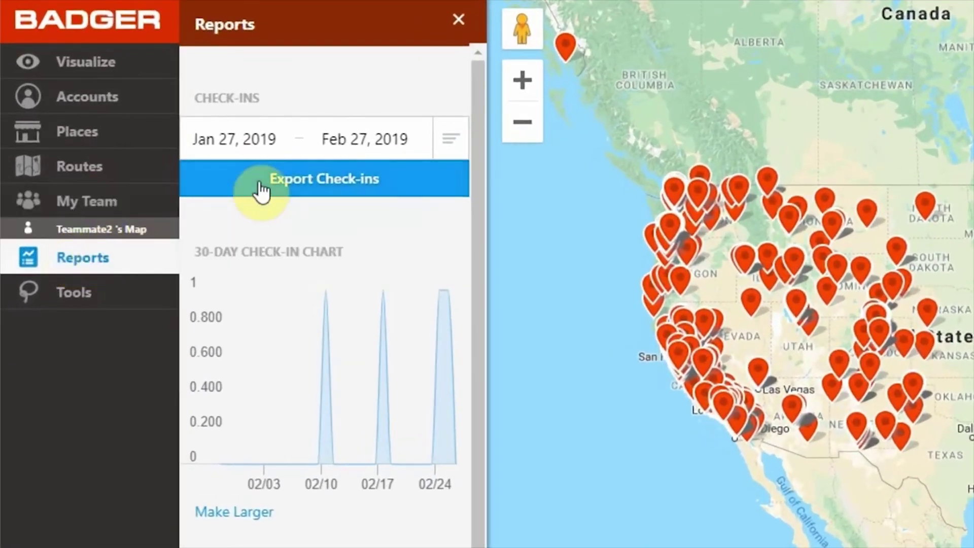
pyautogui.click(261, 185)
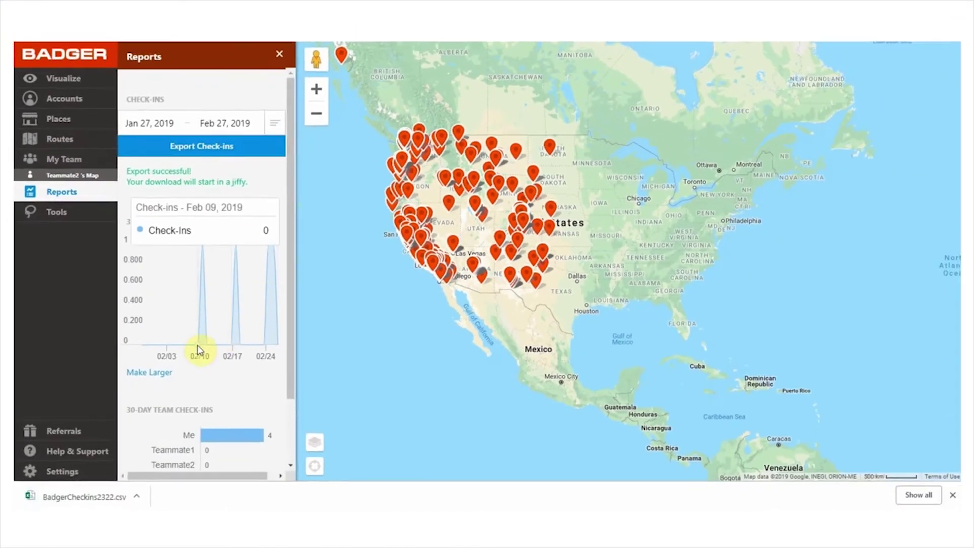
pyautogui.scroll(-2, 287, 276)
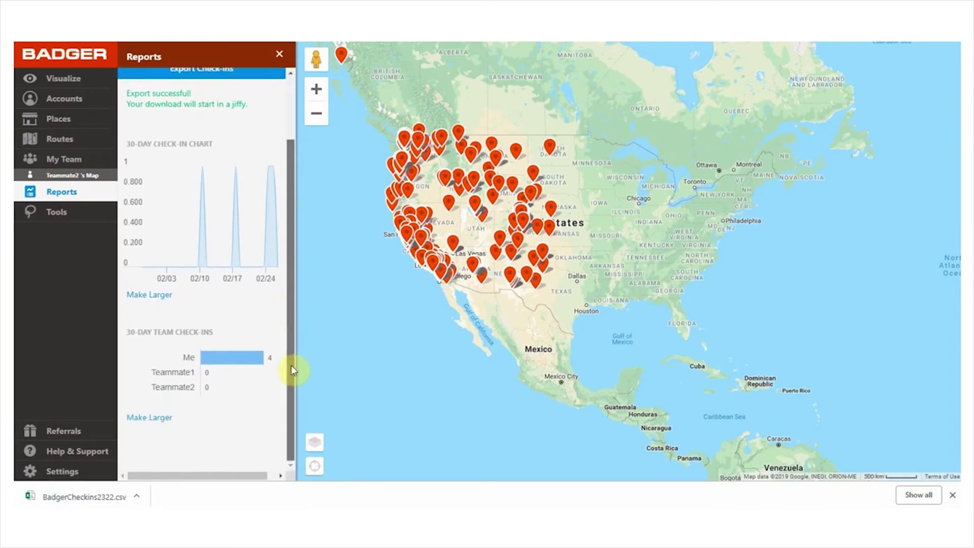
pyautogui.scroll(2, 290, 304)
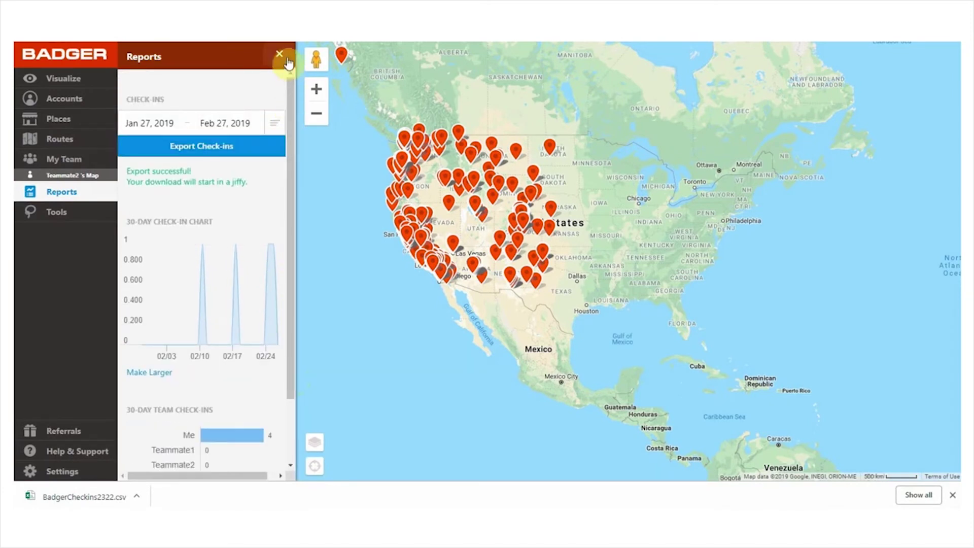
pyautogui.click(285, 59)
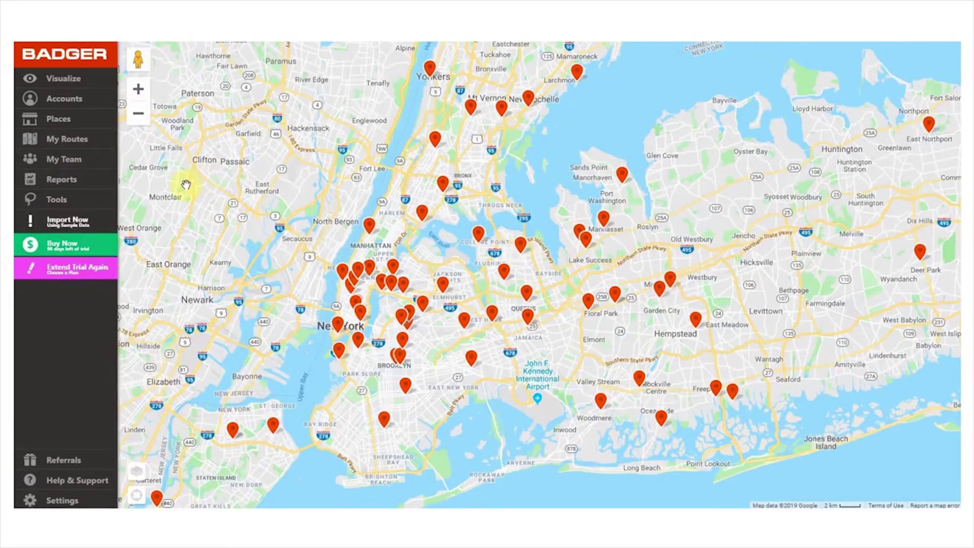
# Invite a new team member by e-mail and accept both the terms and per-seat billing agreements
pyautogui.click(64, 159)
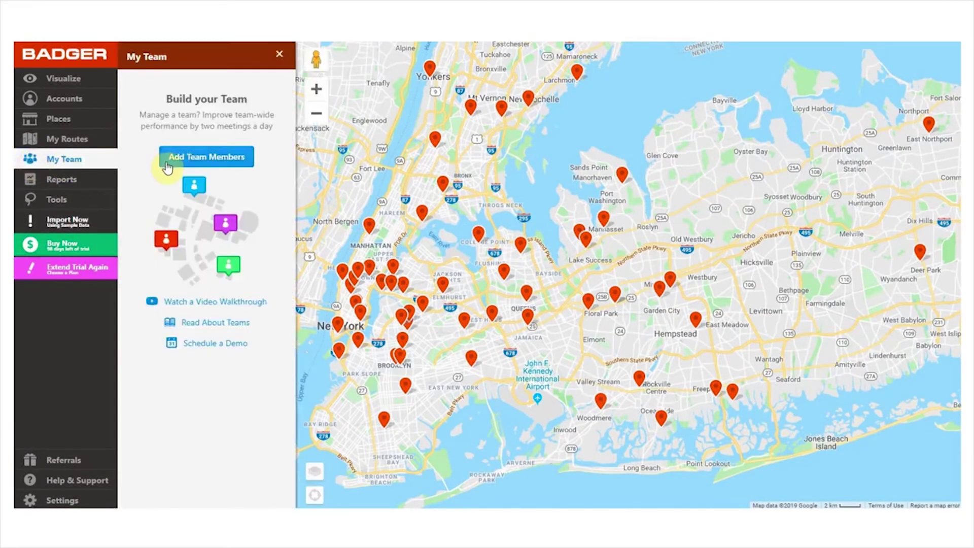
pyautogui.click(184, 163)
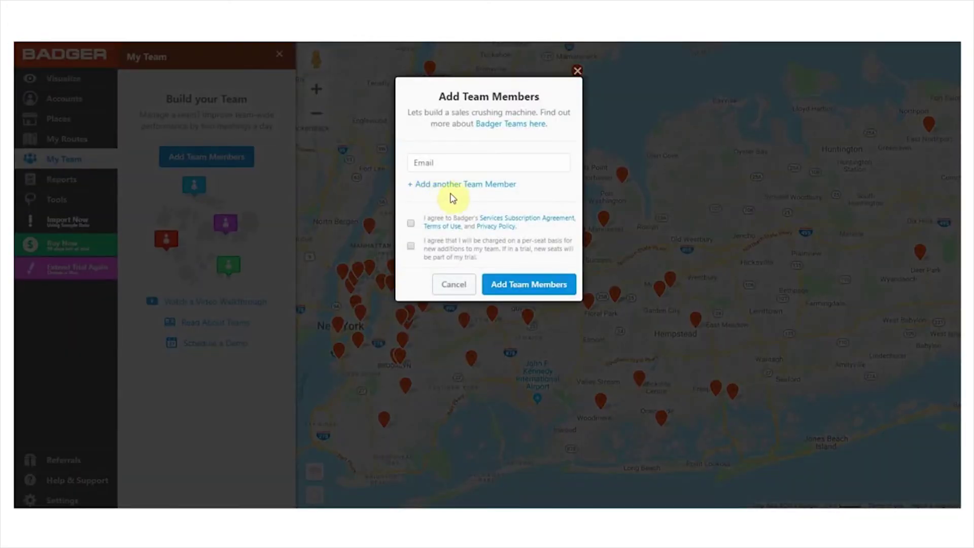
pyautogui.click(473, 161)
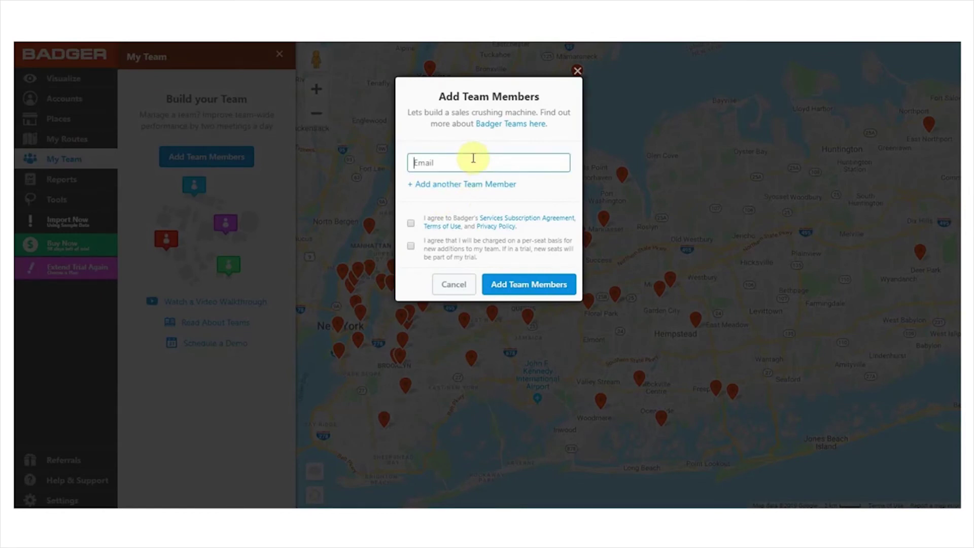
pyautogui.click(482, 185)
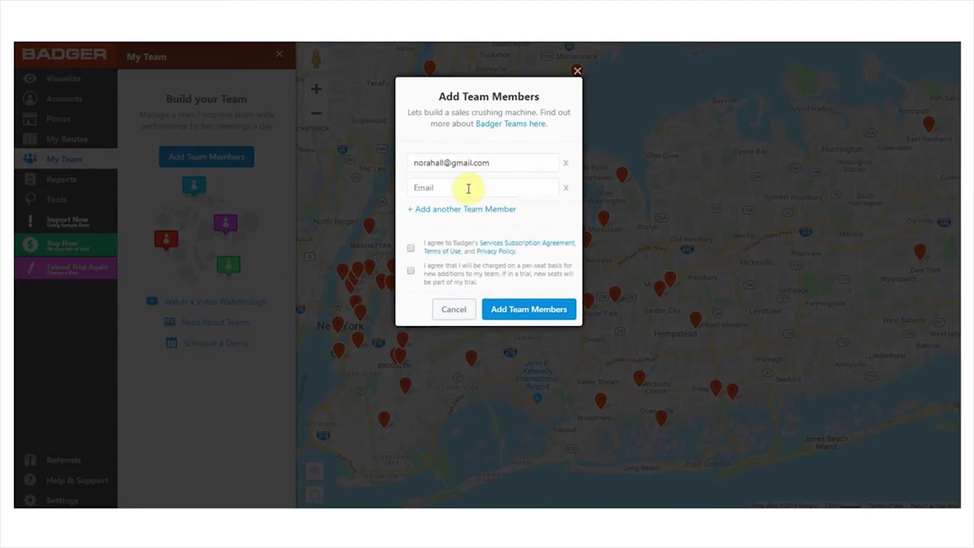
pyautogui.click(411, 248)
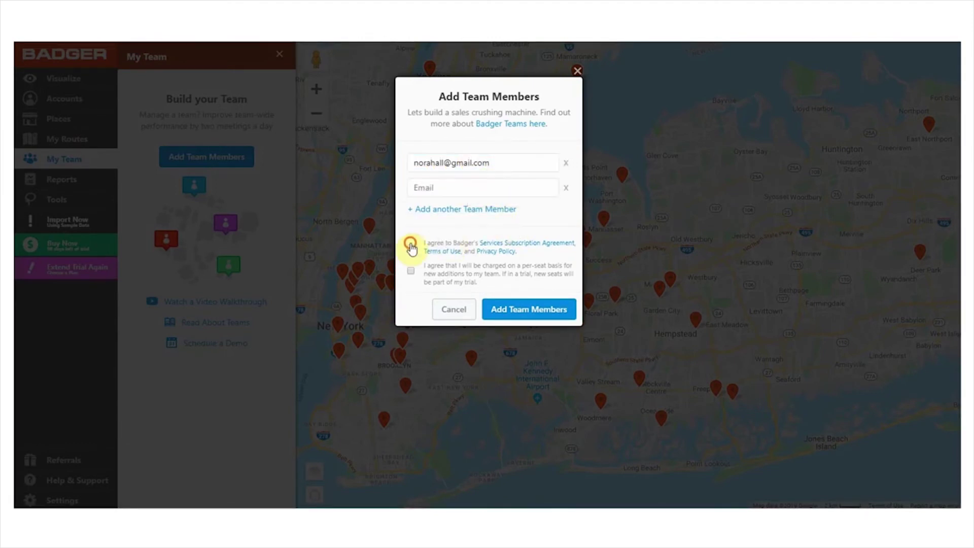
pyautogui.click(412, 271)
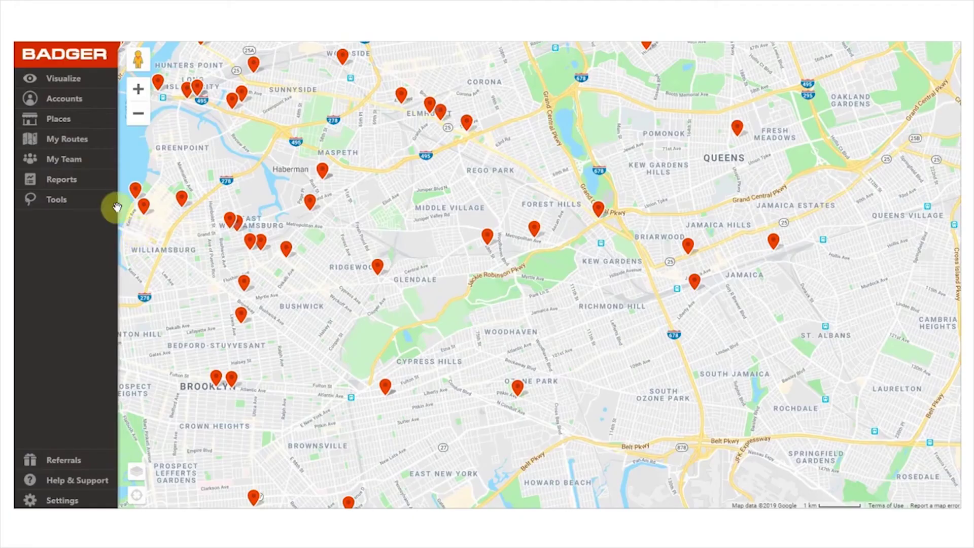
# Lock a teammate out of their account and view the Demo Manager's New York map
pyautogui.click(93, 159)
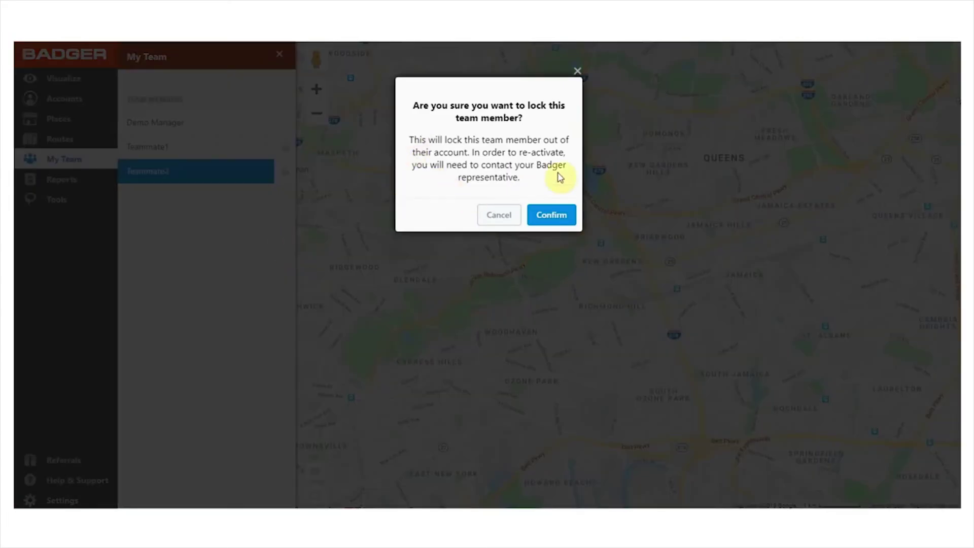
pyautogui.click(551, 215)
pyautogui.click(208, 124)
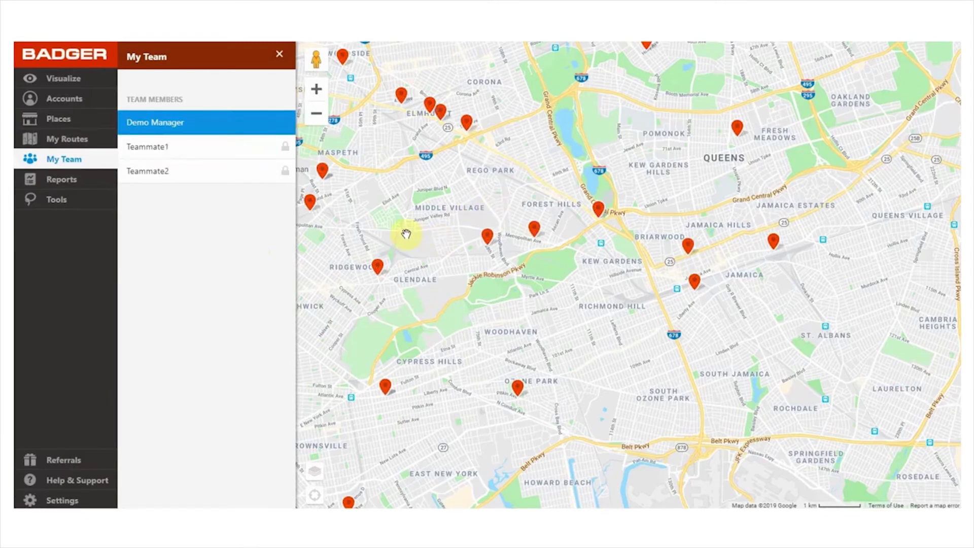
pyautogui.scroll(-3, 406, 233)
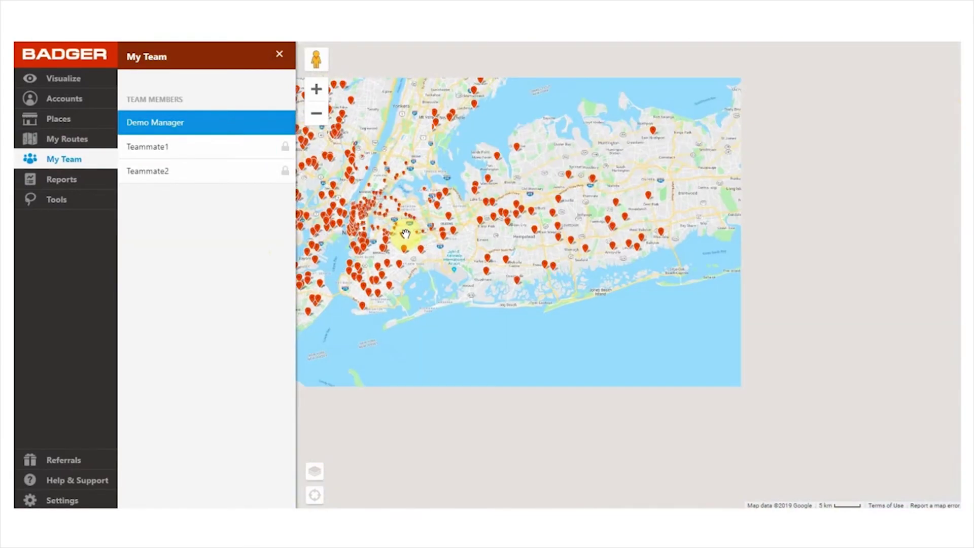
pyautogui.moveTo(407, 232); pyautogui.dragTo(521, 242)
# Check Teammate1's saved routes, then open check-in reports on Teammate2's map
pyautogui.click(189, 147)
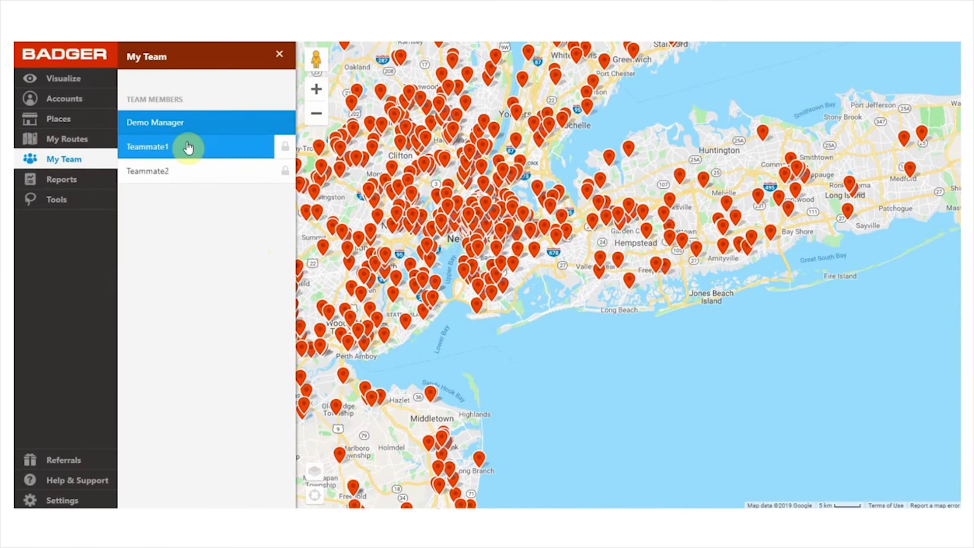
pyautogui.click(66, 142)
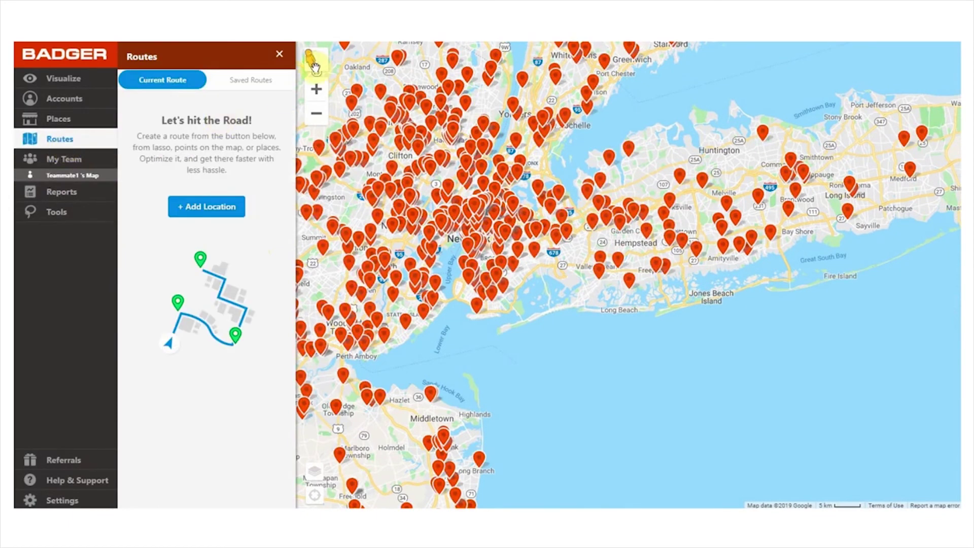
pyautogui.click(246, 84)
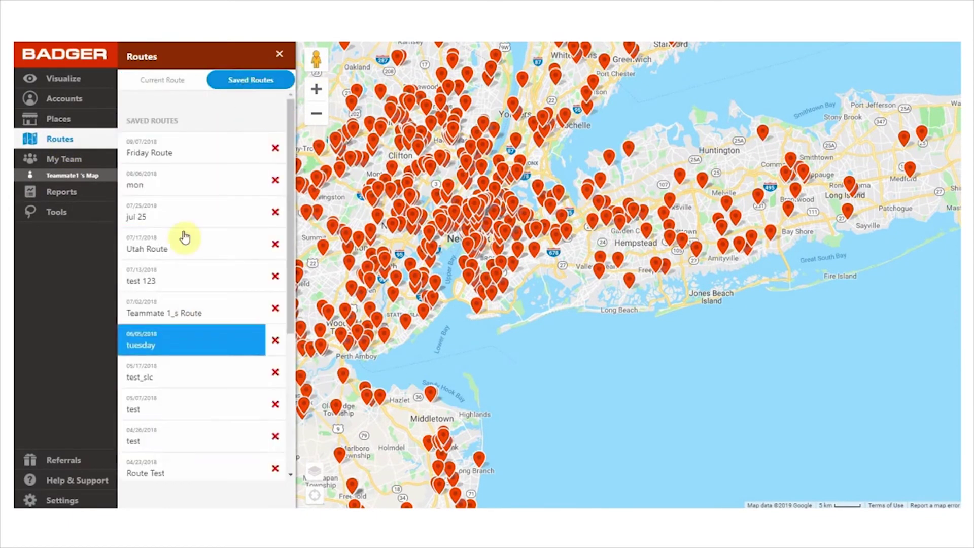
pyautogui.click(58, 161)
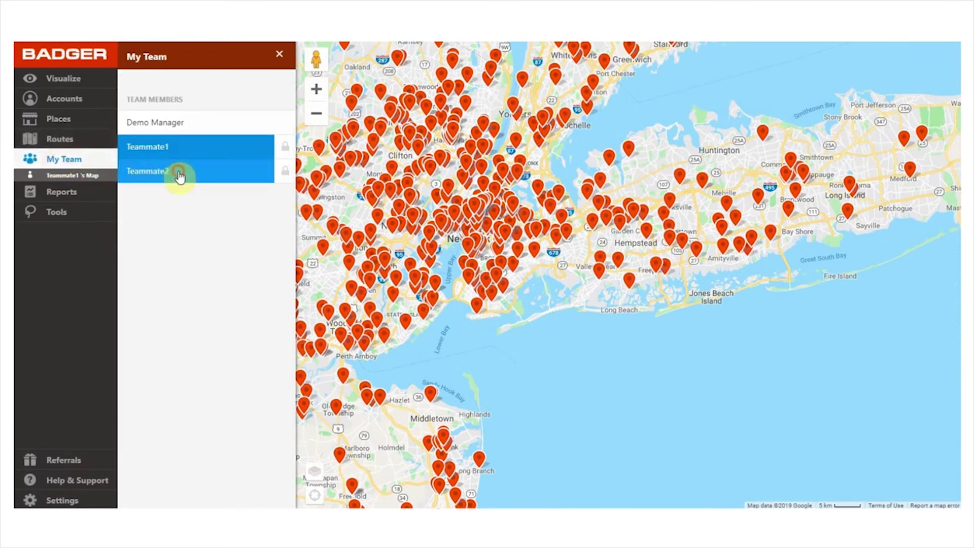
pyautogui.click(177, 172)
pyautogui.click(88, 192)
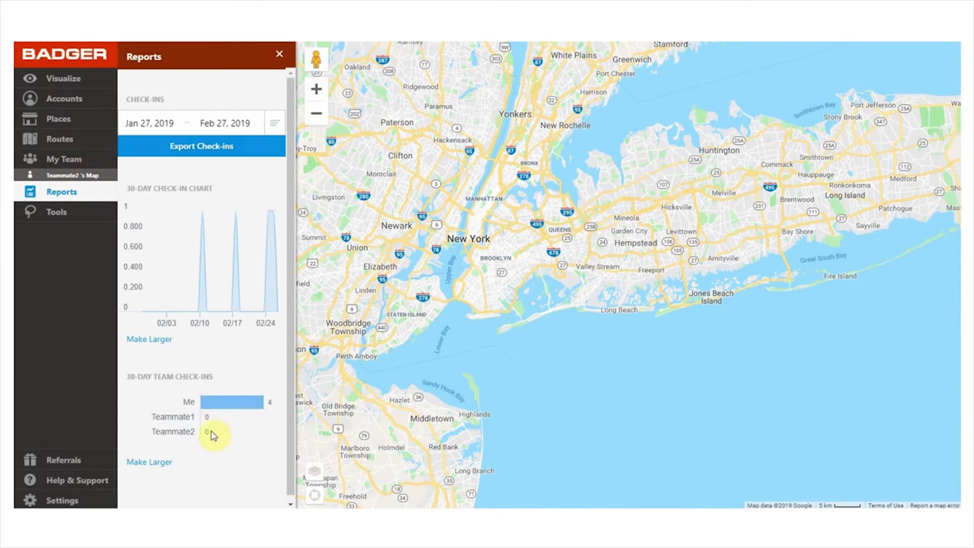
pyautogui.moveTo(293, 395)
pyautogui.mouseDown()
pyautogui.moveTo(293, 432)
pyautogui.moveTo(285, 348)
pyautogui.mouseUp()
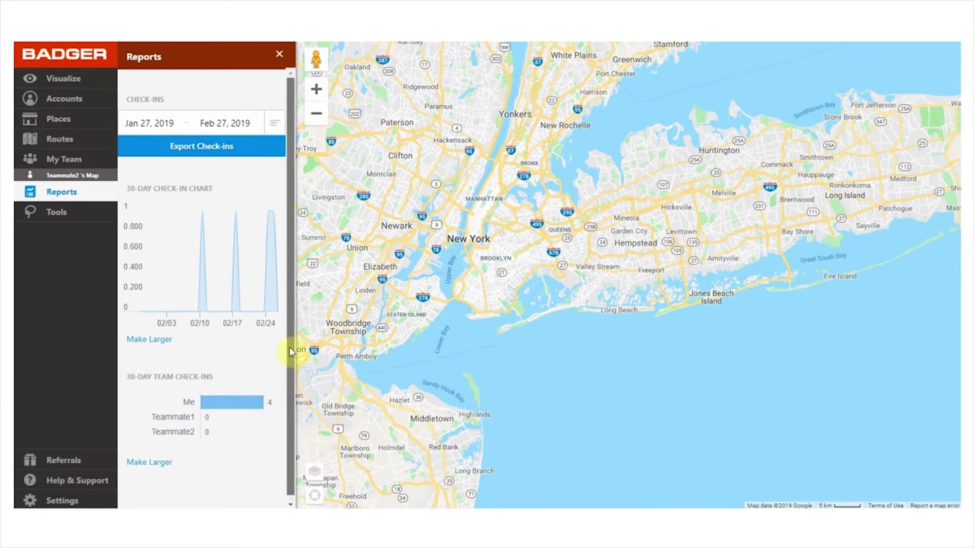
pyautogui.click(282, 54)
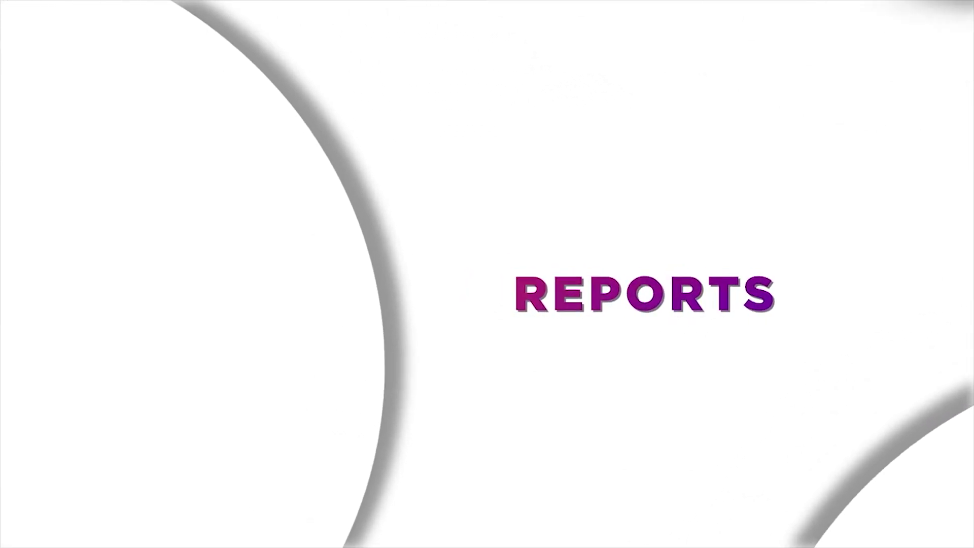
# Enlarge and download the 30-day check-in chart for Jan 30 – Feb 28, 2019 in Reports
pyautogui.click(111, 219)
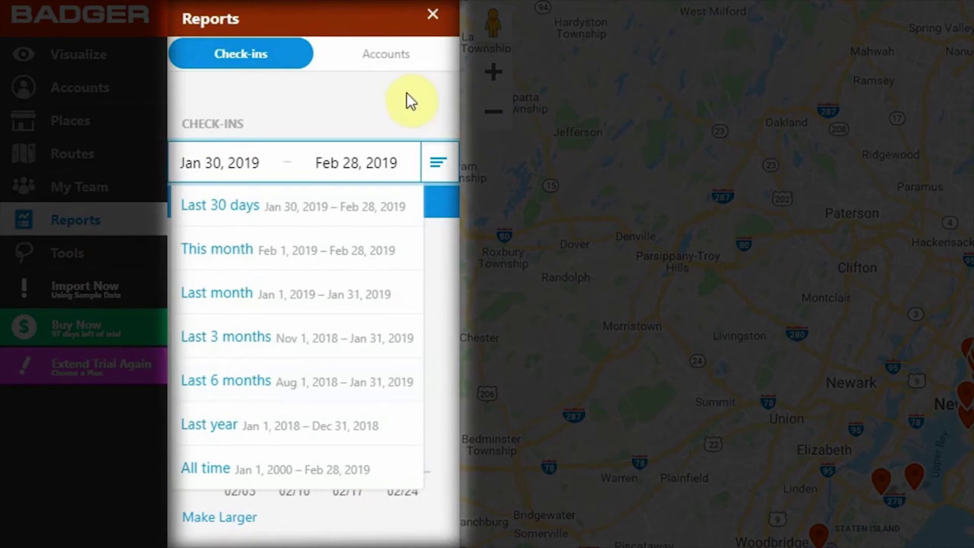
pyautogui.click(446, 153)
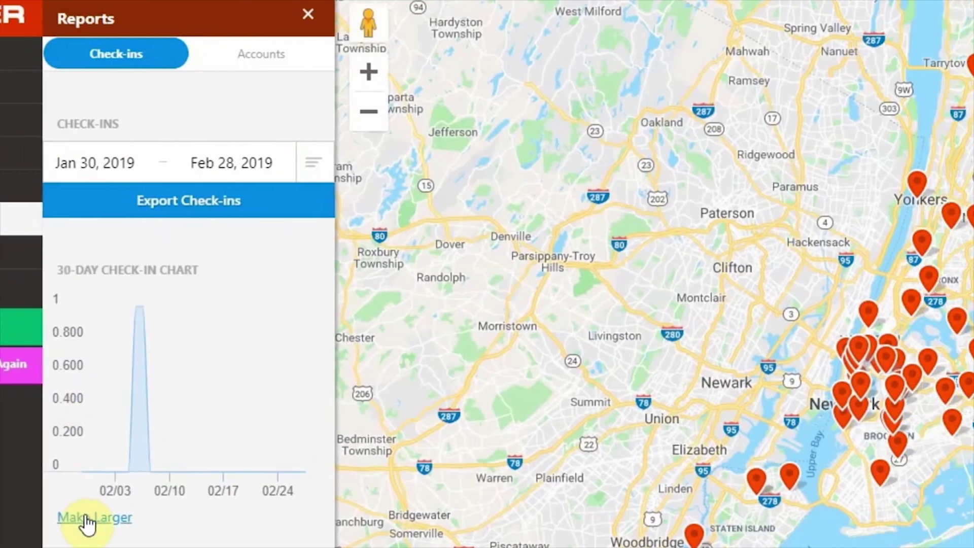
pyautogui.click(219, 516)
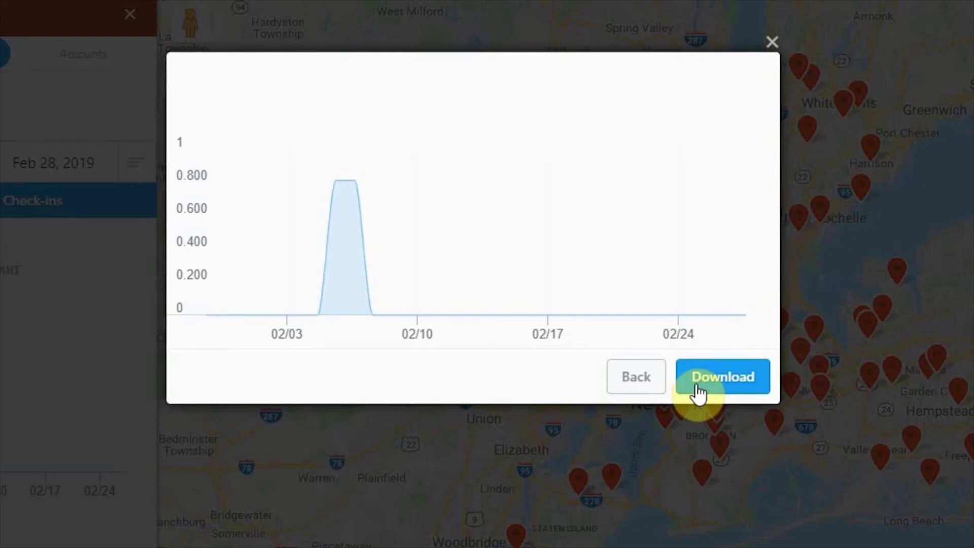
pyautogui.click(699, 391)
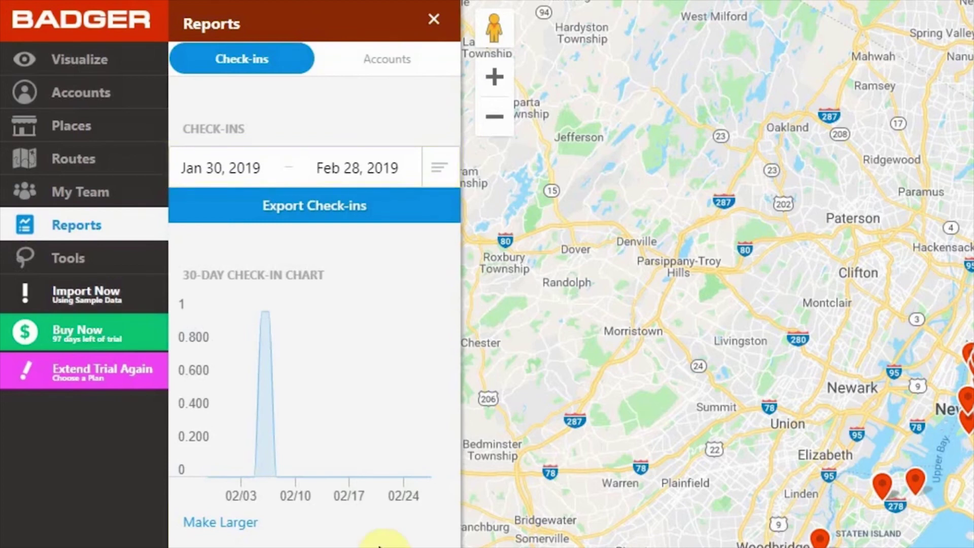
# Keep the check-in date range at Jan 30 to Feb 28, 2019, choosing Feb 28 as end date
pyautogui.click(427, 174)
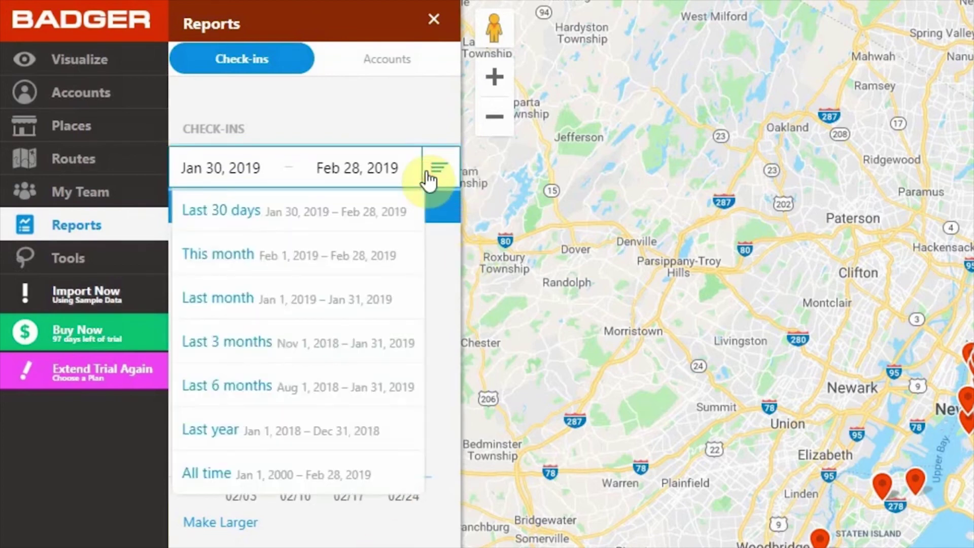
pyautogui.click(237, 166)
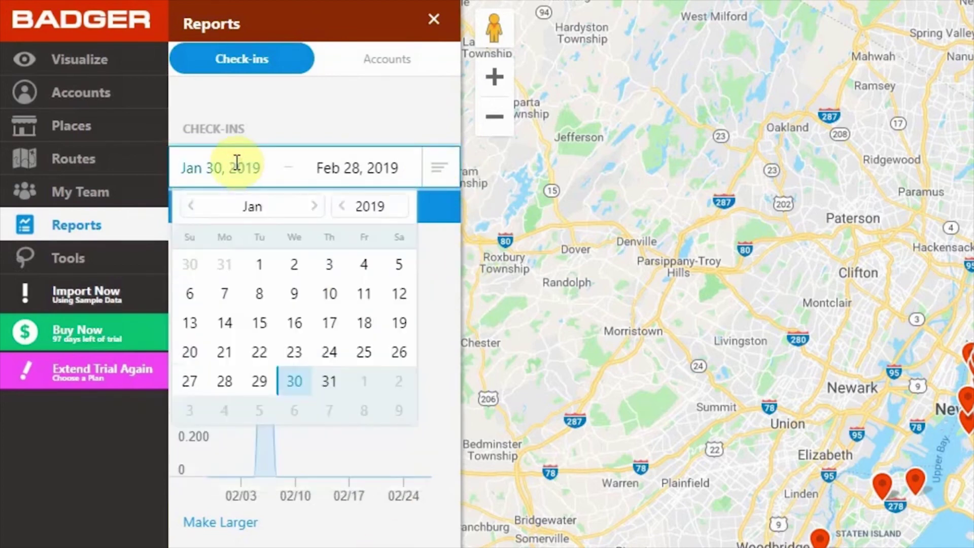
pyautogui.click(363, 167)
pyautogui.click(335, 381)
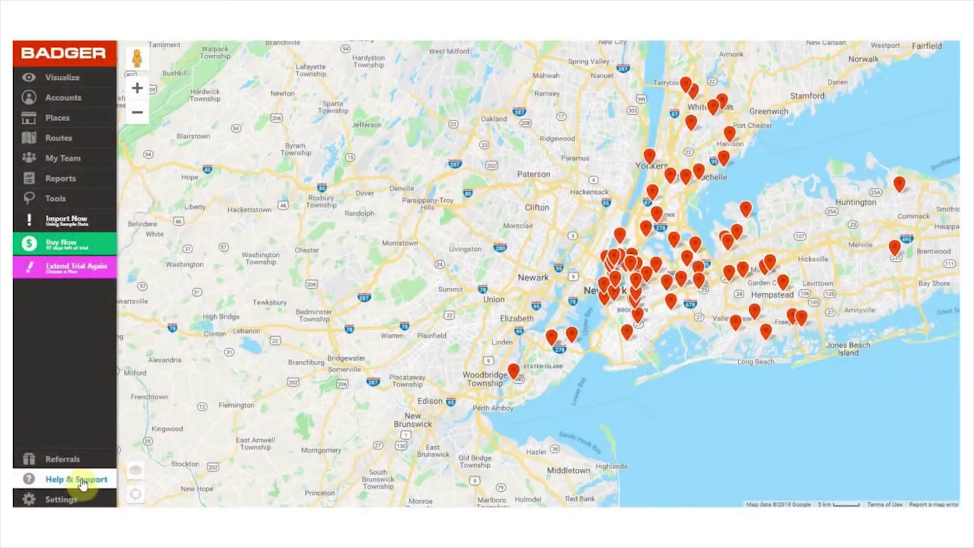
# Show the Help & Support panel with its guides and contact links
pyautogui.click(93, 481)
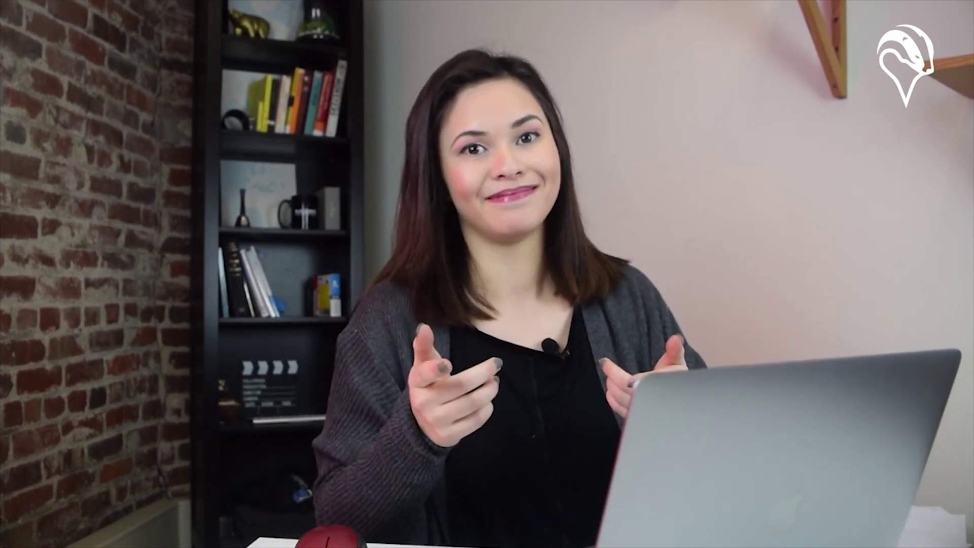
# Copy the referral share URL, then view Settings with 74 accounts and the Free Trial plan
pyautogui.click(264, 231)
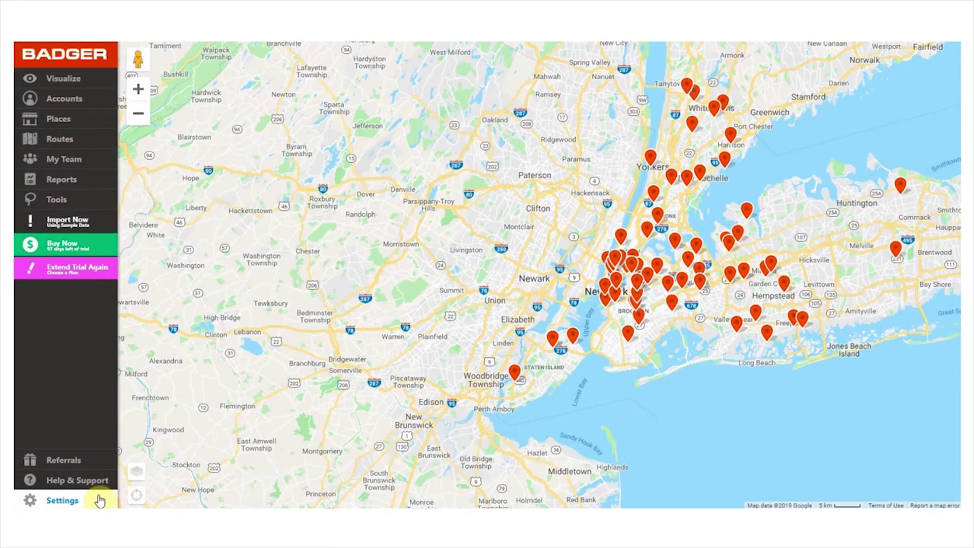
pyautogui.click(99, 501)
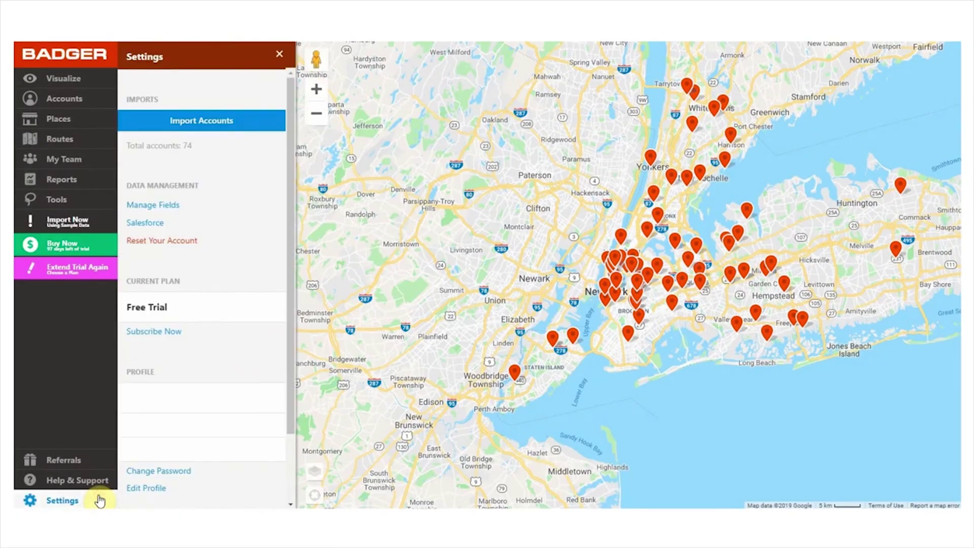